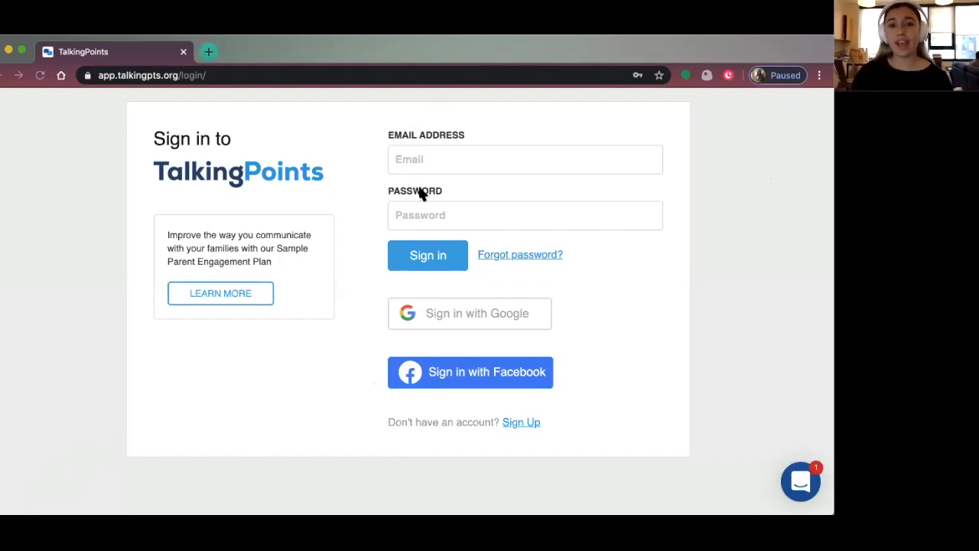
# Go from the TalkingPoints sign-in page to the Sign Up registration form
pyautogui.click(370, 124)
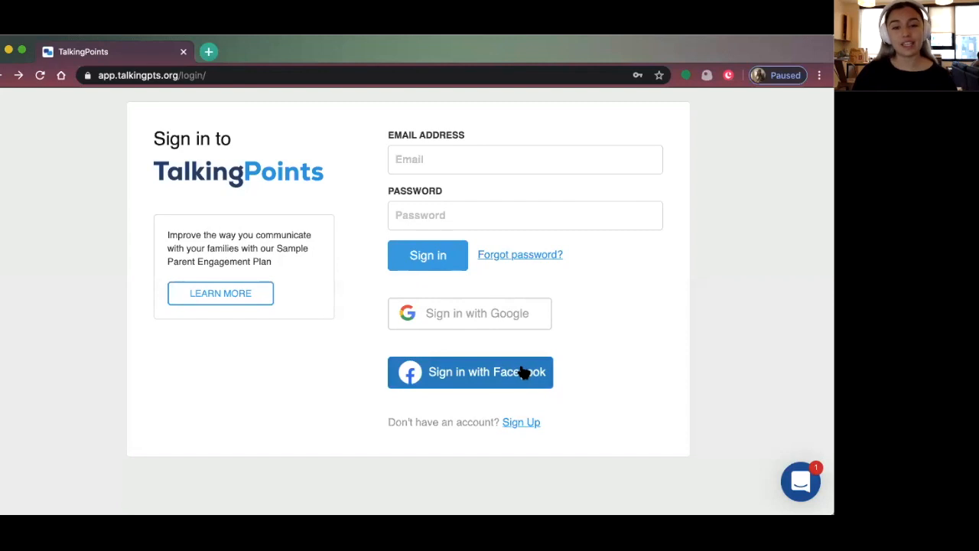
pyautogui.click(516, 429)
# Enter the teacher's full name and the display name students use
pyautogui.click(445, 198)
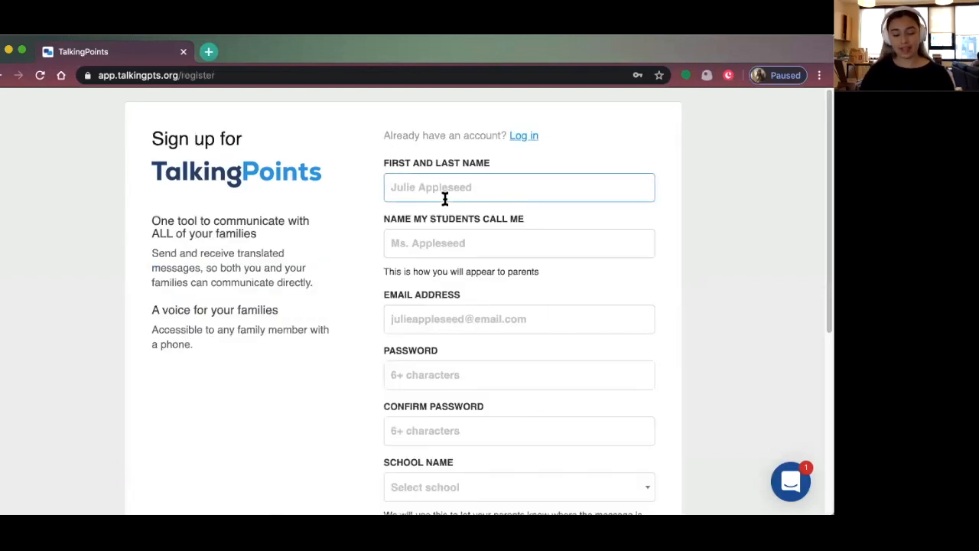
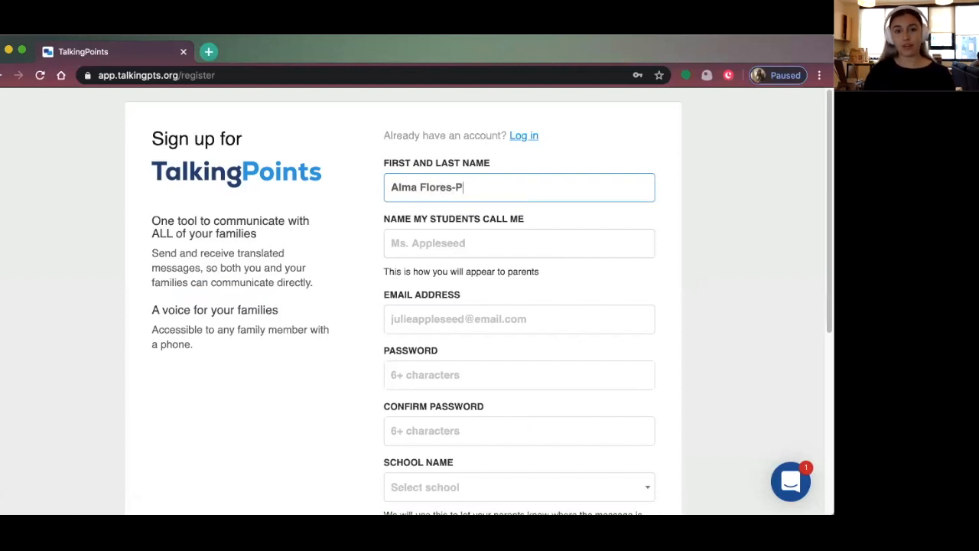
pyautogui.click(469, 242)
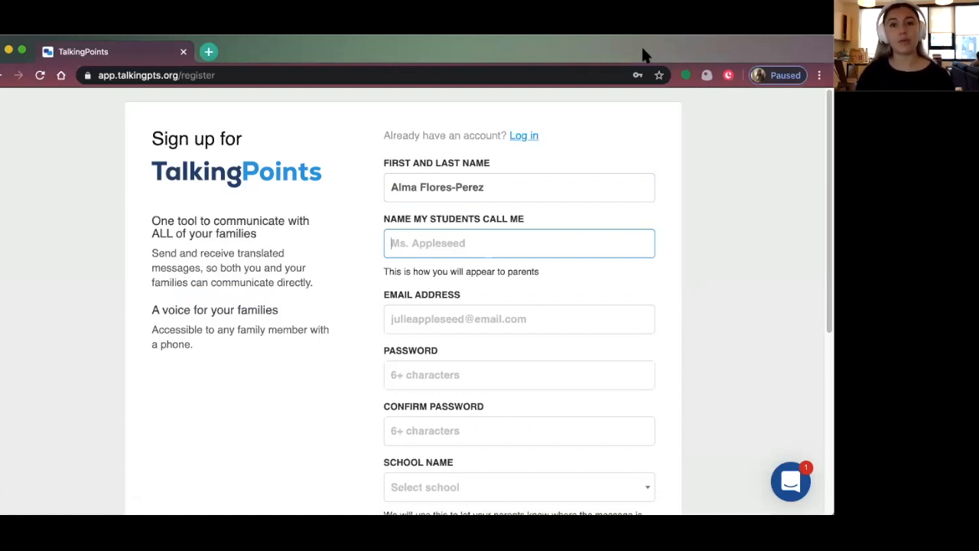
pyautogui.write('Ms. Flores-Perez')
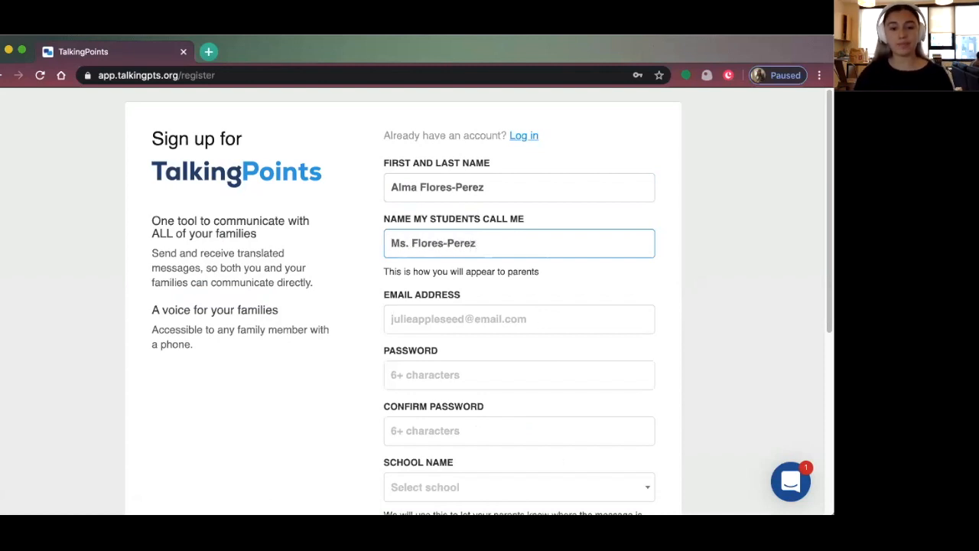
# Enter the teacher's e-mail address, fixing a typo along the way
pyautogui.click(463, 318)
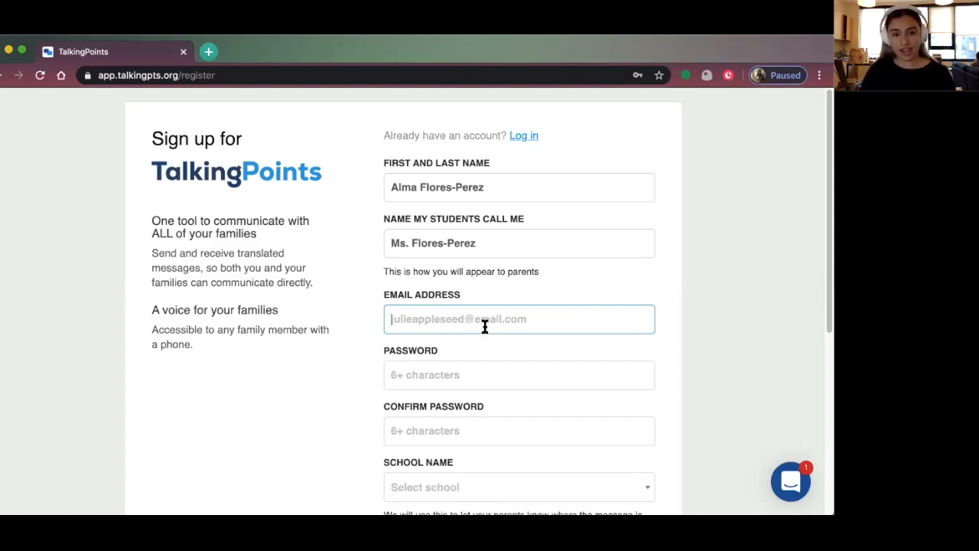
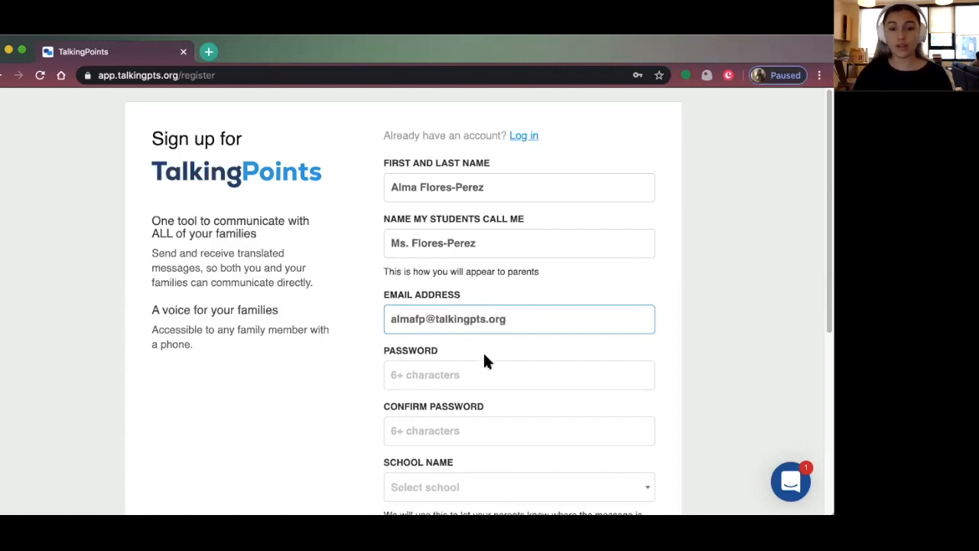
# Enter the account password and the matching confirmation password
pyautogui.click(482, 371)
pyautogui.click(308, 396)
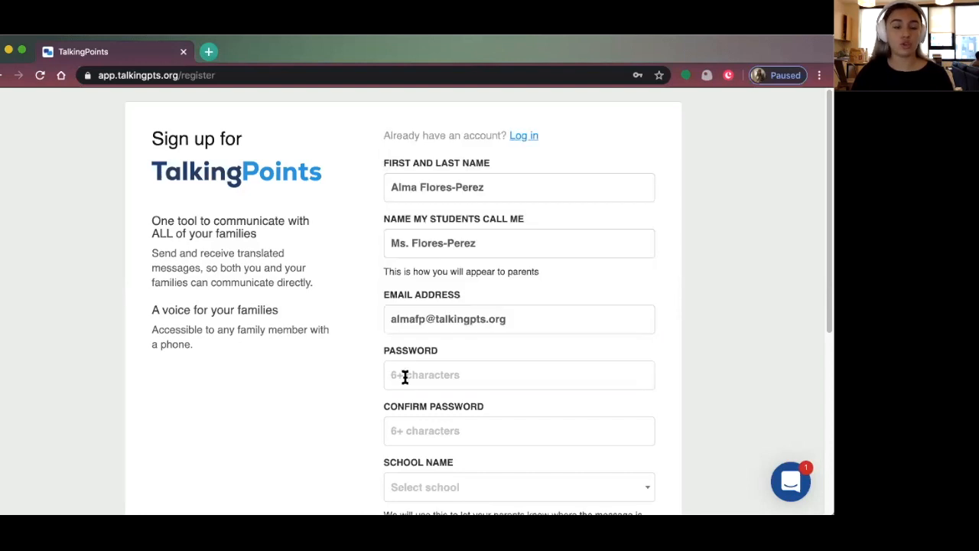
pyautogui.scroll(-3, 405, 377)
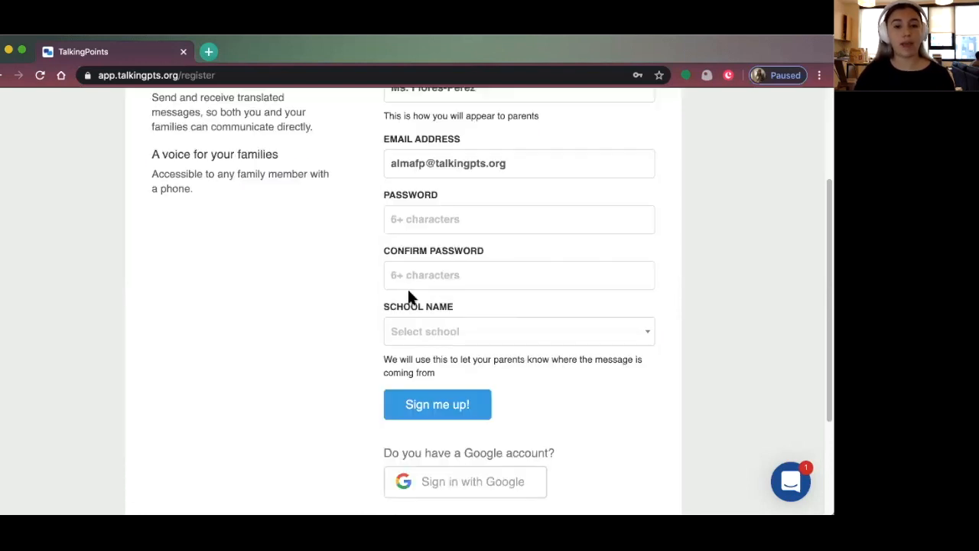
pyautogui.click(412, 220)
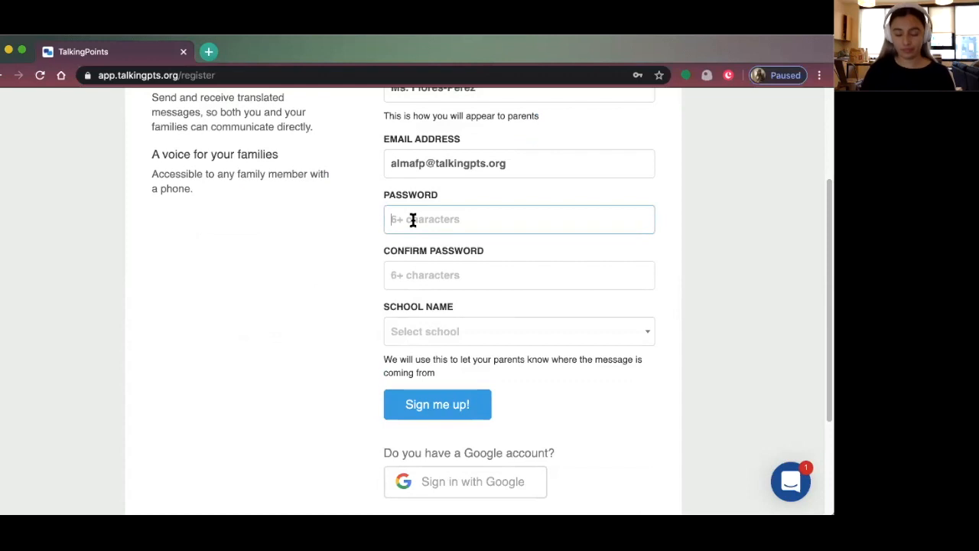
pyautogui.write('********')
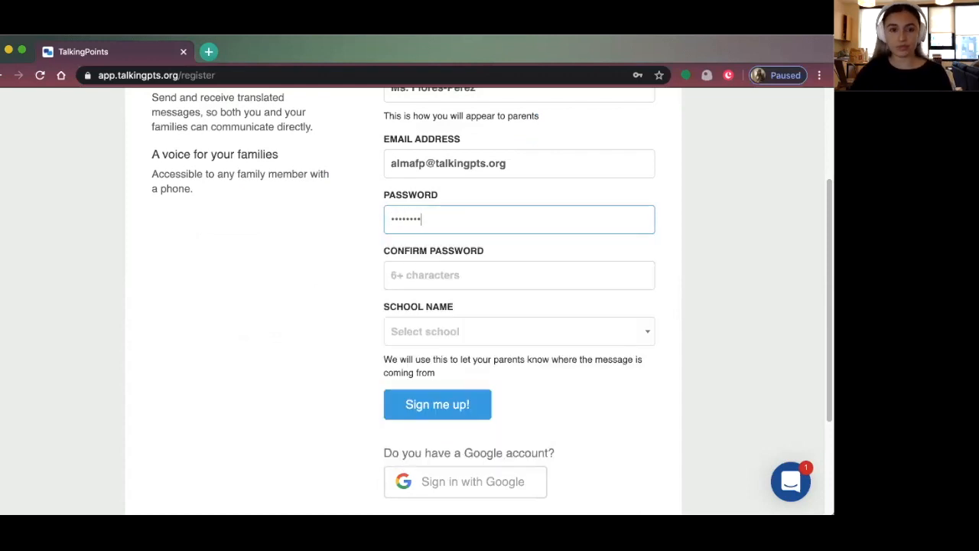
pyautogui.click(451, 276)
pyautogui.write('********')
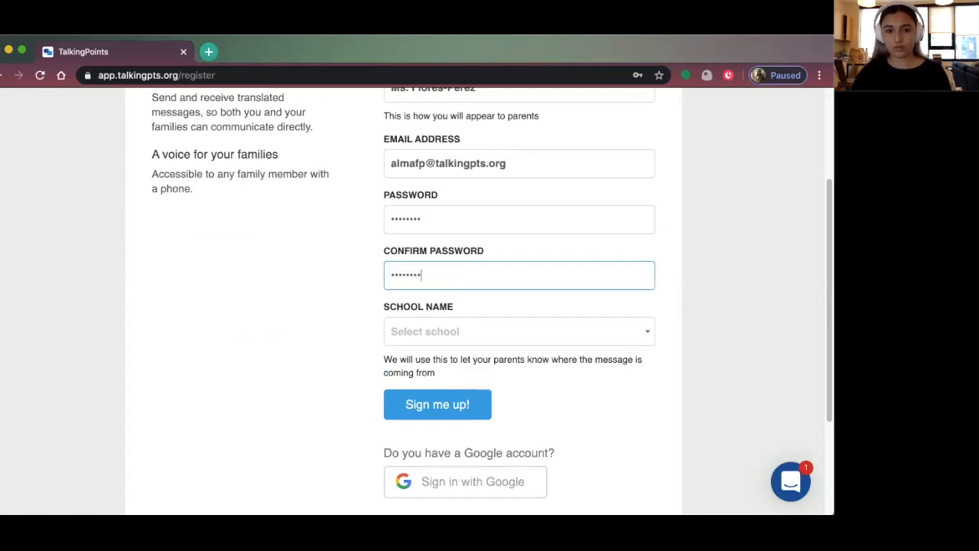
# Search the school list for 'Austin High School and Sanchez Elementary'
pyautogui.click(471, 332)
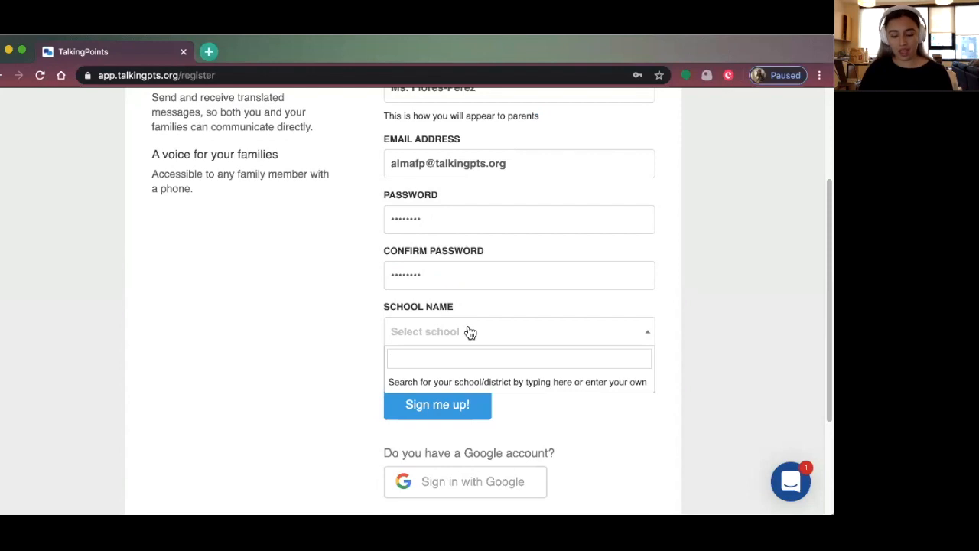
pyautogui.write('A')
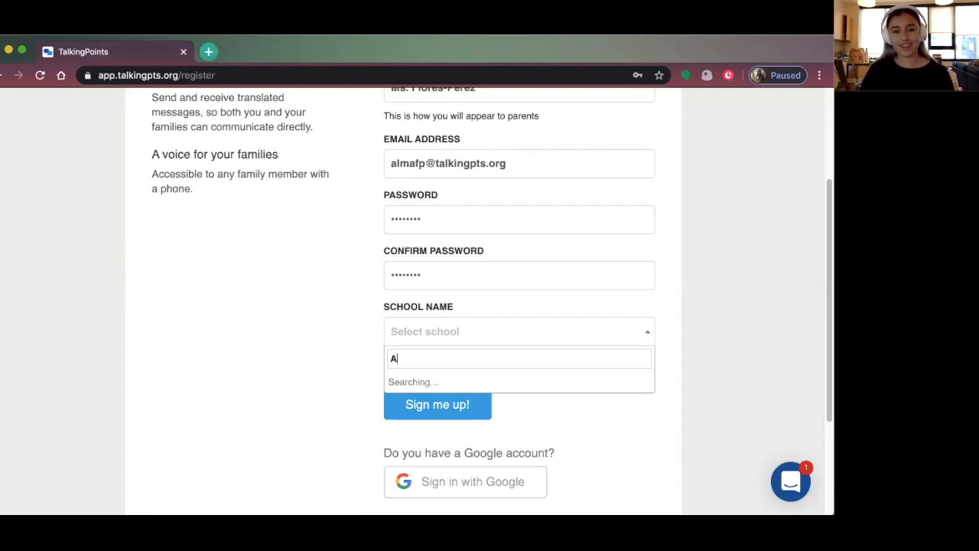
pyautogui.write('ustin')
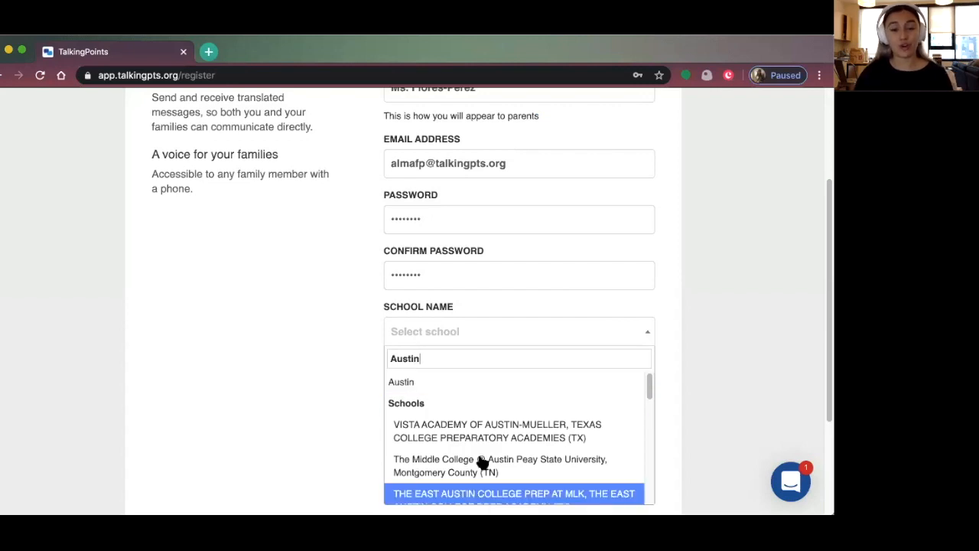
pyautogui.scroll(-3, 489, 463)
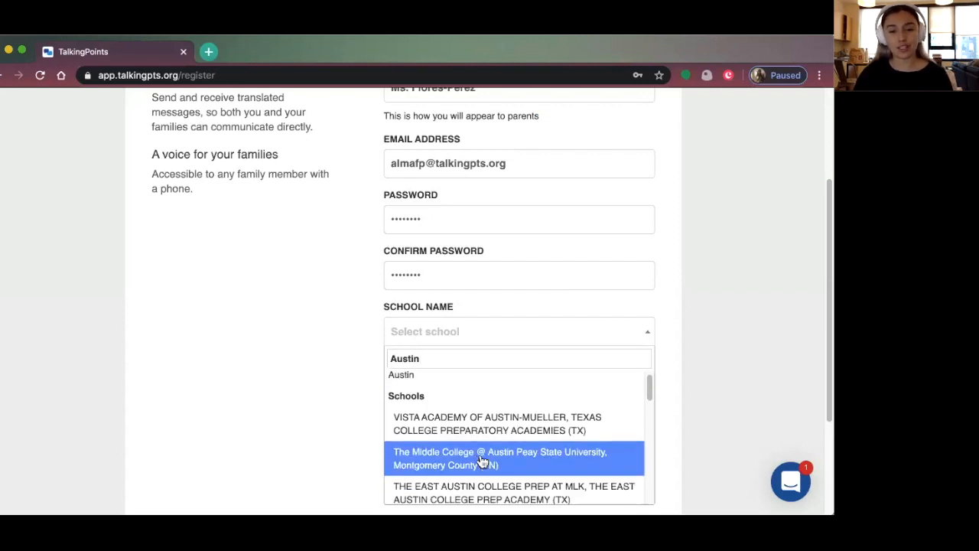
pyautogui.write('hug')
pyautogui.press('BackSpace')
pyautogui.press('BackSpace')
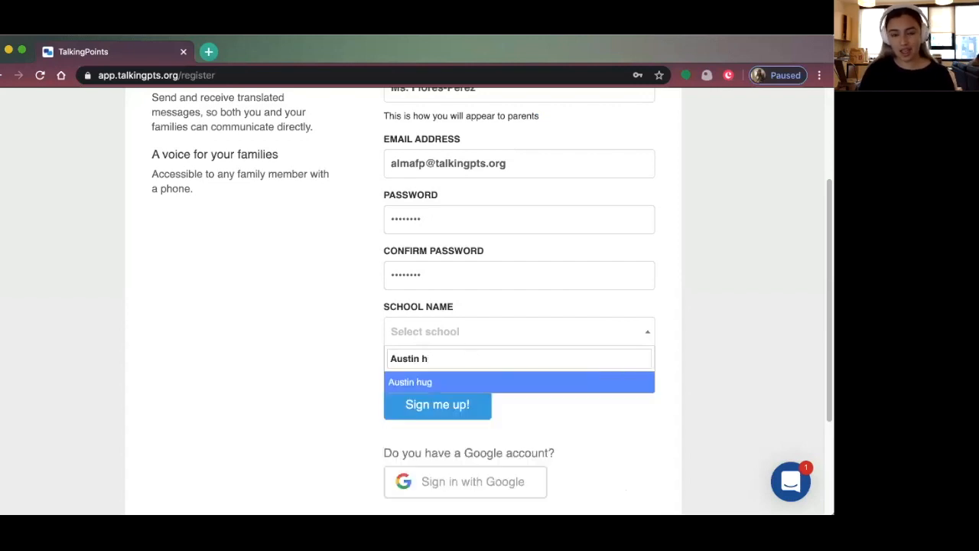
pyautogui.write('igh')
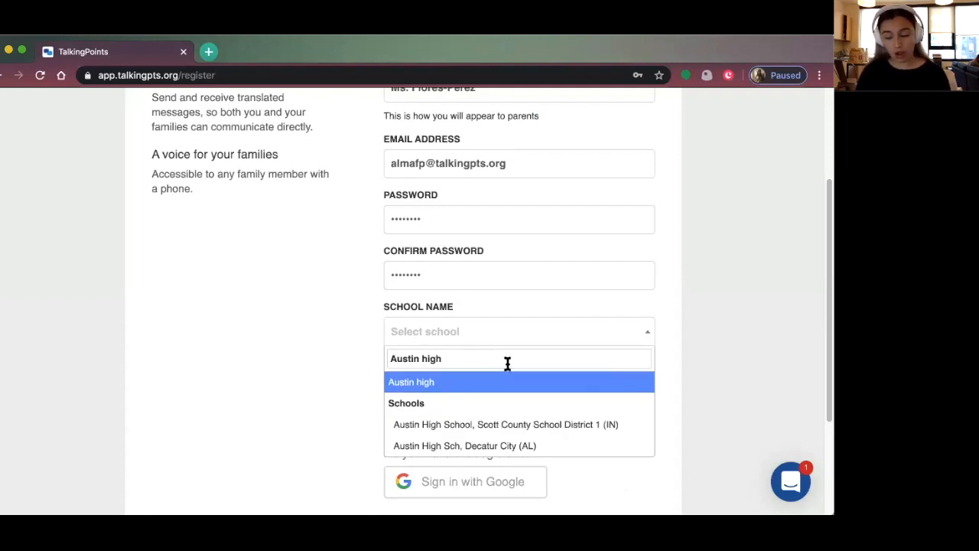
pyautogui.press('BackSpace')
pyautogui.press('BackSpace')
pyautogui.press('BackSpace')
pyautogui.press('BackSpace')
pyautogui.write('High School')
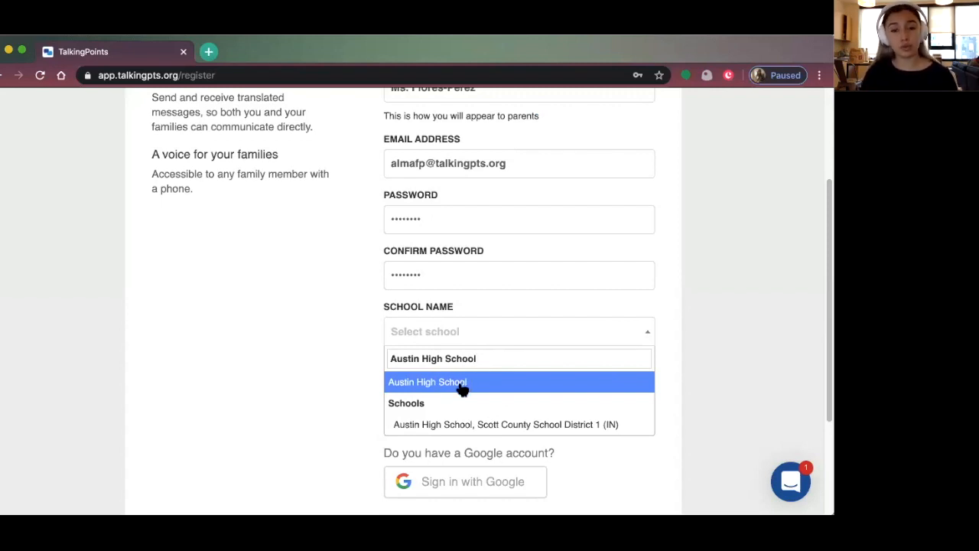
pyautogui.write('and ')
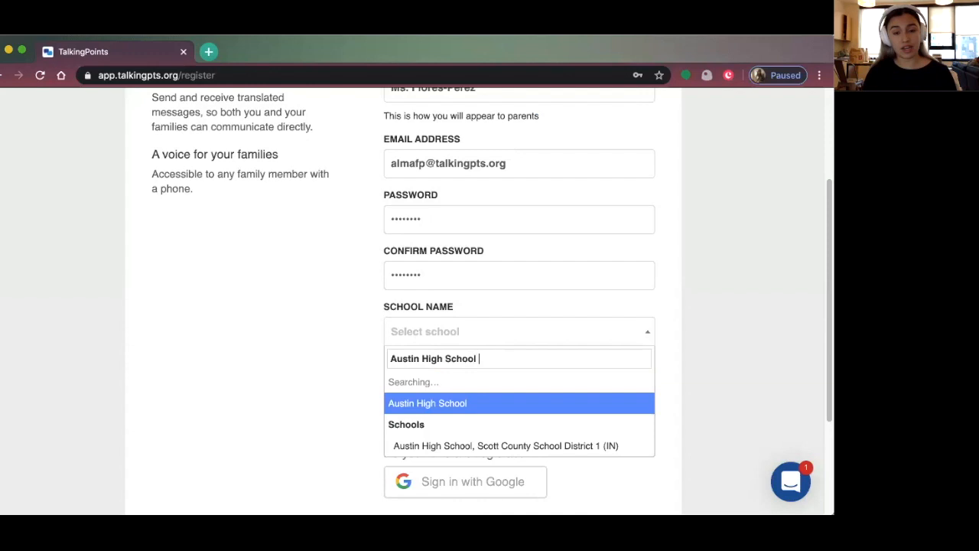
pyautogui.write('San')
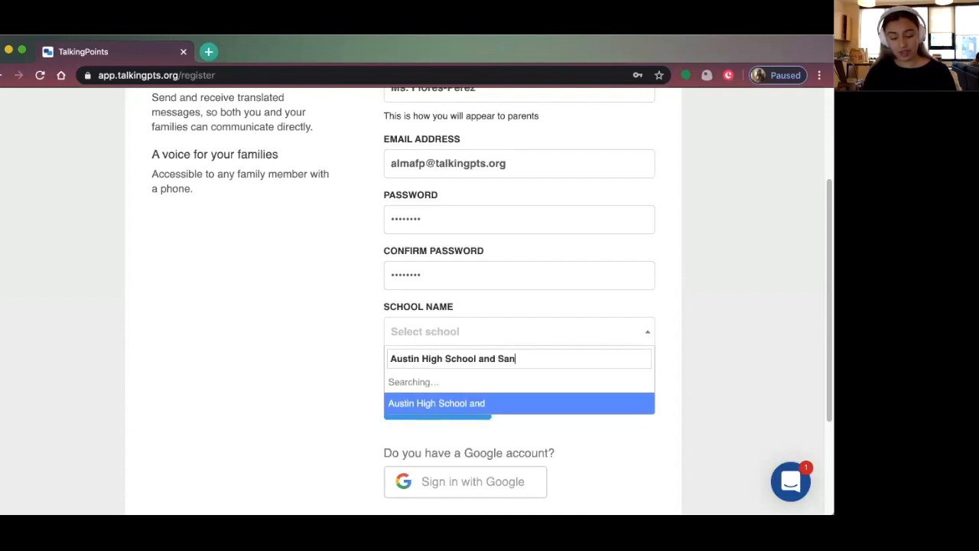
pyautogui.write('chez Elementary')
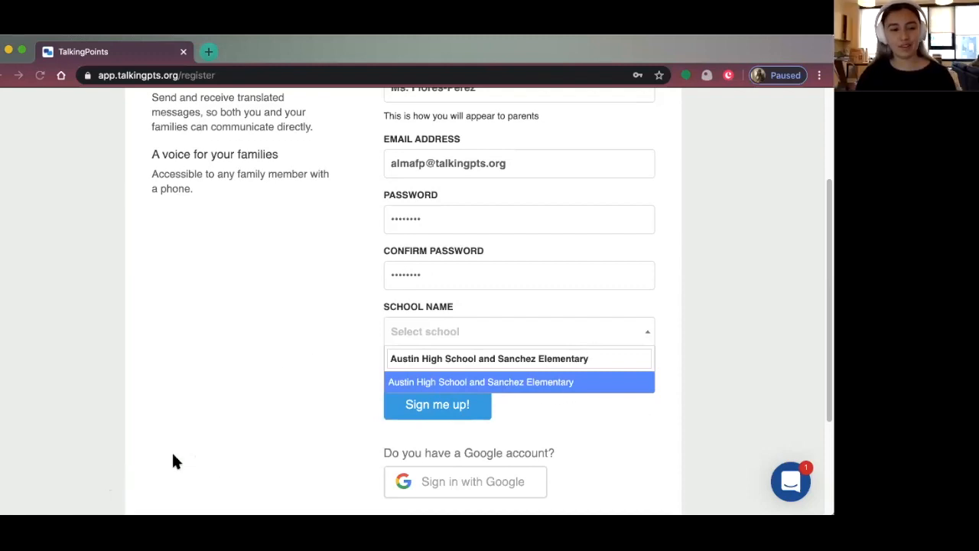
# Search the school list again and select Austin High School and Sanchez Elementary
pyautogui.click(469, 411)
pyautogui.click(440, 342)
pyautogui.write('Aust')
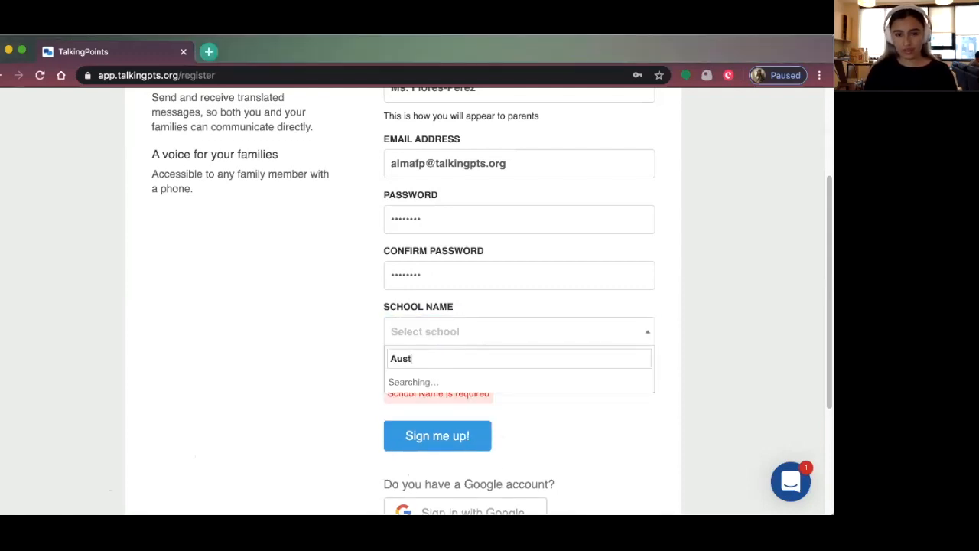
pyautogui.write('in High School an')
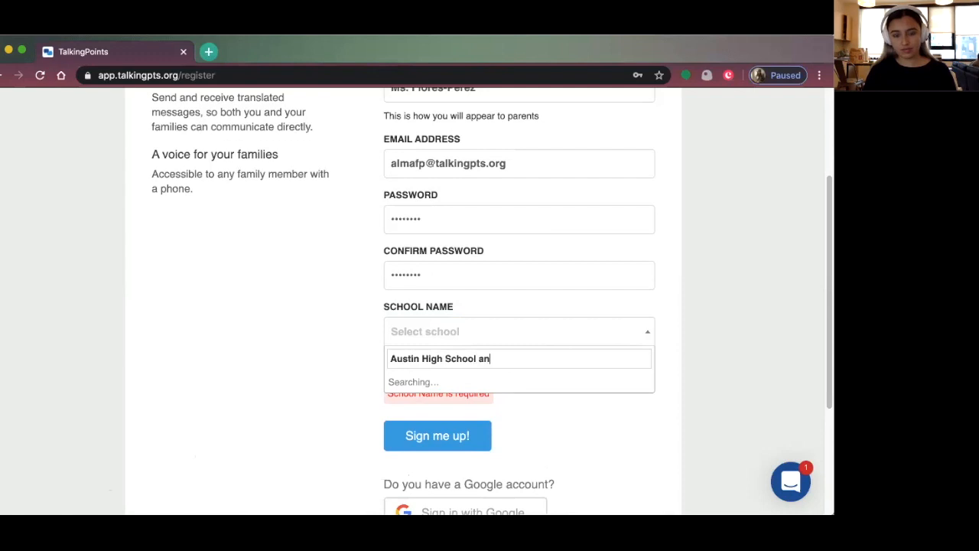
pyautogui.write('d Sanchez ')
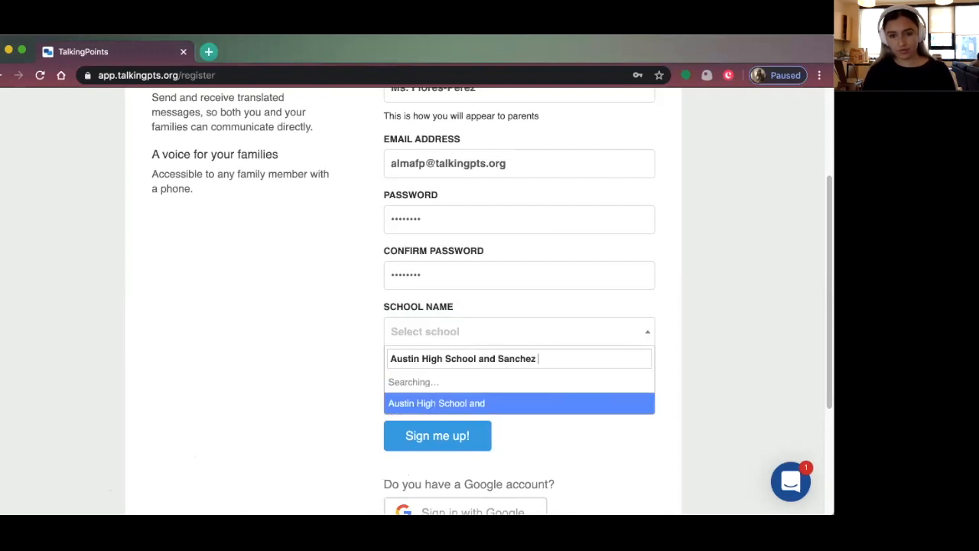
pyautogui.write('Elementary')
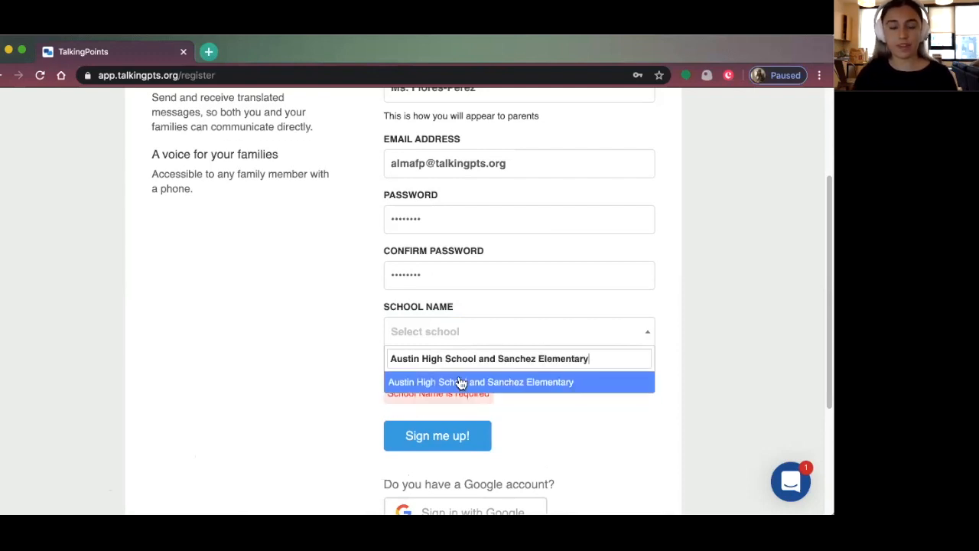
pyautogui.click(459, 378)
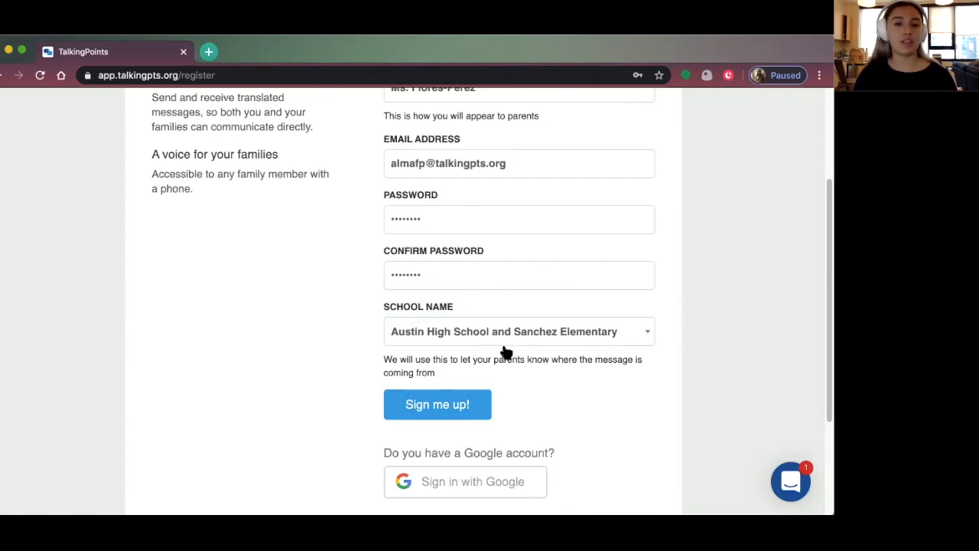
# Fix the invalid email address and resubmit the sign-up form to reach Get Started
pyautogui.click(427, 404)
pyautogui.scroll(1, 433, 192)
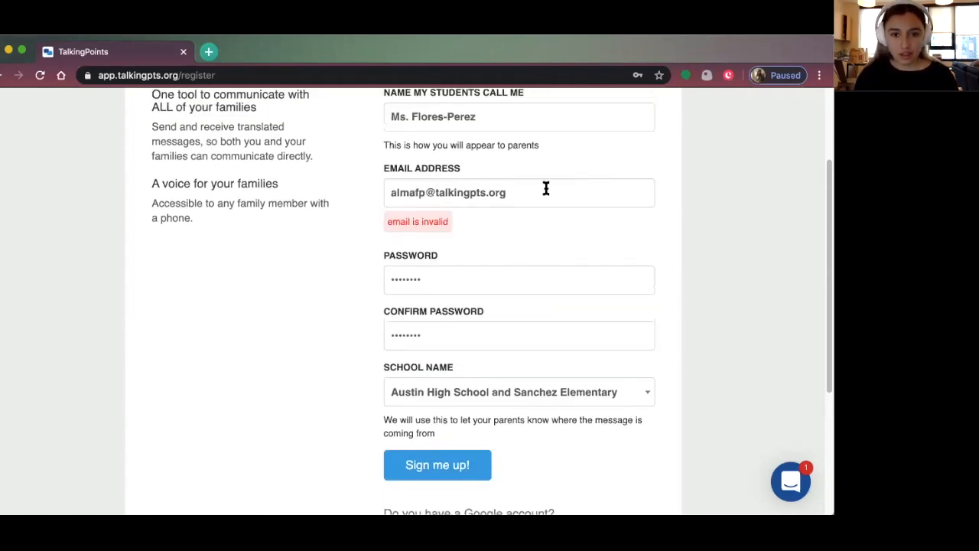
pyautogui.click(424, 192)
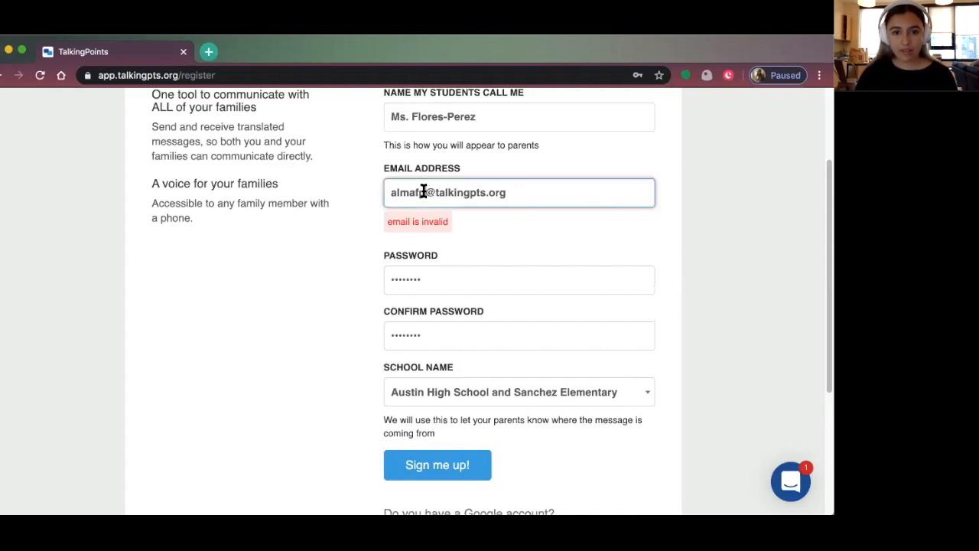
pyautogui.press('BackSpace')
pyautogui.press('BackSpace')
pyautogui.write('p')
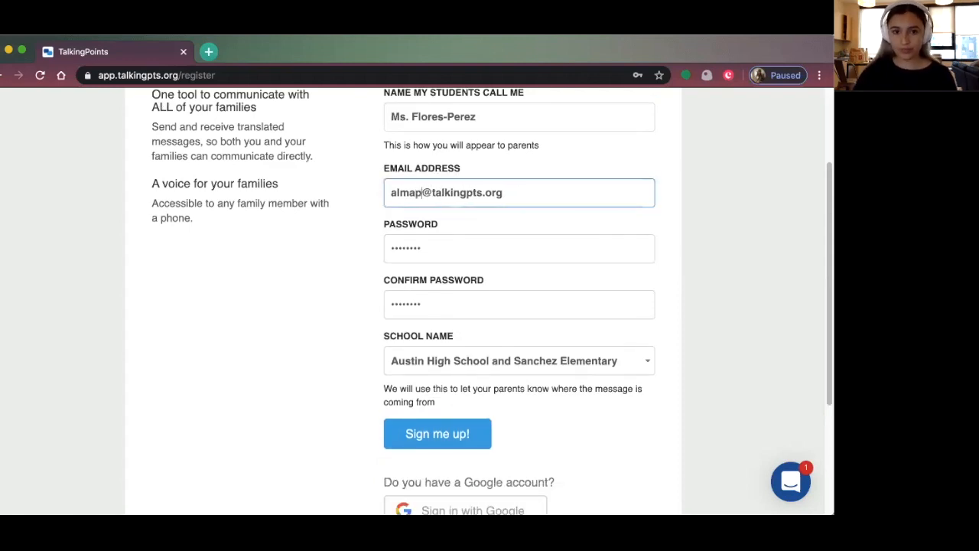
pyautogui.click(463, 437)
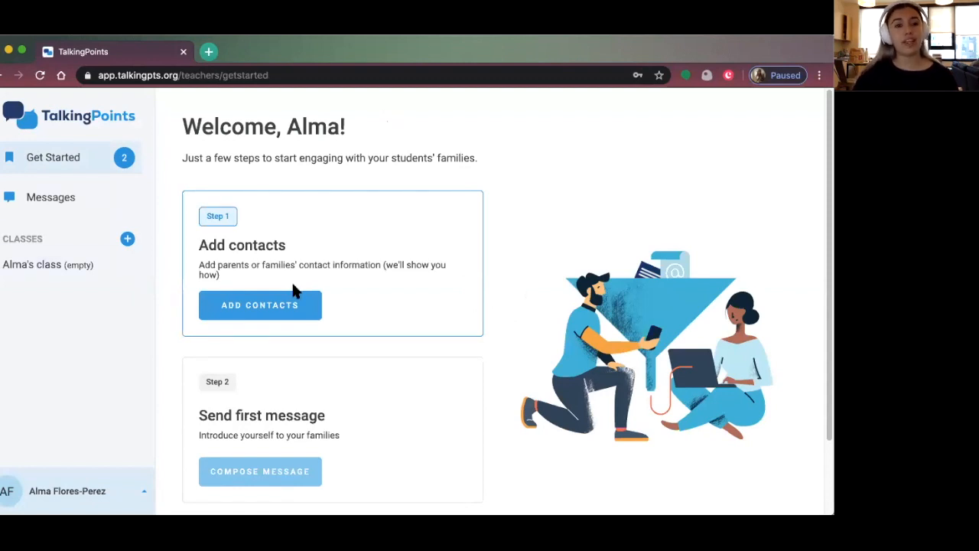
# Open the Add contacts dialog from the Step 1 card on the Get Started page
pyautogui.scroll(-1, 294, 288)
pyautogui.scroll(-2, 298, 232)
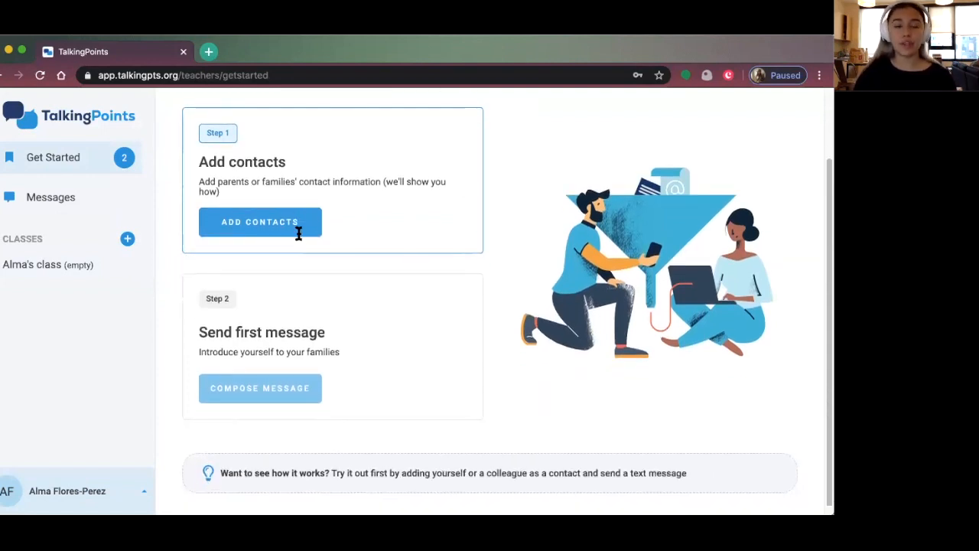
pyautogui.scroll(1, 388, 431)
pyautogui.scroll(3, 386, 431)
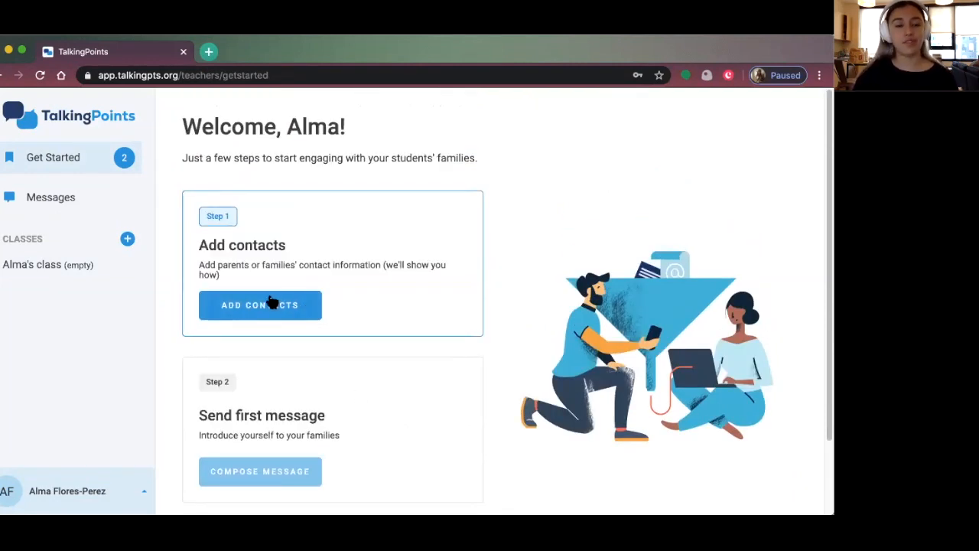
pyautogui.click(240, 305)
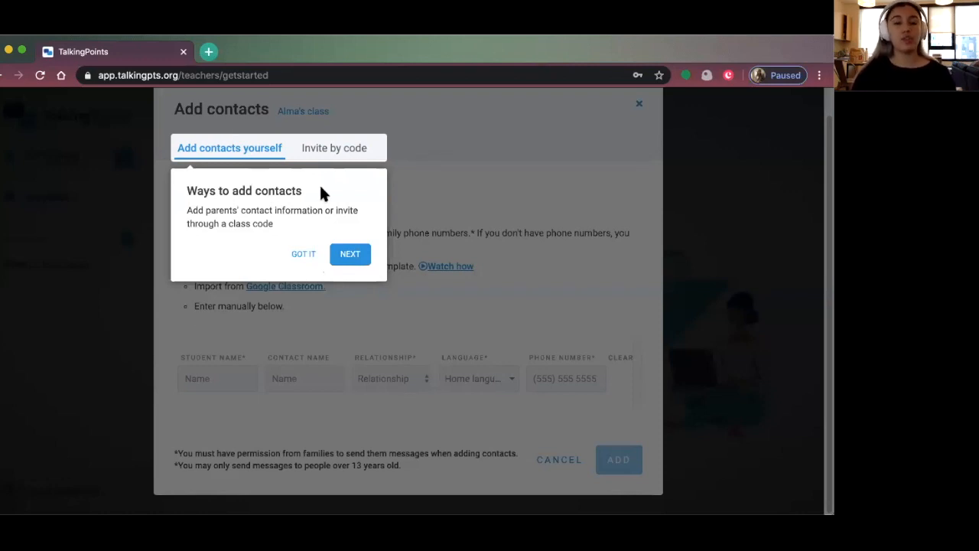
# Step through the tour tips and enter the student's name in the first contact row
pyautogui.click(353, 255)
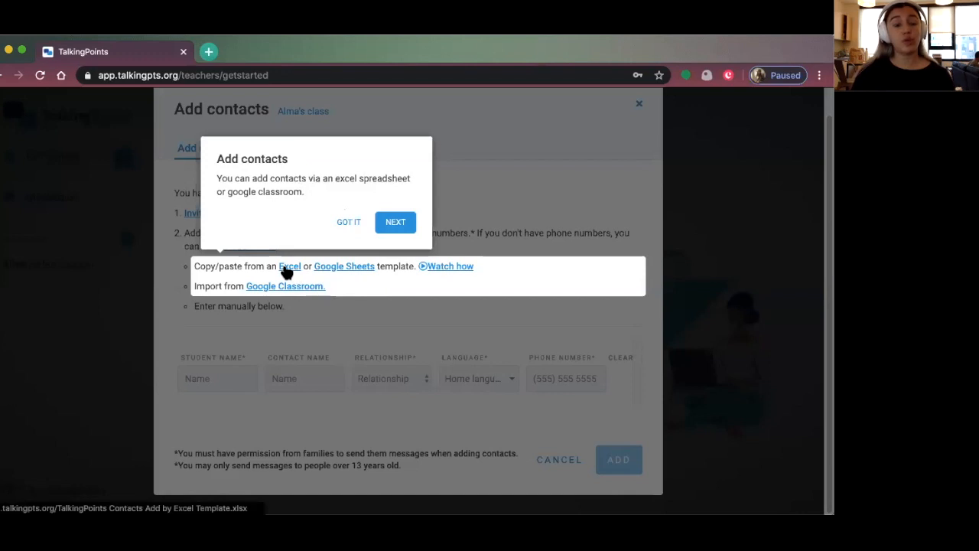
pyautogui.click(397, 221)
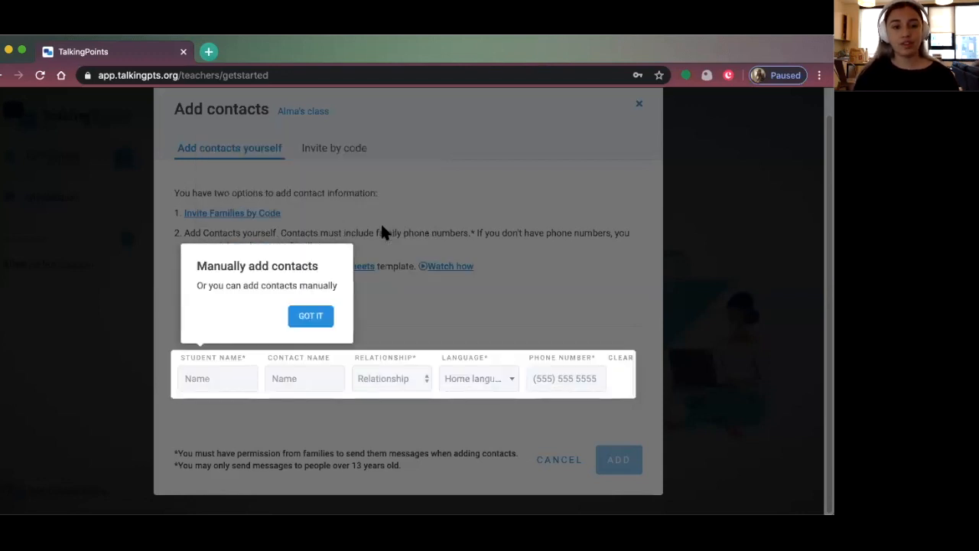
pyautogui.click(248, 376)
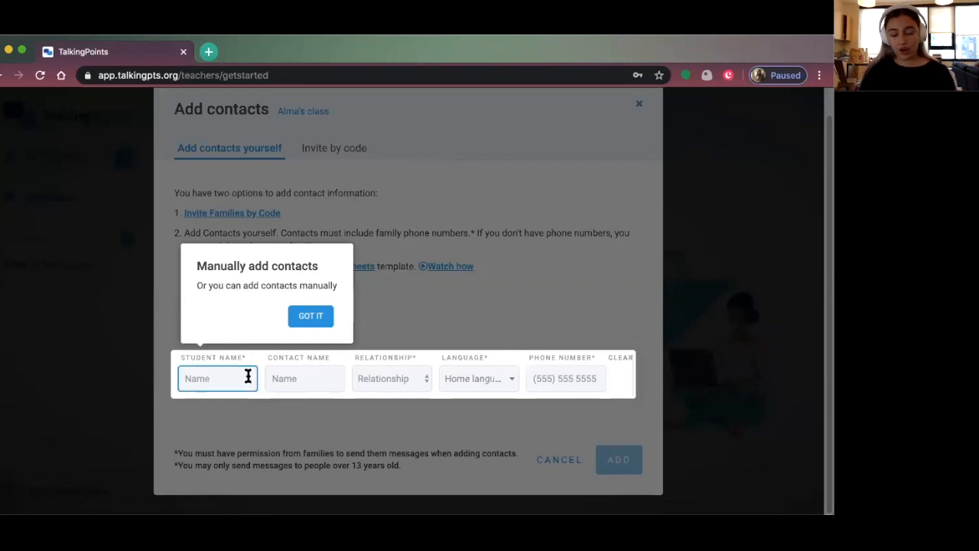
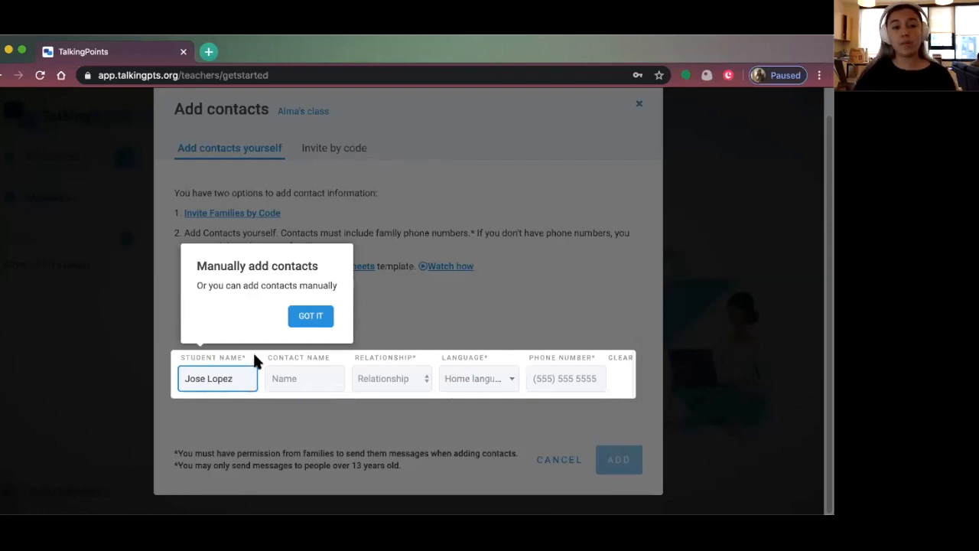
pyautogui.click(300, 378)
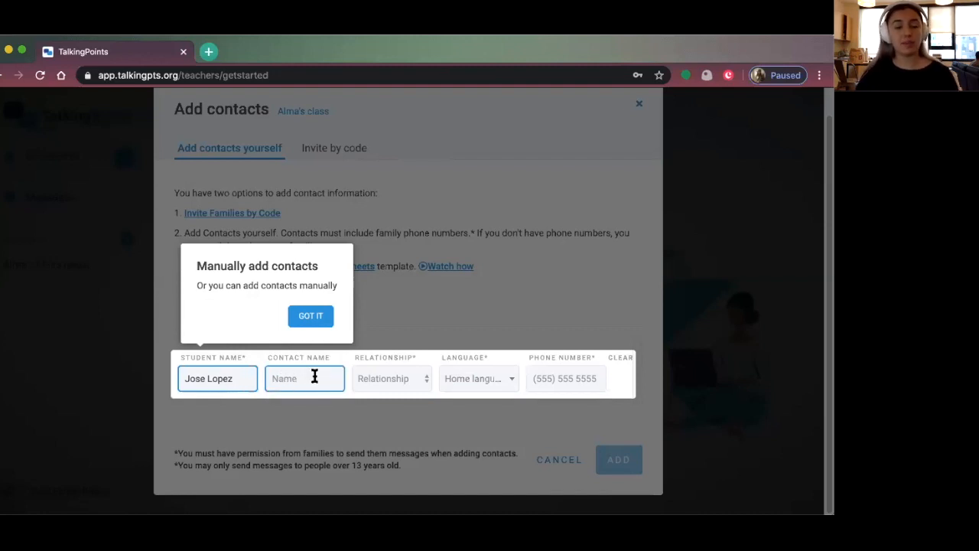
# Set the contact's relationship to Guardian
pyautogui.click(414, 380)
pyautogui.click(413, 381)
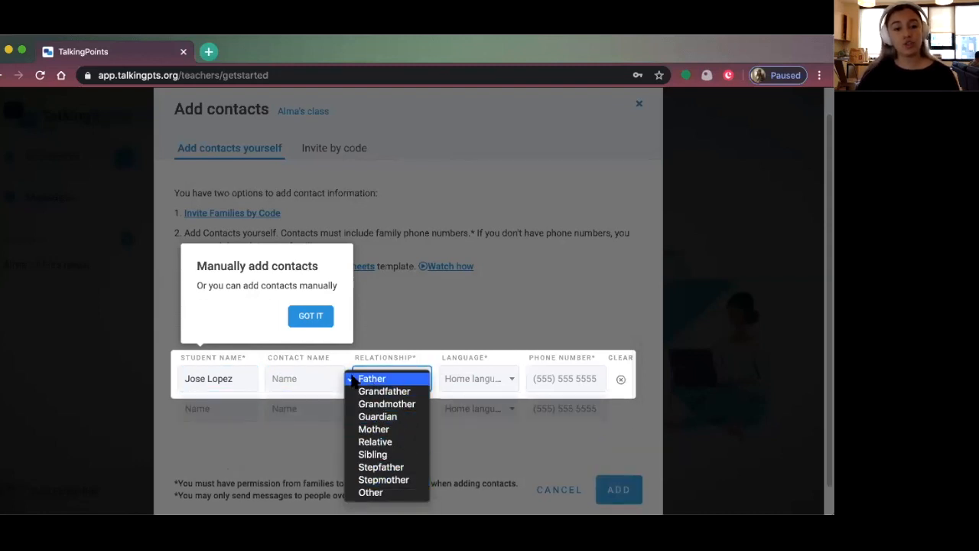
pyautogui.click(388, 416)
pyautogui.click(405, 376)
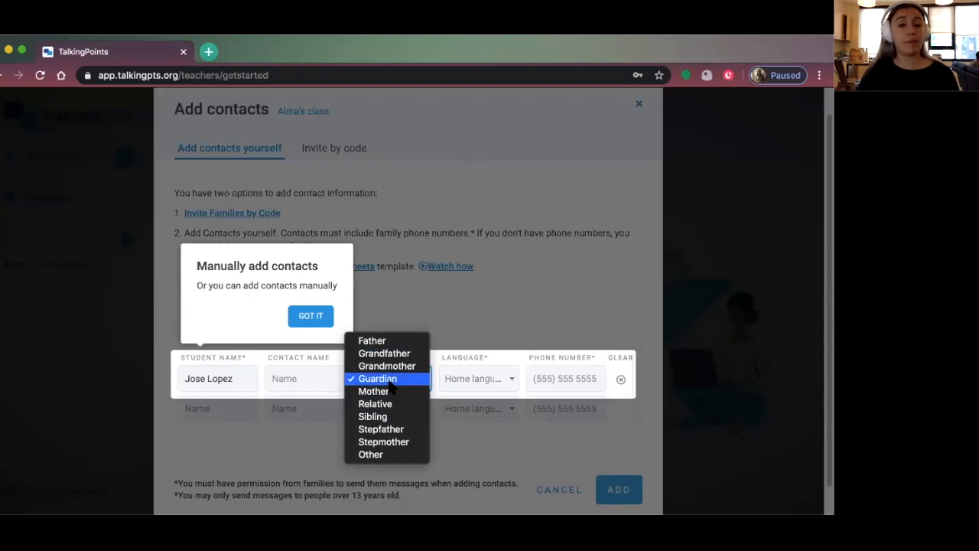
pyautogui.click(481, 366)
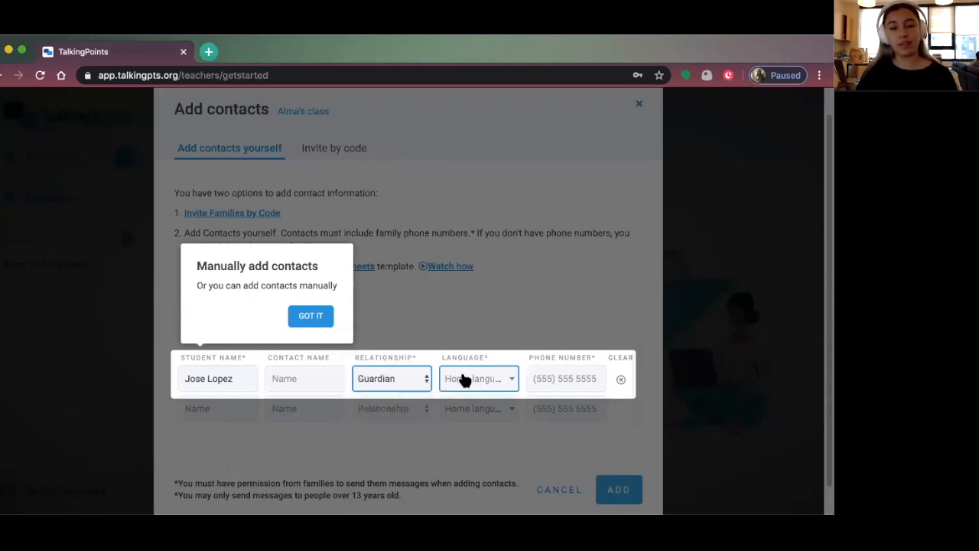
# Set the home language to Spanish by searching 'span' in the language list
pyautogui.click(485, 377)
pyautogui.click(493, 381)
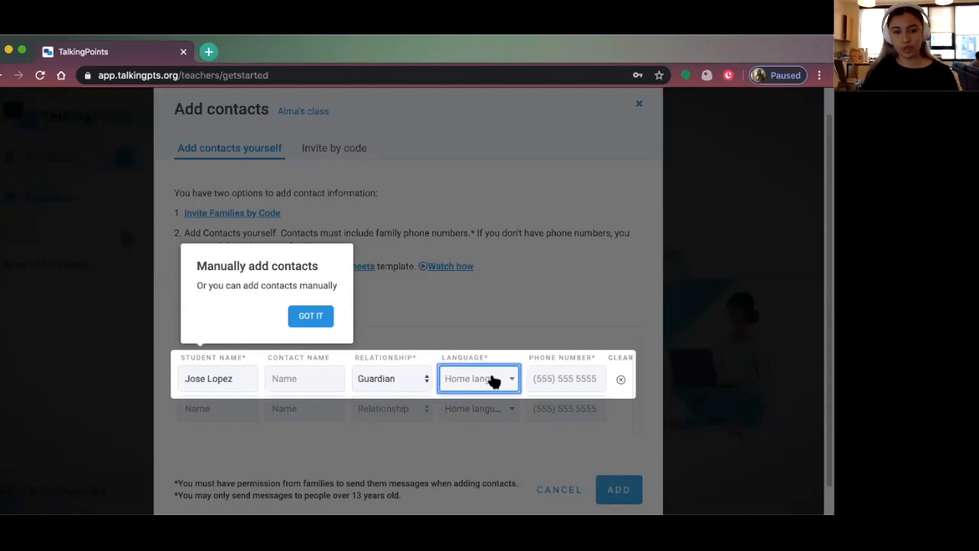
pyautogui.click(501, 381)
pyautogui.click(595, 369)
pyautogui.click(445, 404)
pyautogui.click(491, 384)
pyautogui.click(496, 382)
pyautogui.click(321, 320)
pyautogui.click(477, 382)
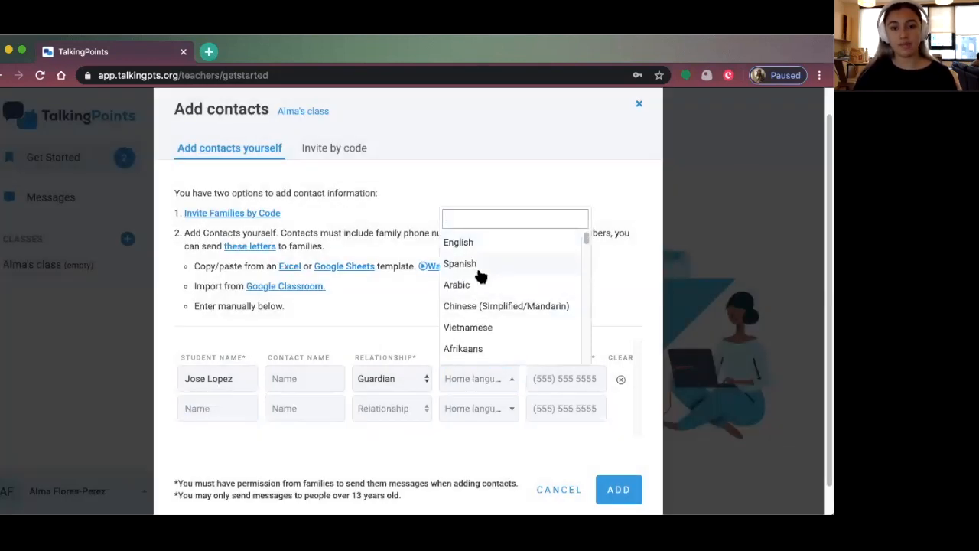
pyautogui.write('span')
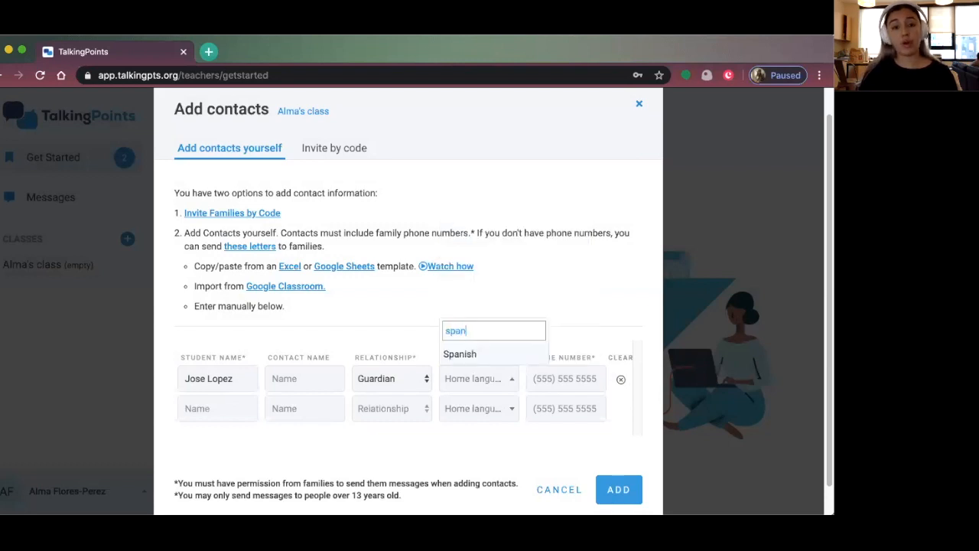
pyautogui.click(482, 354)
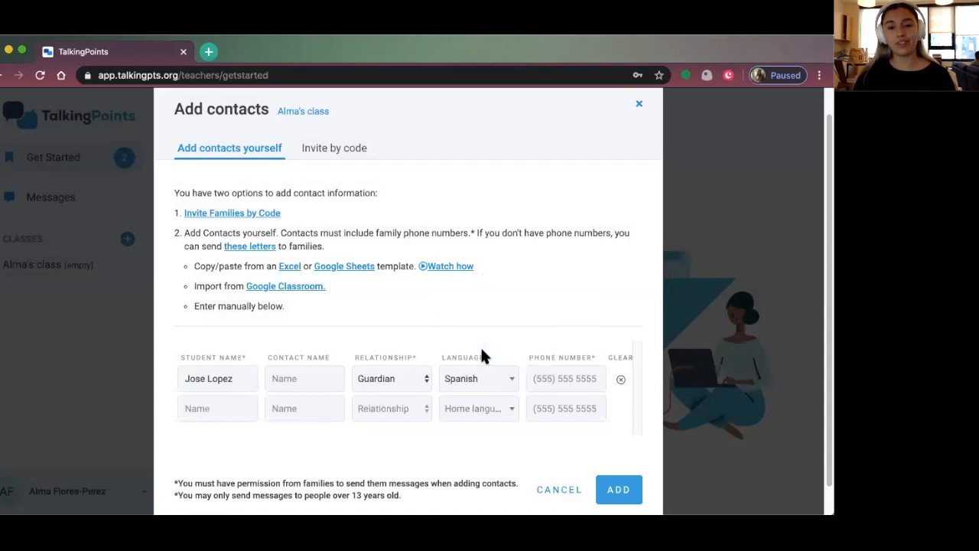
# Enter the family's phone number in the contact row
pyautogui.click(537, 375)
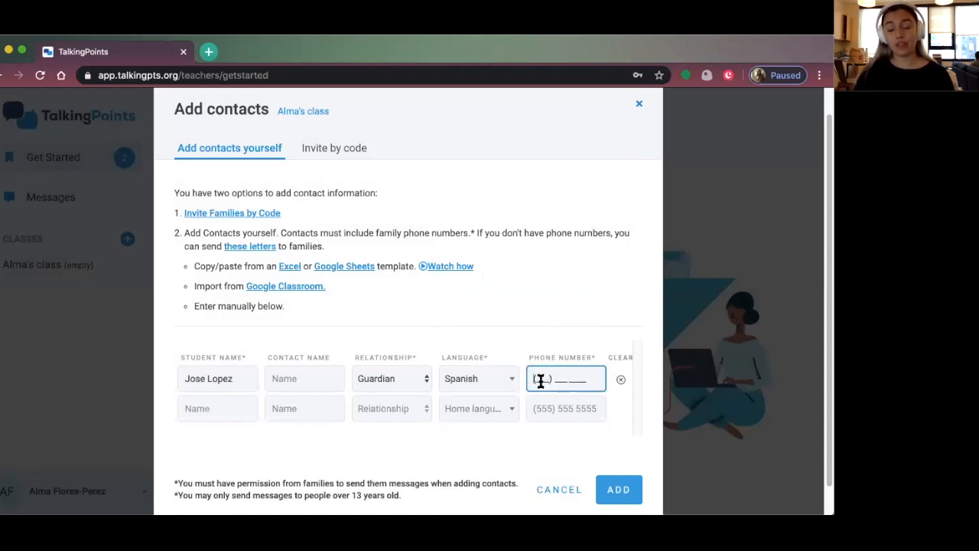
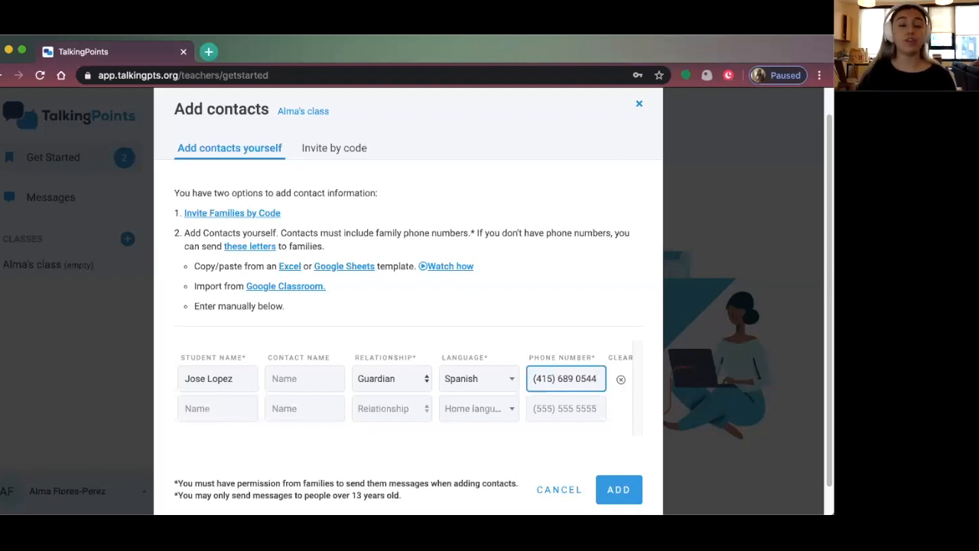
pyautogui.click(601, 413)
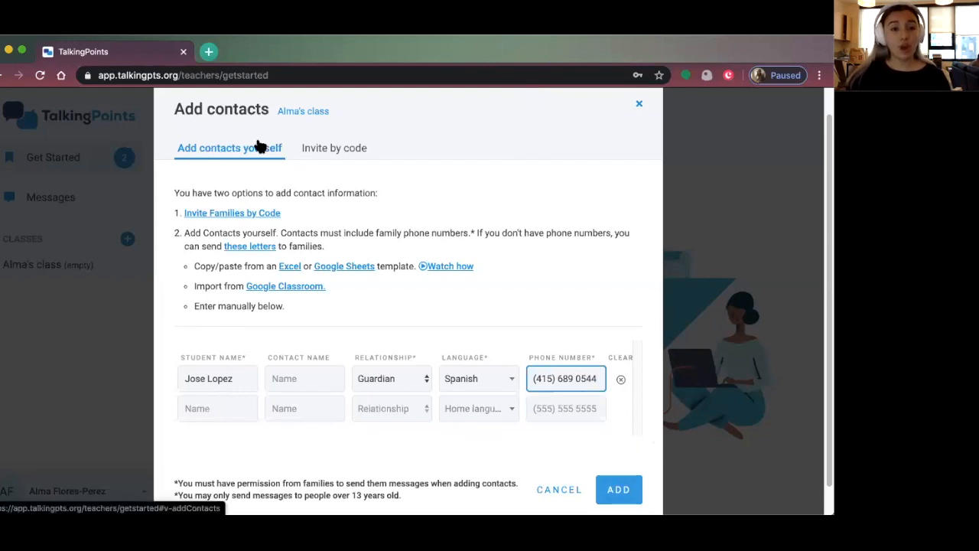
pyautogui.click(359, 152)
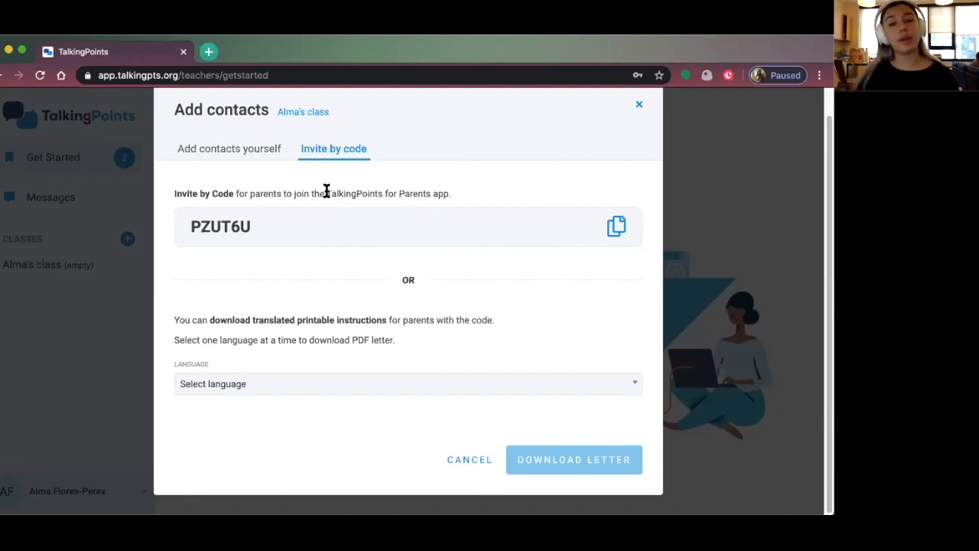
pyautogui.click(250, 149)
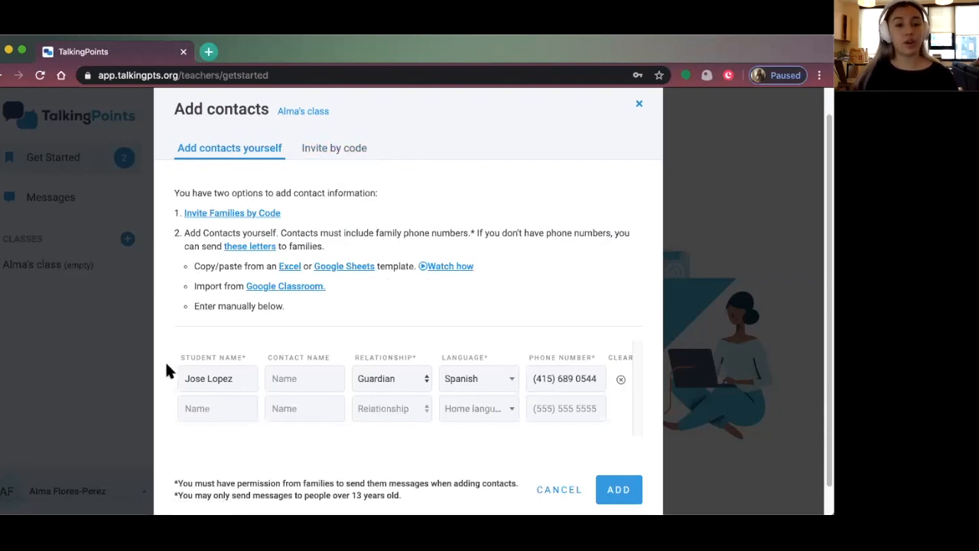
# Add the guardian contact to the class and scroll to the Send first message card
pyautogui.click(627, 491)
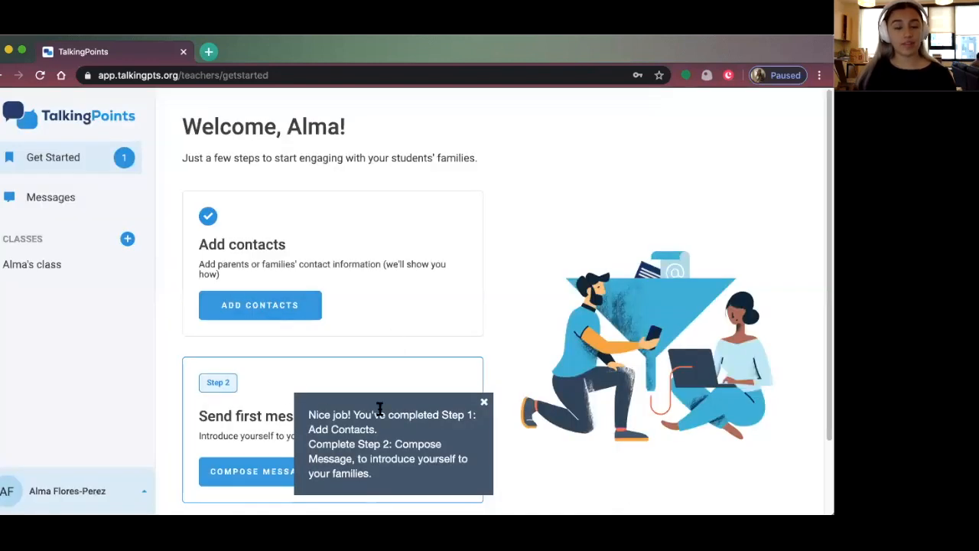
pyautogui.scroll(-1, 387, 329)
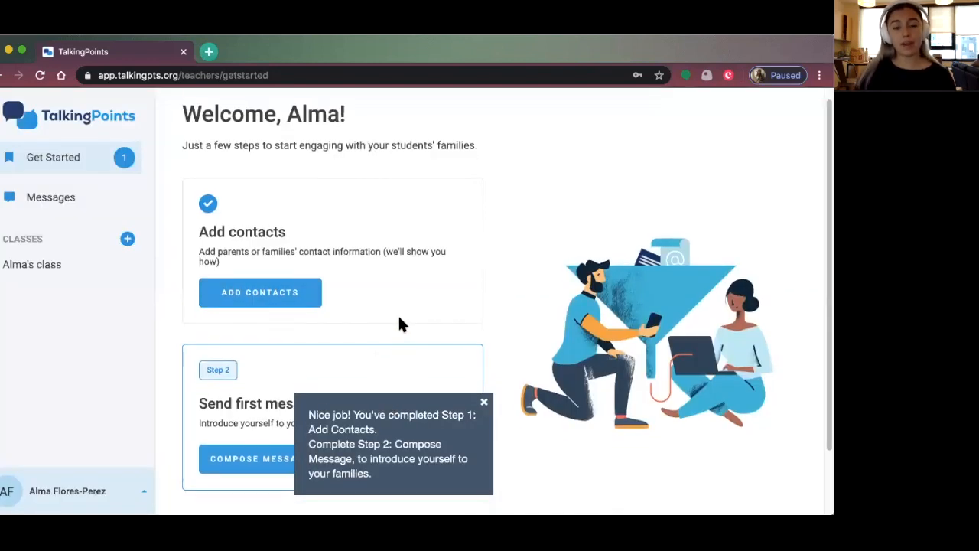
pyautogui.scroll(-2, 397, 321)
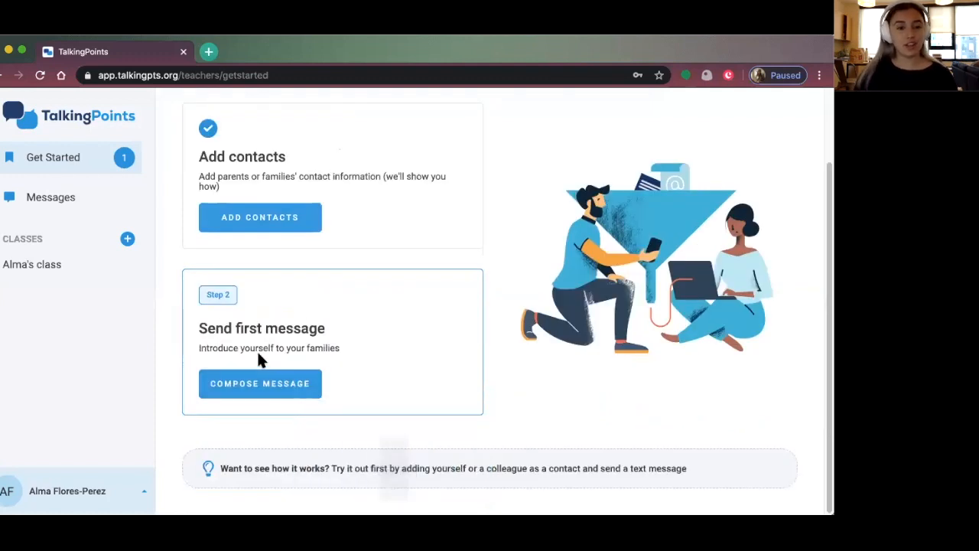
pyautogui.click(646, 55)
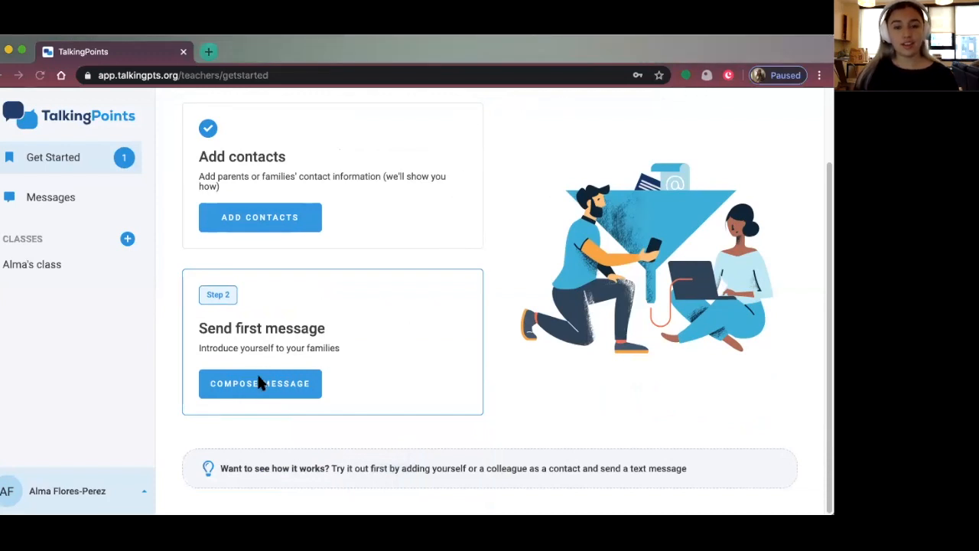
# Compose a first message to families and show the Select recipients list
pyautogui.click(319, 380)
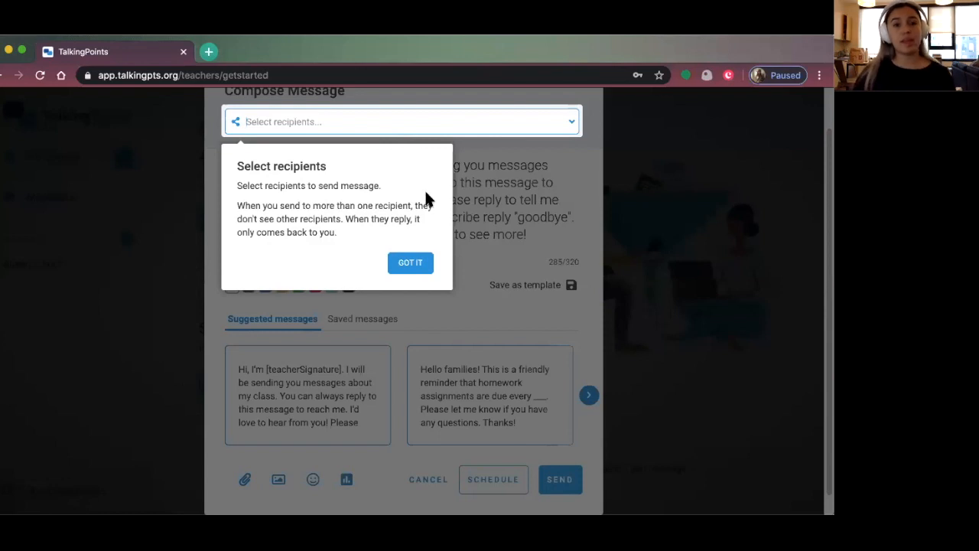
pyautogui.click(413, 262)
pyautogui.click(286, 129)
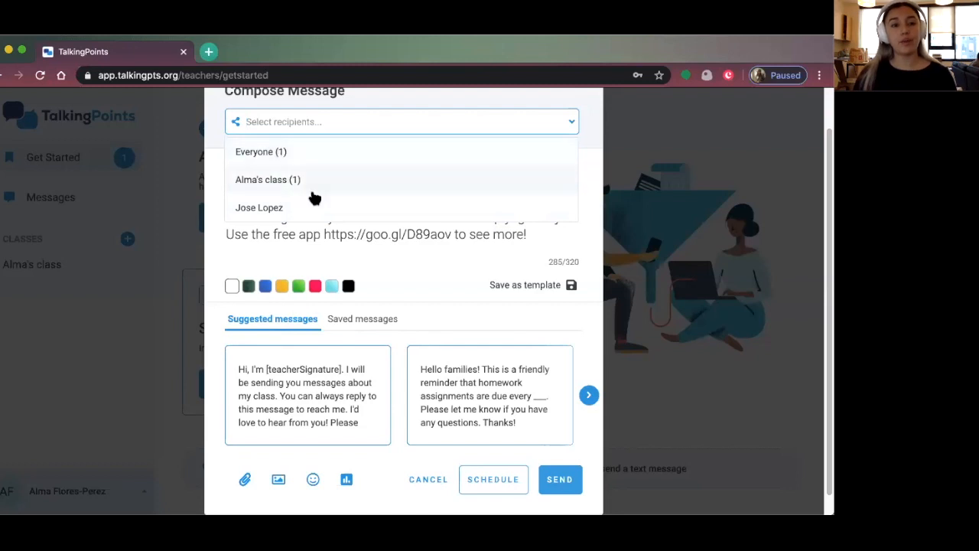
# Choose 'Everyone (1)' as the recipient and place the cursor at the message's end
pyautogui.click(277, 155)
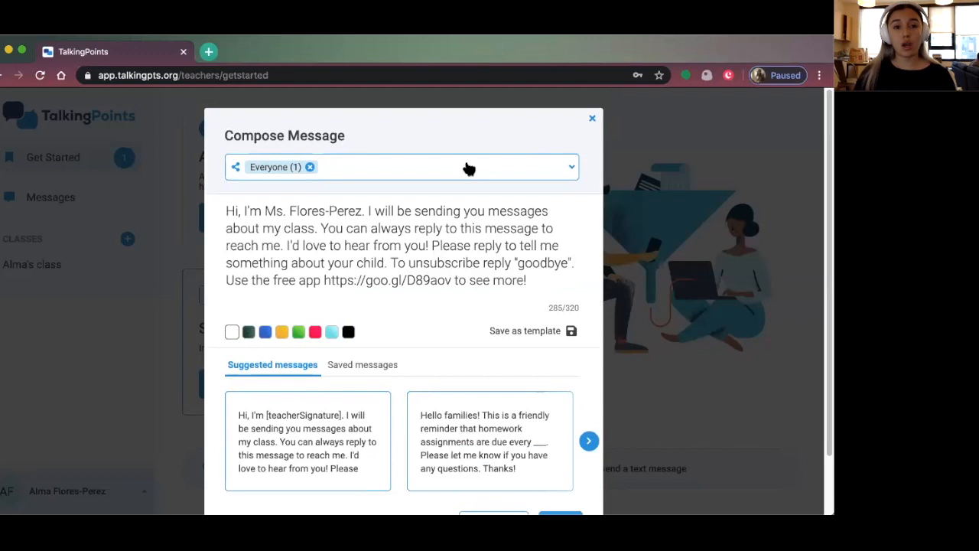
pyautogui.scroll(-2, 449, 227)
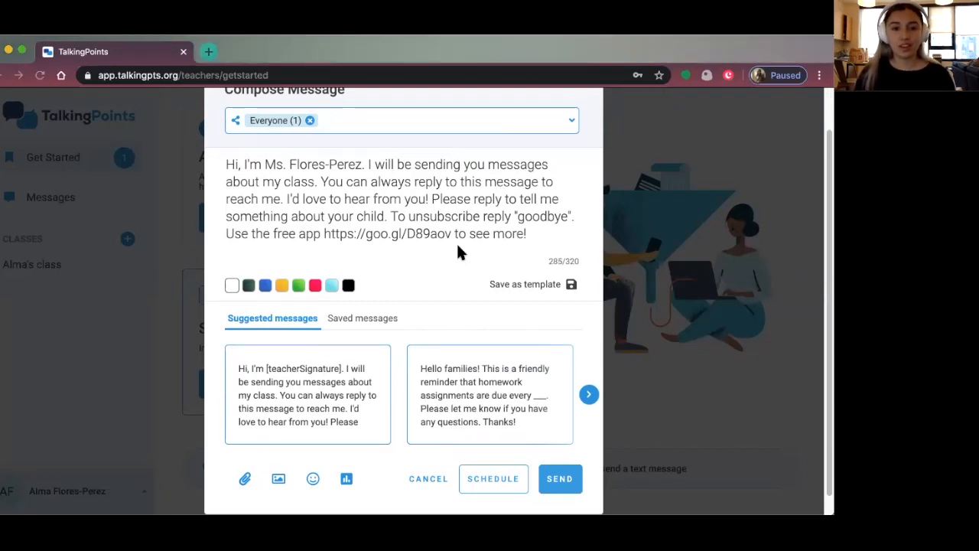
pyautogui.scroll(-1, 360, 233)
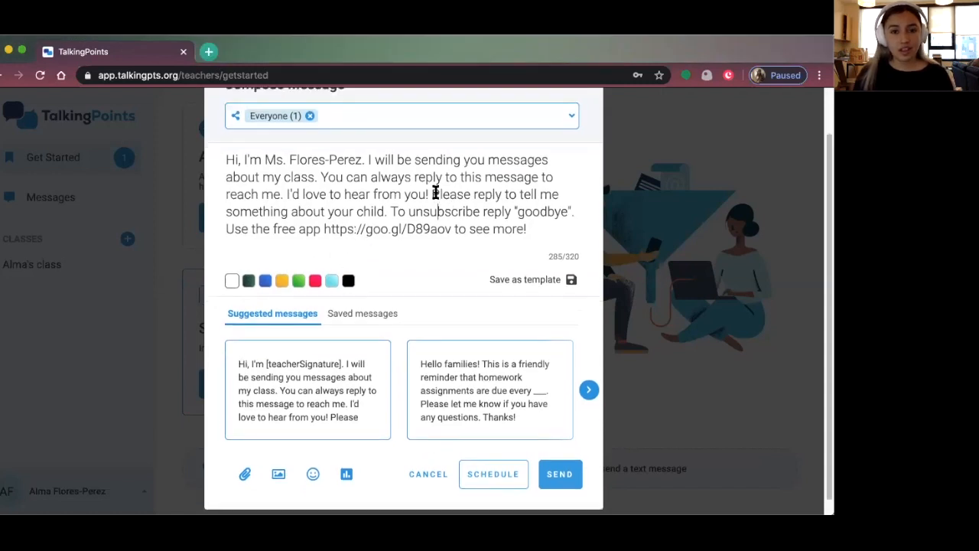
pyautogui.click(548, 240)
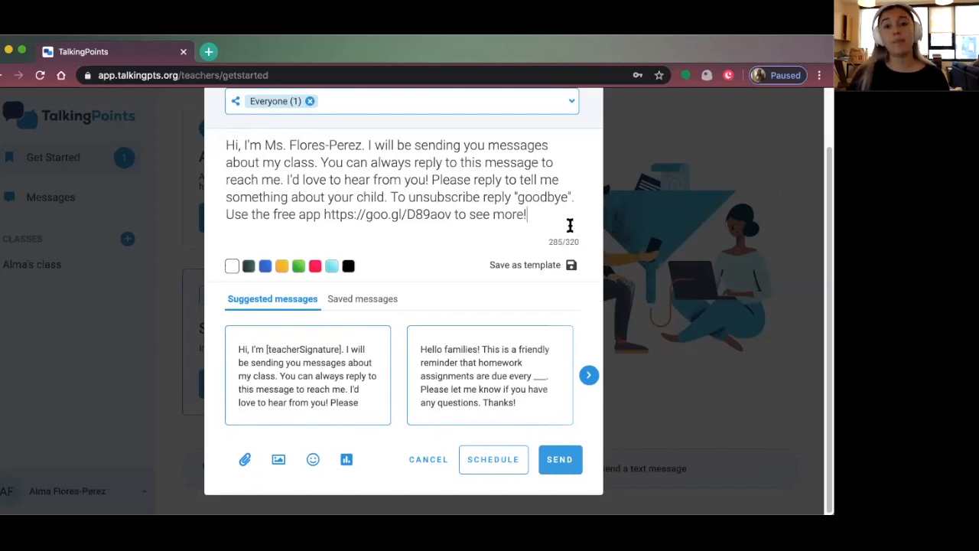
pyautogui.scroll(2, 570, 225)
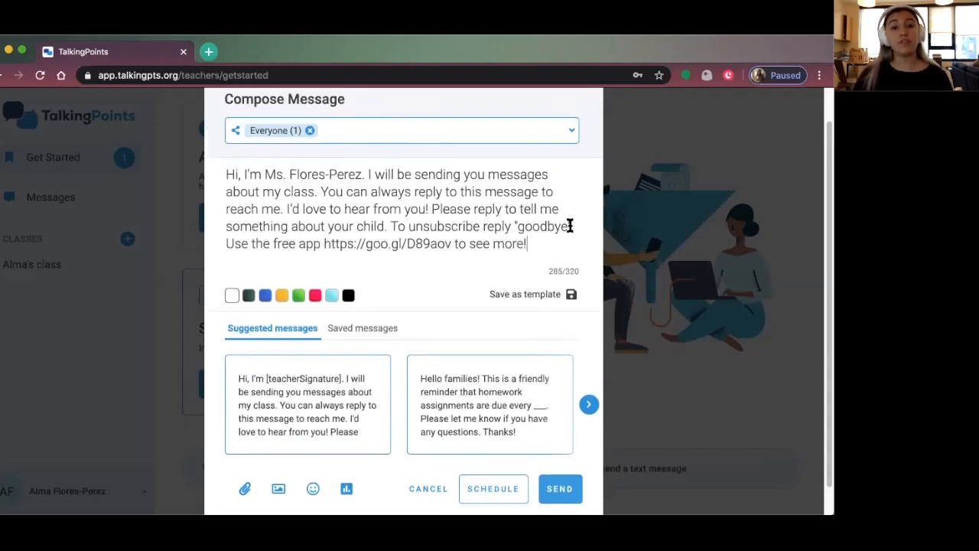
pyautogui.scroll(-1, 570, 225)
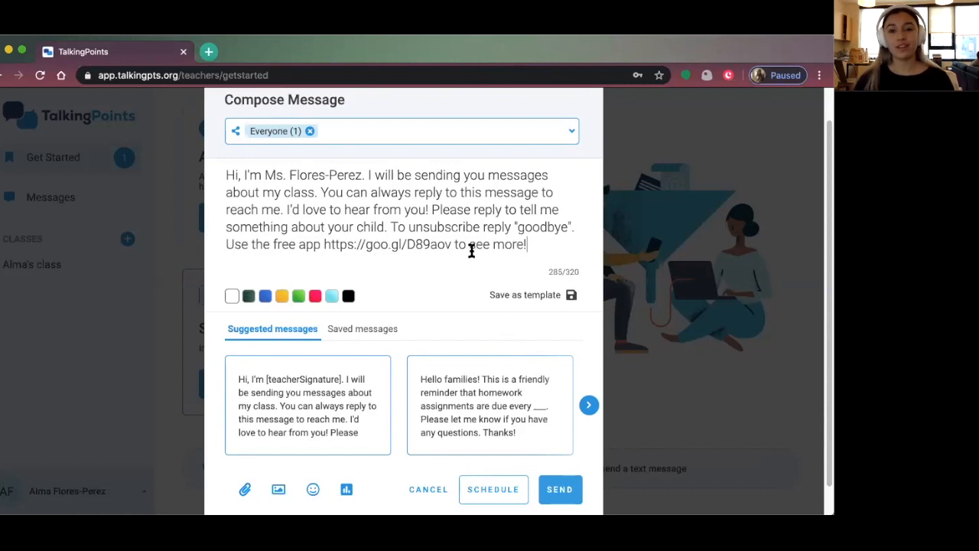
# Browse the suggested messages and insert the first suggestion into the draft
pyautogui.scroll(-1, 468, 275)
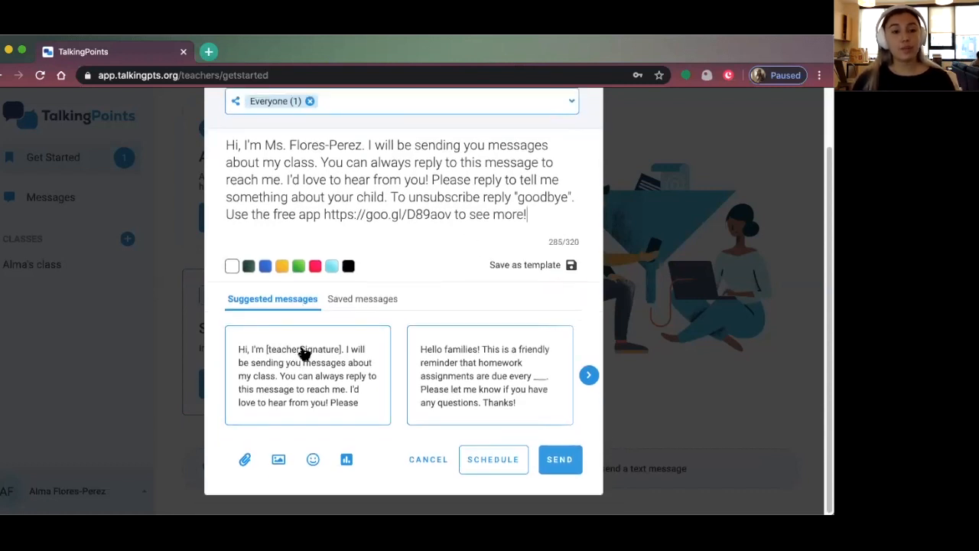
pyautogui.click(589, 375)
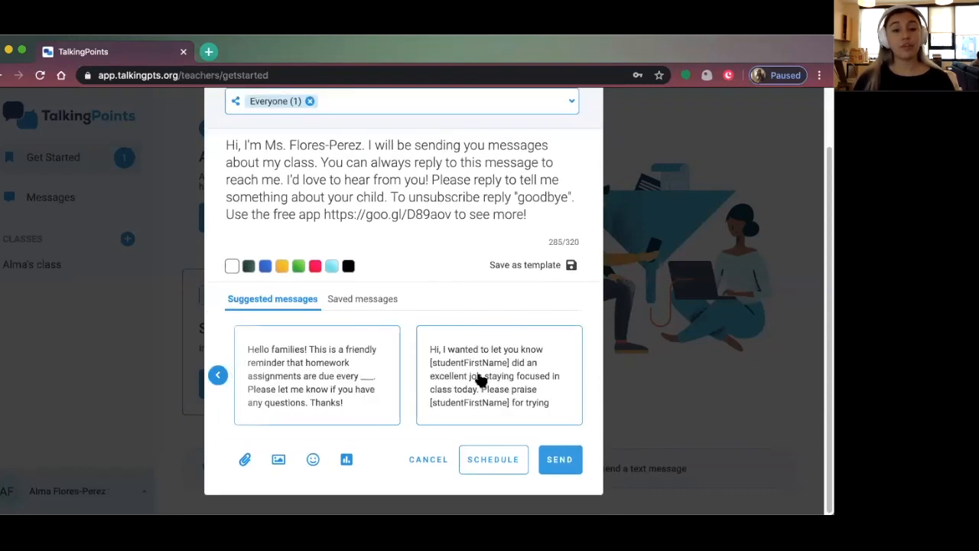
pyautogui.click(218, 375)
pyautogui.click(256, 382)
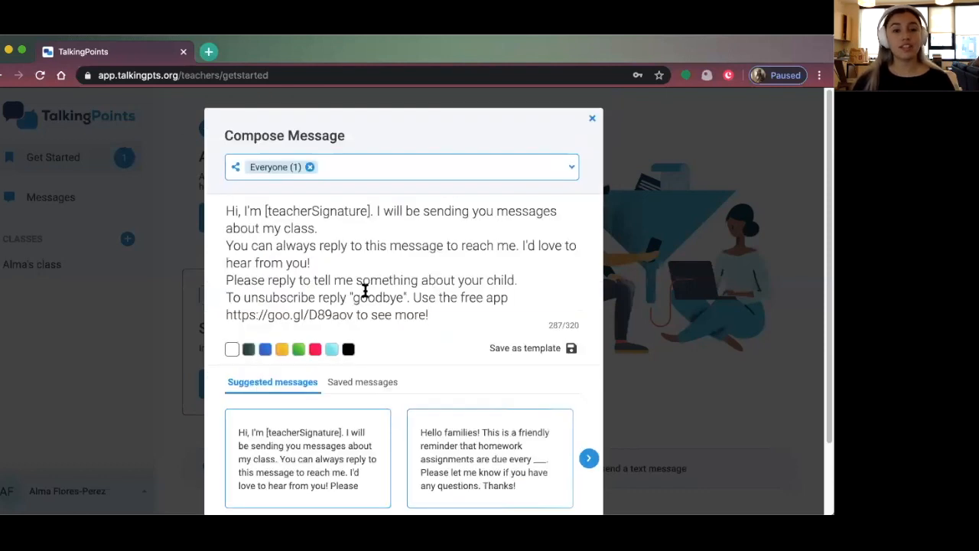
pyautogui.scroll(-2, 365, 291)
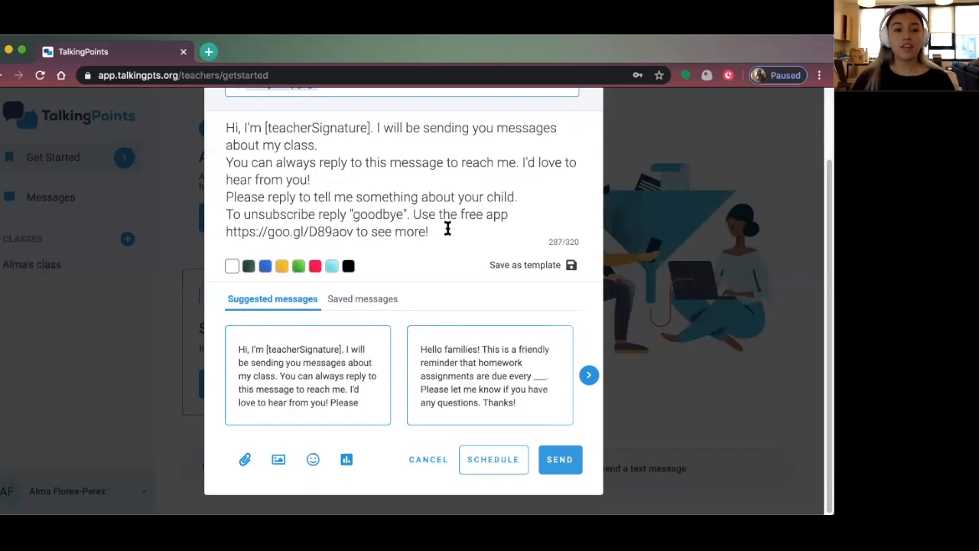
# Replace the draft with 'Hi families! Welcome to a new week! Please remember to help your child complete the work packet'
pyautogui.press('super+a')
pyautogui.press('BackSpace')
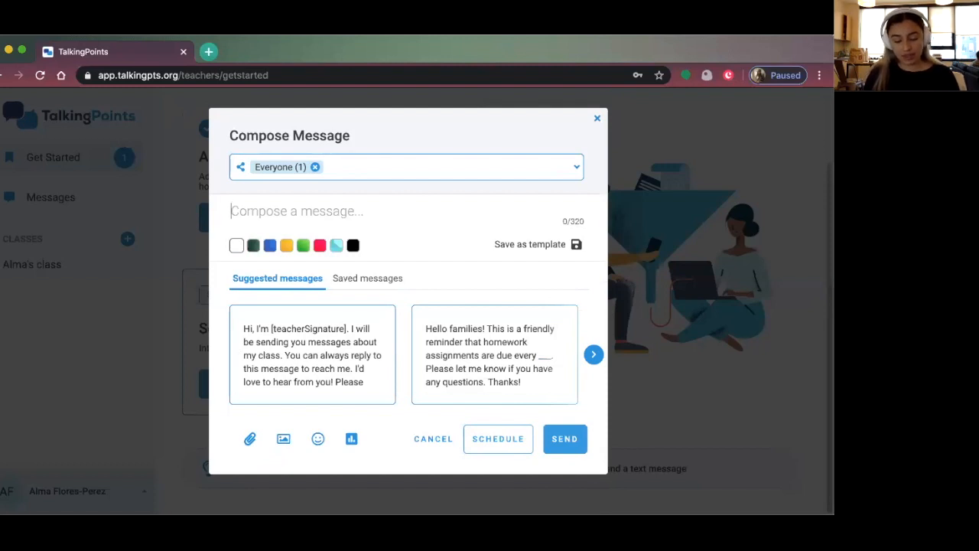
pyautogui.write('Hi families@ Wel')
pyautogui.press('BackSpace')
pyautogui.press('BackSpace')
pyautogui.press('BackSpace')
pyautogui.press('BackSpace')
pyautogui.press('BackSpace')
pyautogui.write('! Welcome to a new week! ')
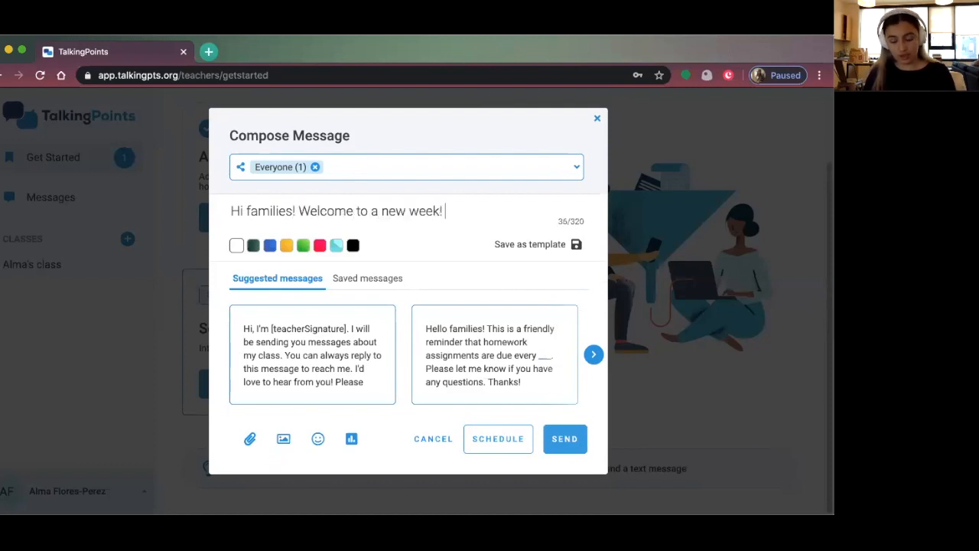
pyautogui.write('Please remem')
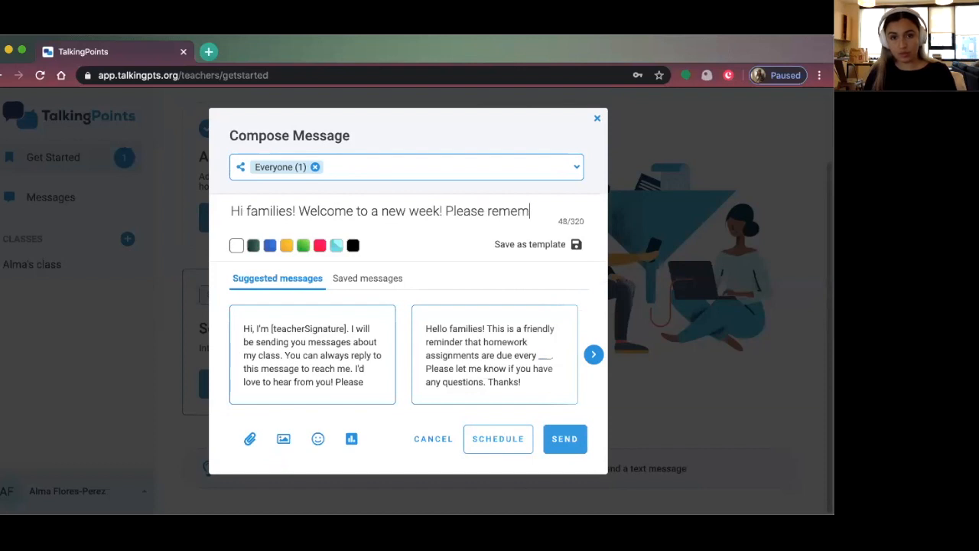
pyautogui.write('ber to ')
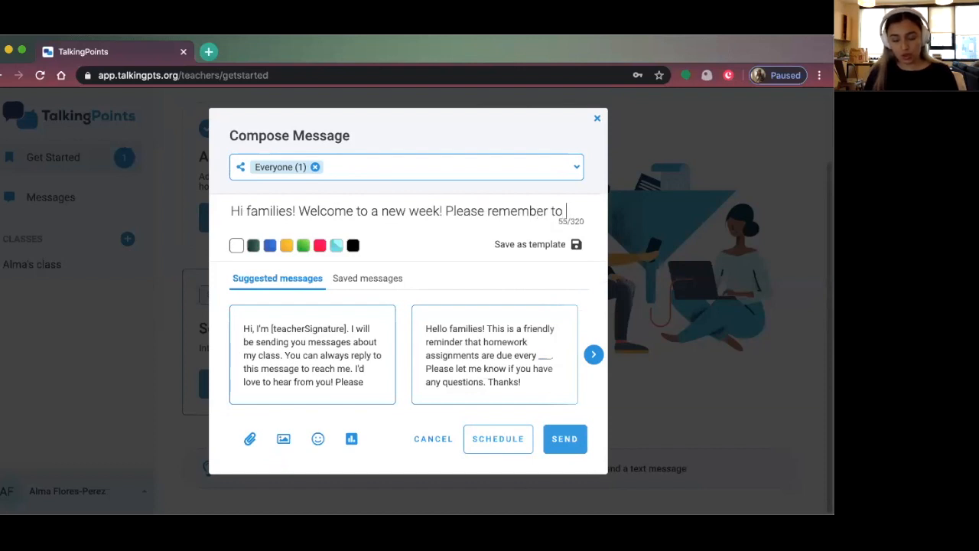
pyautogui.write('help your child complete the work packet for this week!')
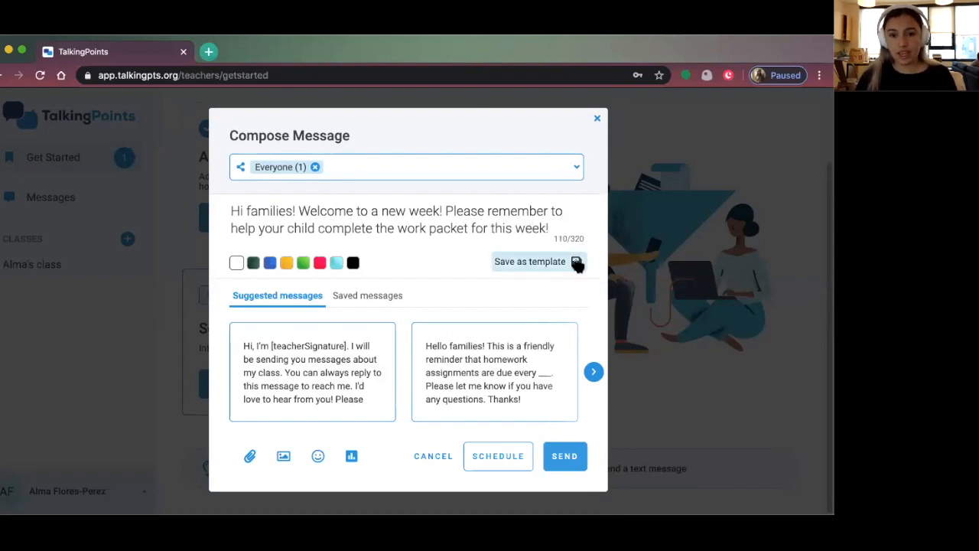
# Store the work-packet reminder as a template and scroll through the Saved messages entry
pyautogui.click(566, 264)
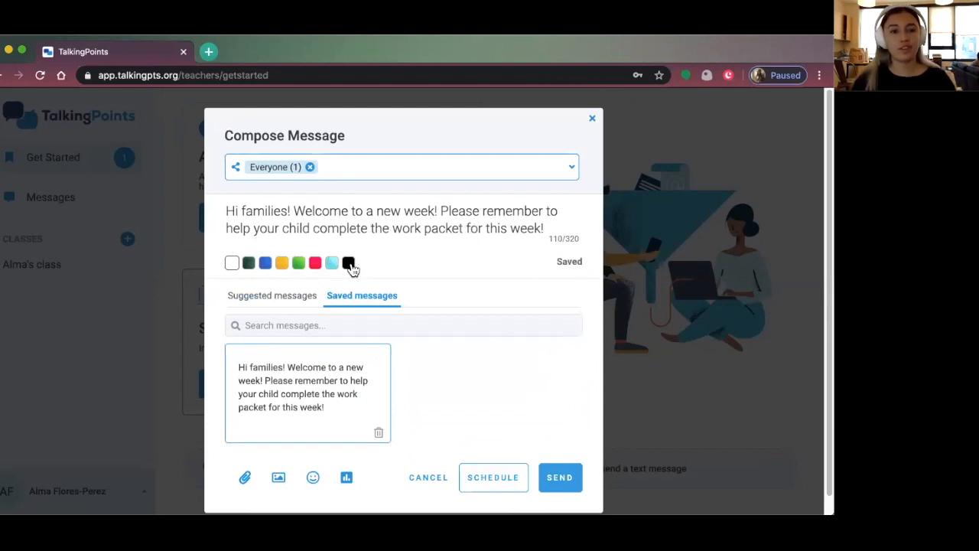
pyautogui.scroll(-1, 335, 282)
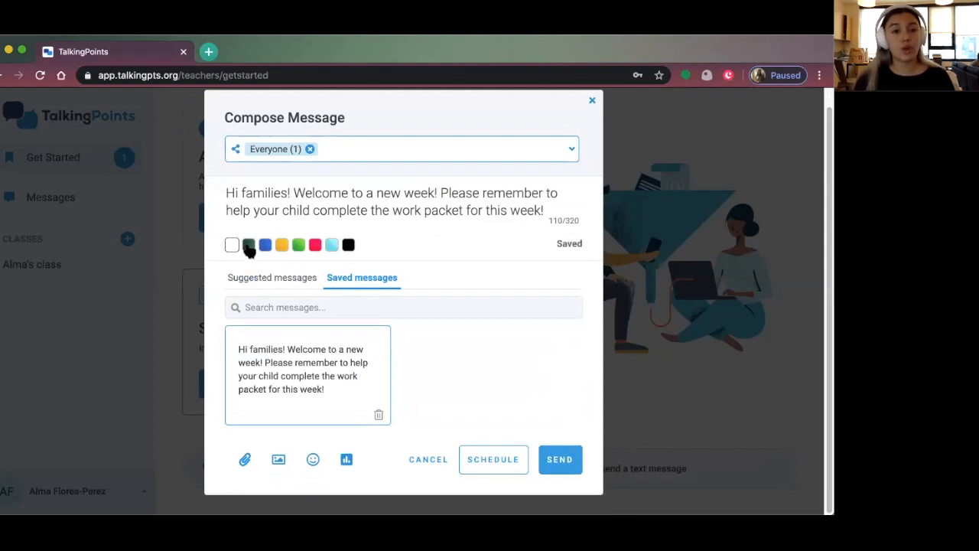
pyautogui.click(316, 244)
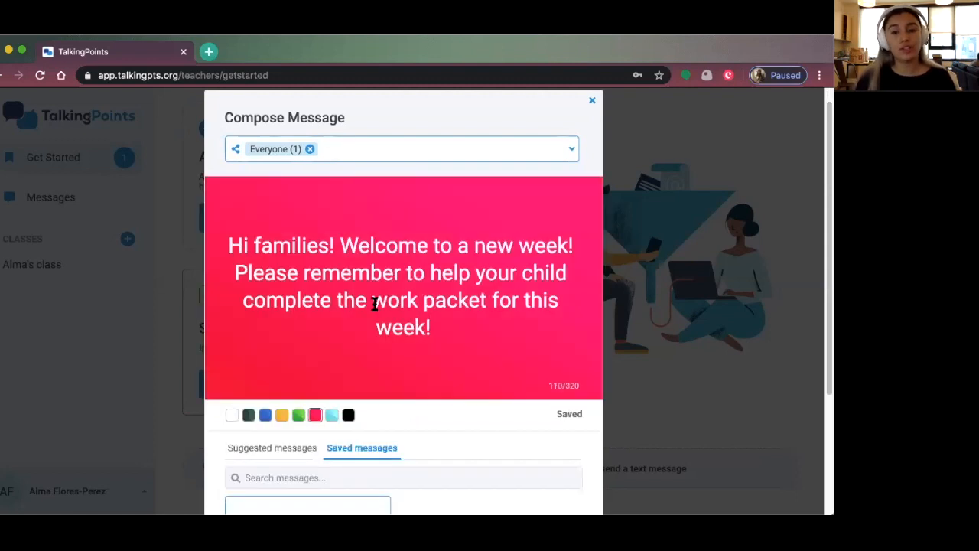
pyautogui.scroll(-2, 373, 302)
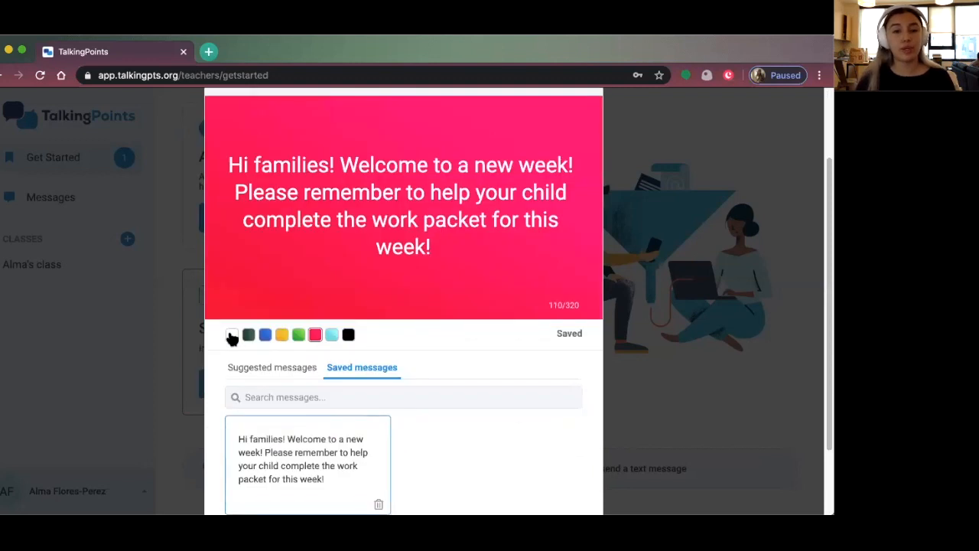
pyautogui.click(231, 336)
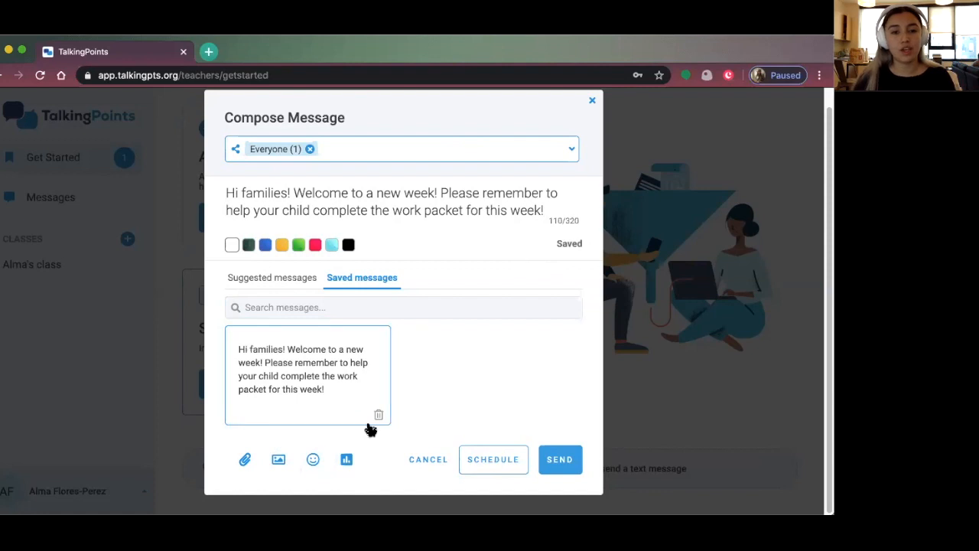
# Add a poll whose question reads 'Does your family have access to internet connection at home?'
pyautogui.click(337, 462)
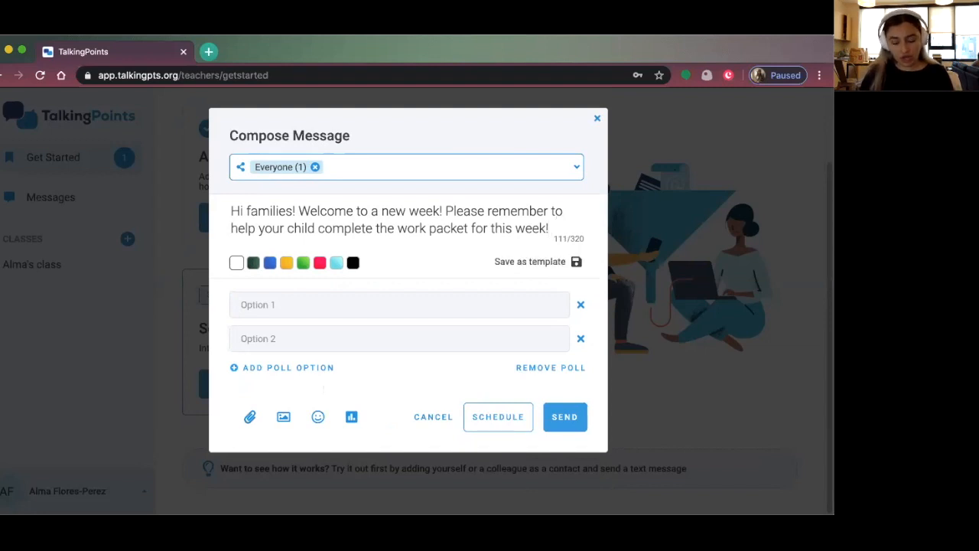
pyautogui.write('Do')
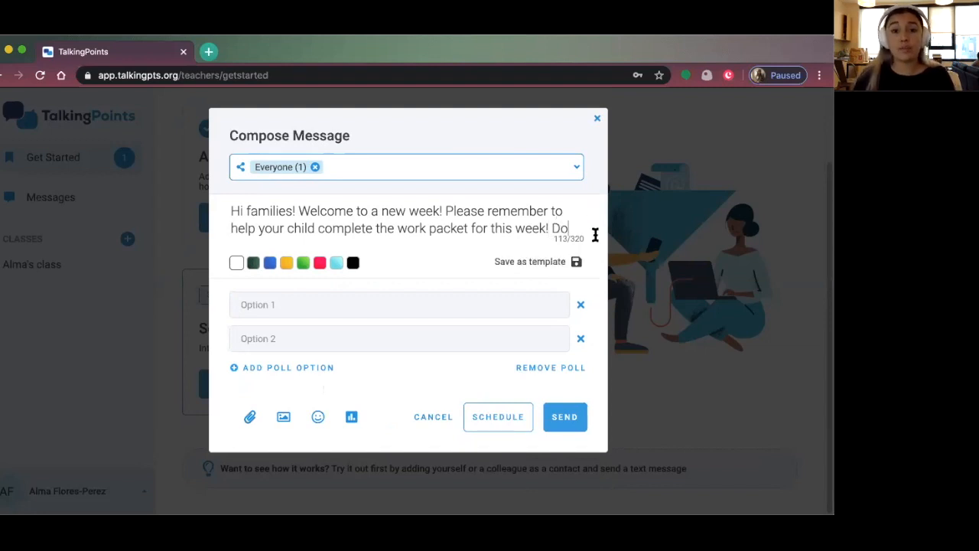
pyautogui.moveTo(230, 210); pyautogui.dragTo(590, 231)
pyautogui.write('Doe')
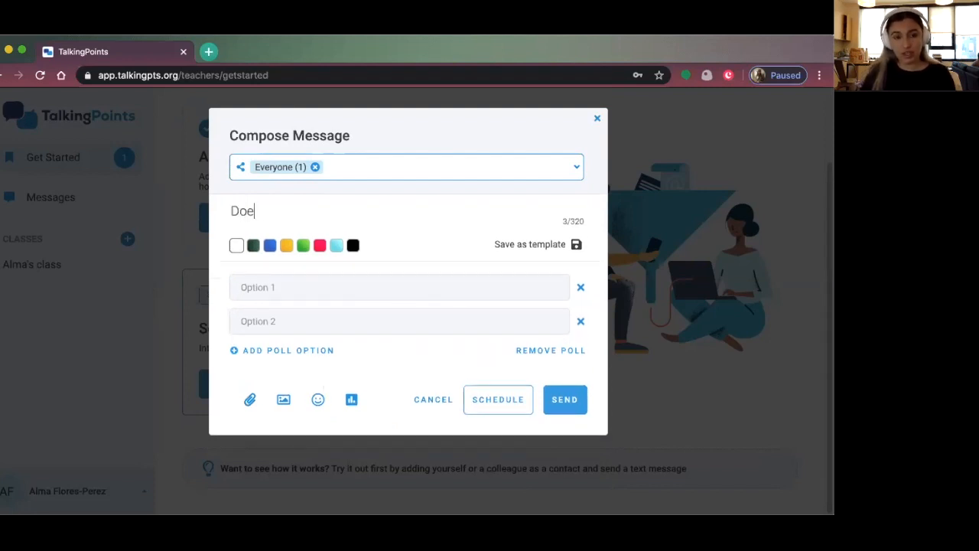
pyautogui.write('s your family ha')
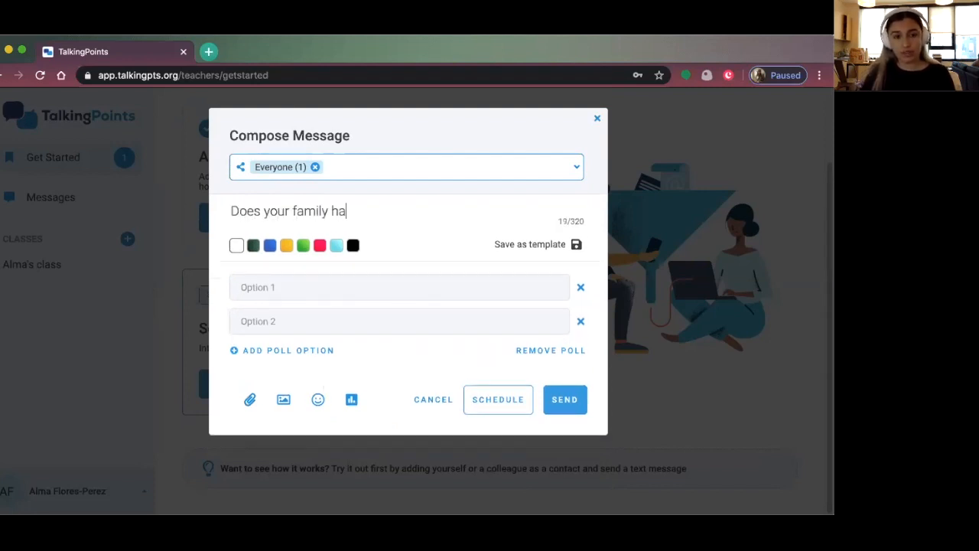
pyautogui.write('ve access to int')
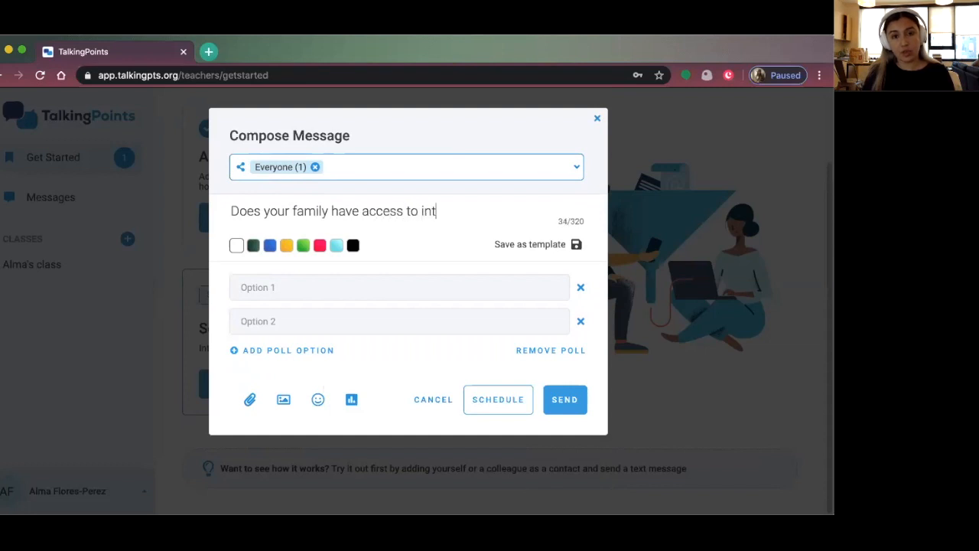
pyautogui.write('ernet connection')
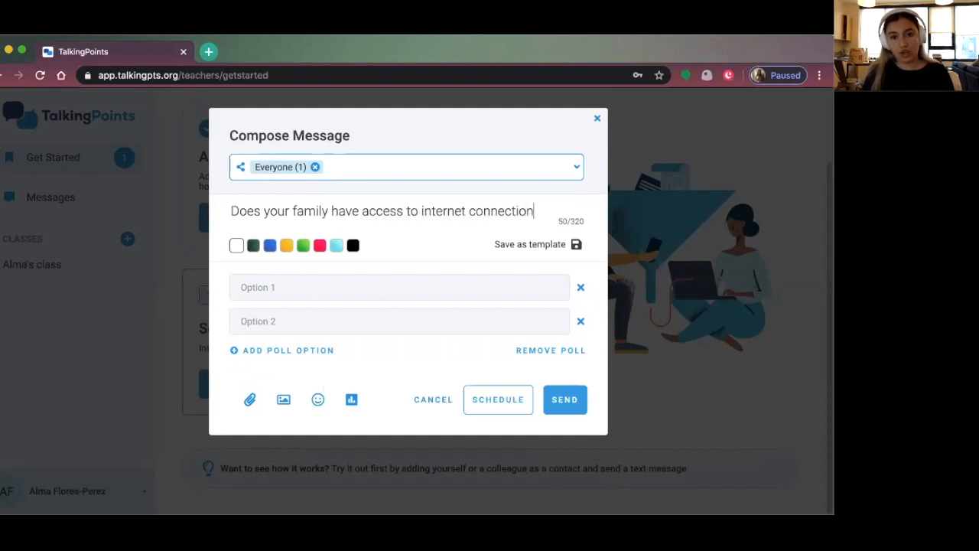
pyautogui.write(' at home?')
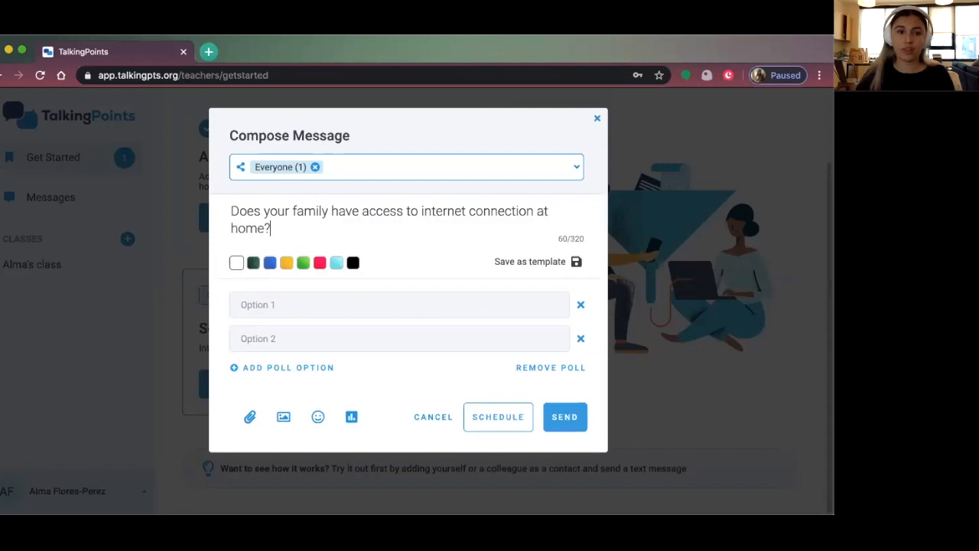
# Enter the poll answers Yes, No and Not consistently, then return to the question text
pyautogui.click(455, 297)
pyautogui.write('Yes')
pyautogui.click(438, 332)
pyautogui.write('No')
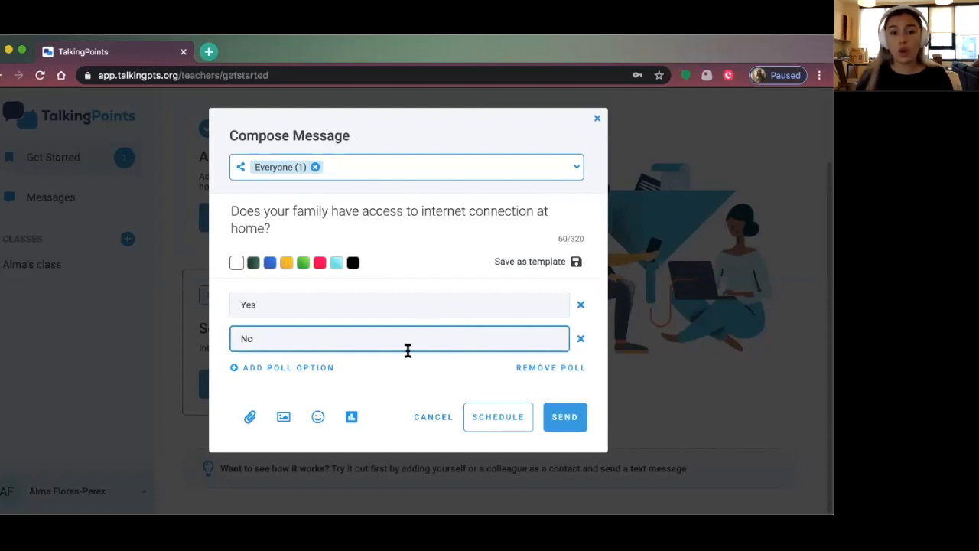
pyautogui.click(327, 368)
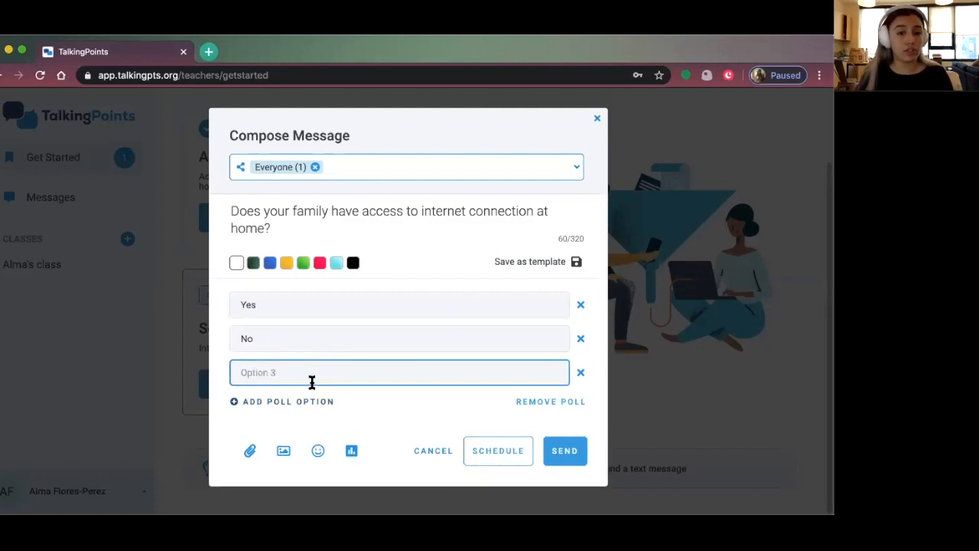
pyautogui.write('Not consistently')
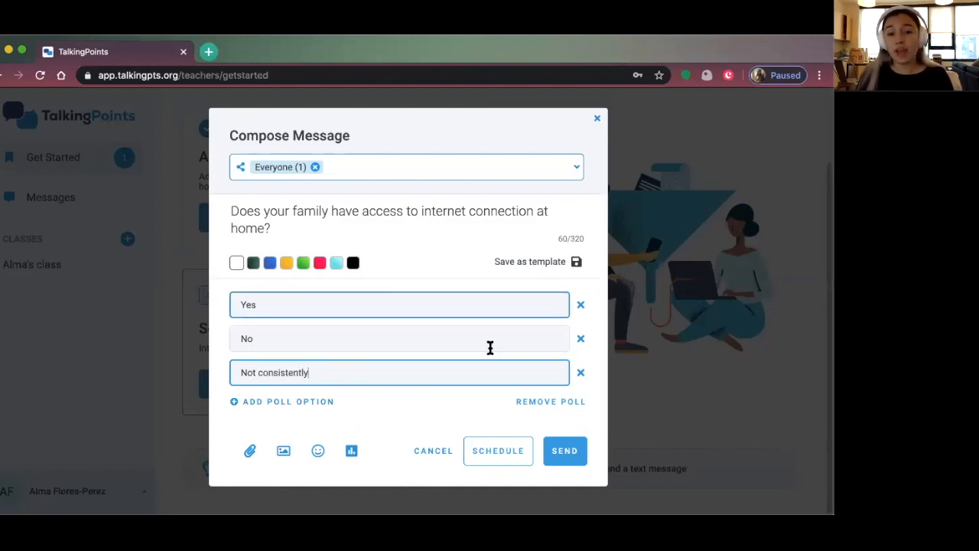
pyautogui.click(337, 301)
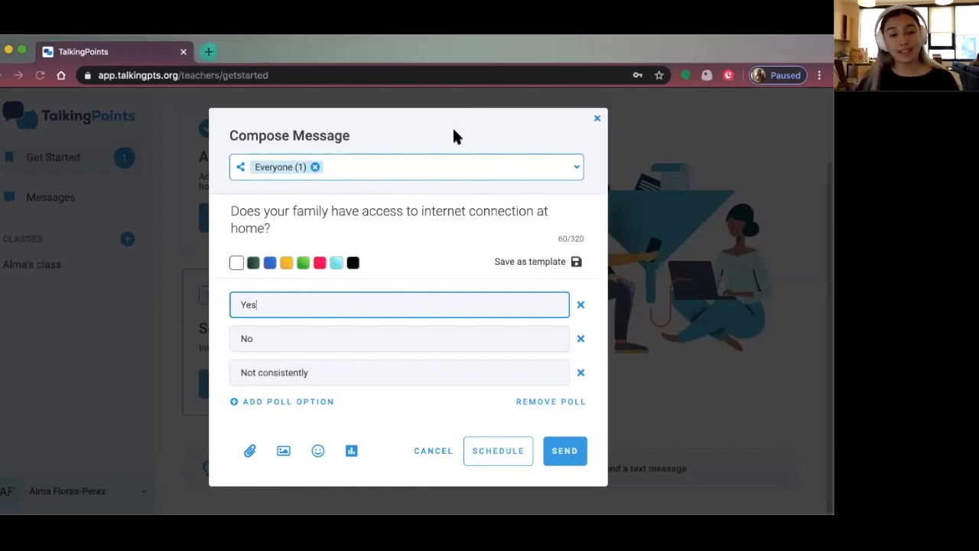
pyautogui.click(364, 219)
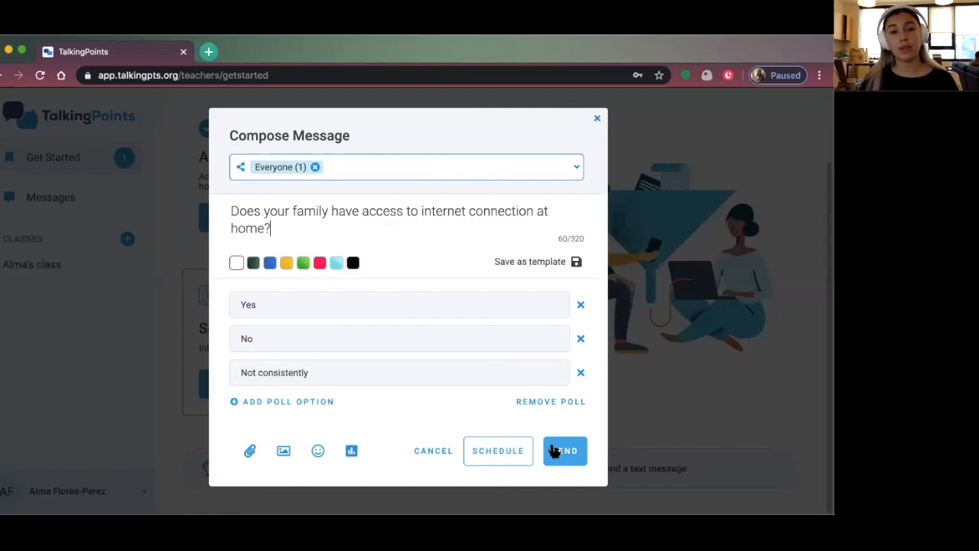
# Set the poll's send time to 03/24/2020 at 12:00 PM and schedule it
pyautogui.click(493, 452)
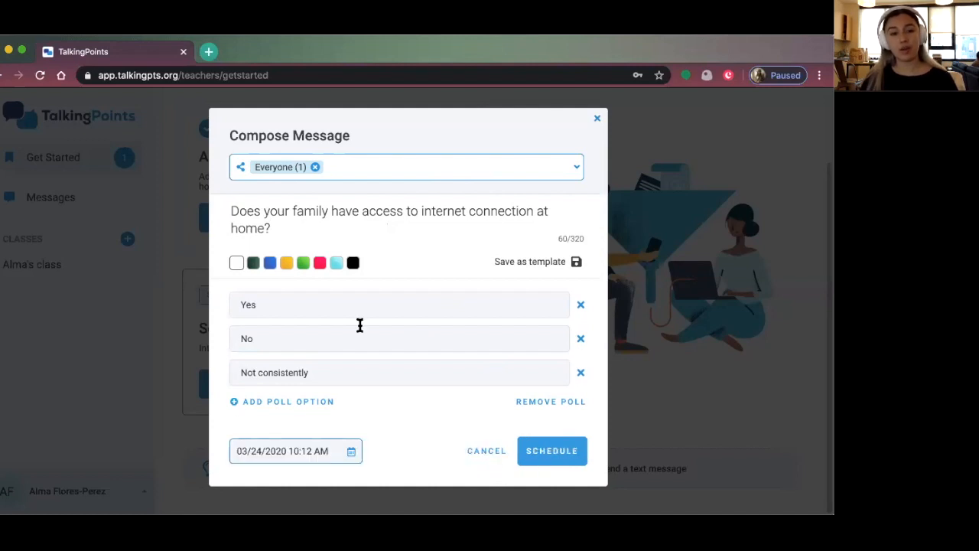
pyautogui.click(286, 451)
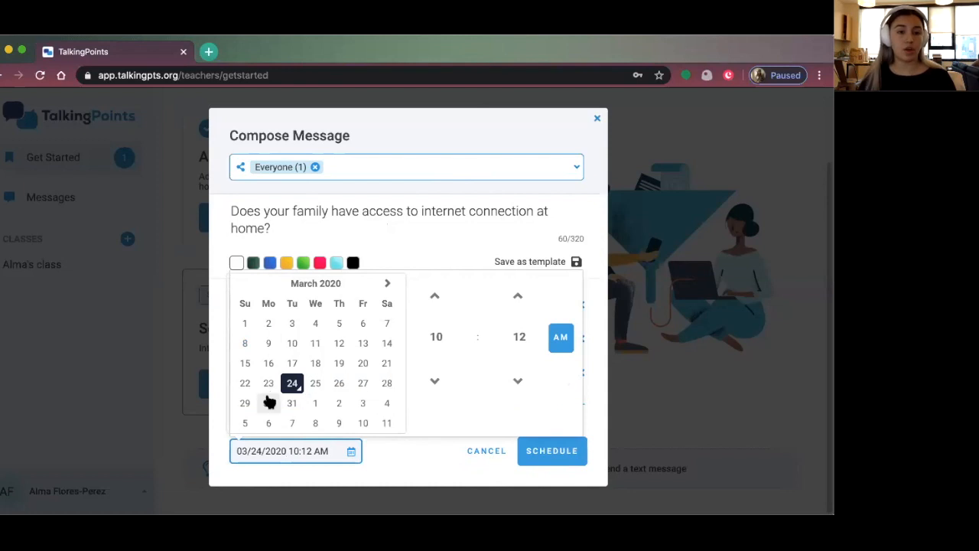
pyautogui.click(436, 296)
pyautogui.click(436, 296)
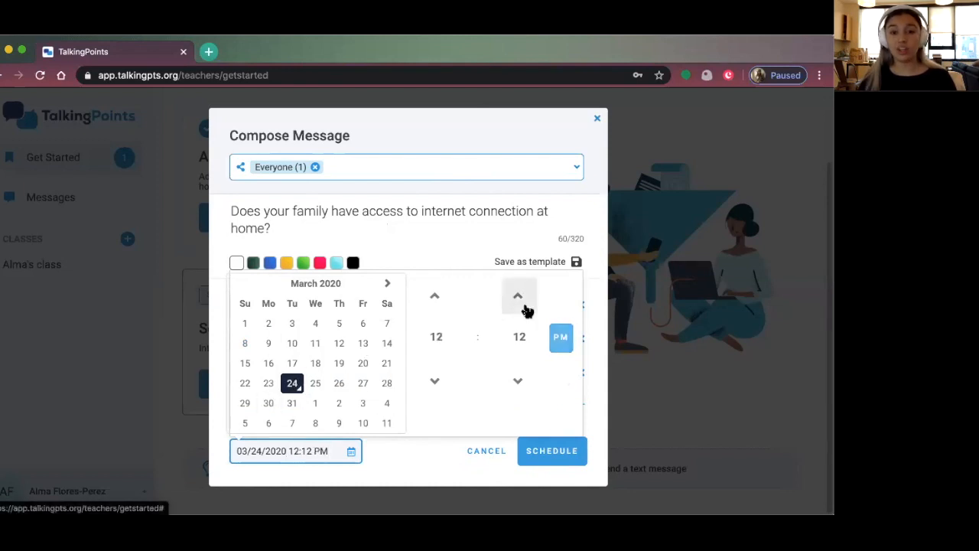
pyautogui.click(519, 376)
pyautogui.click(517, 384)
pyautogui.click(517, 384)
pyautogui.click(517, 384)
pyautogui.click(517, 384)
pyautogui.click(517, 384)
pyautogui.click(517, 384)
pyautogui.click(517, 384)
pyautogui.click(518, 381)
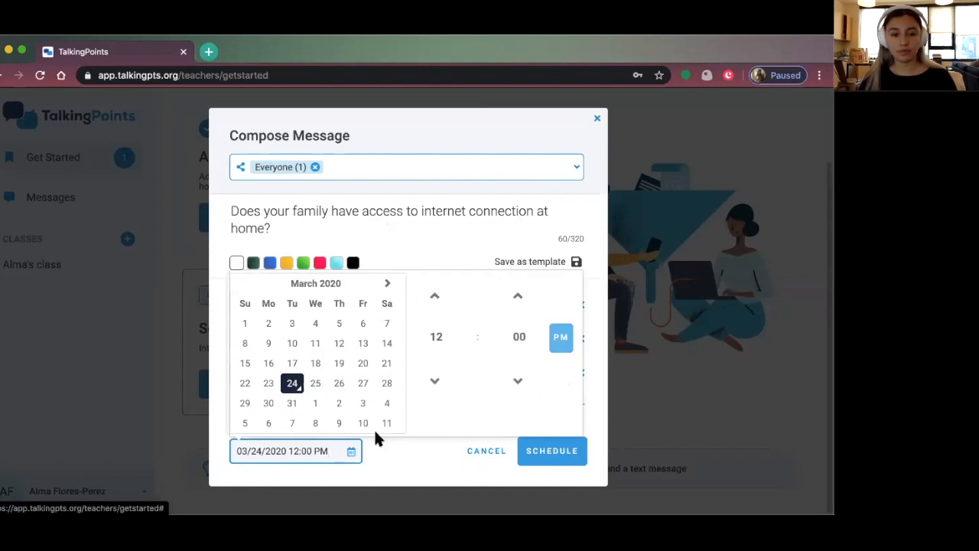
pyautogui.click(350, 452)
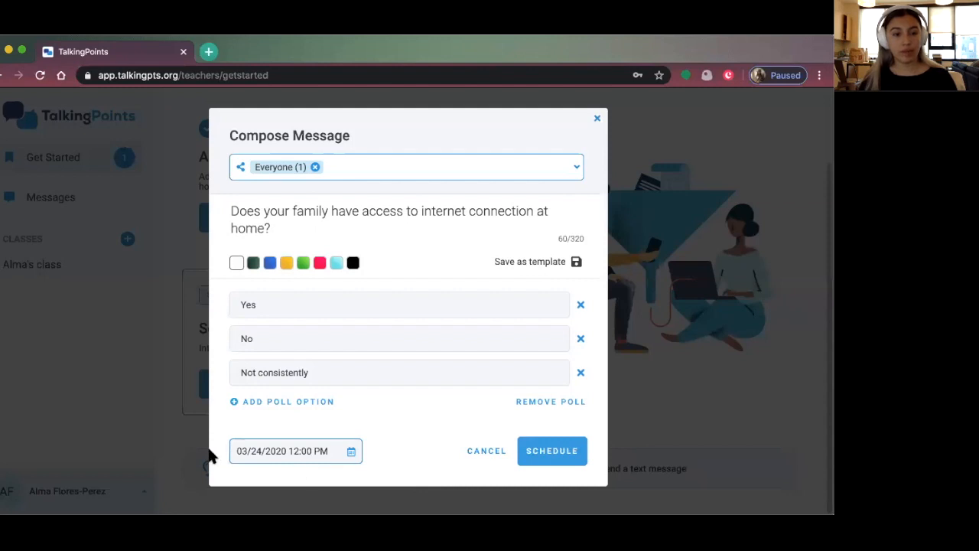
pyautogui.click(542, 449)
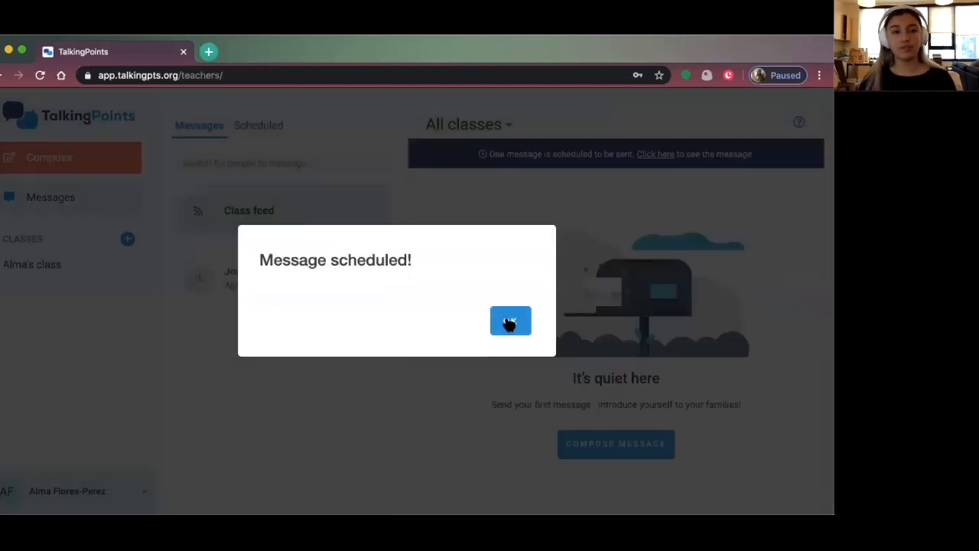
# Dismiss the 'Message scheduled!' alert, then read through and close the welcome chat
pyautogui.click(507, 321)
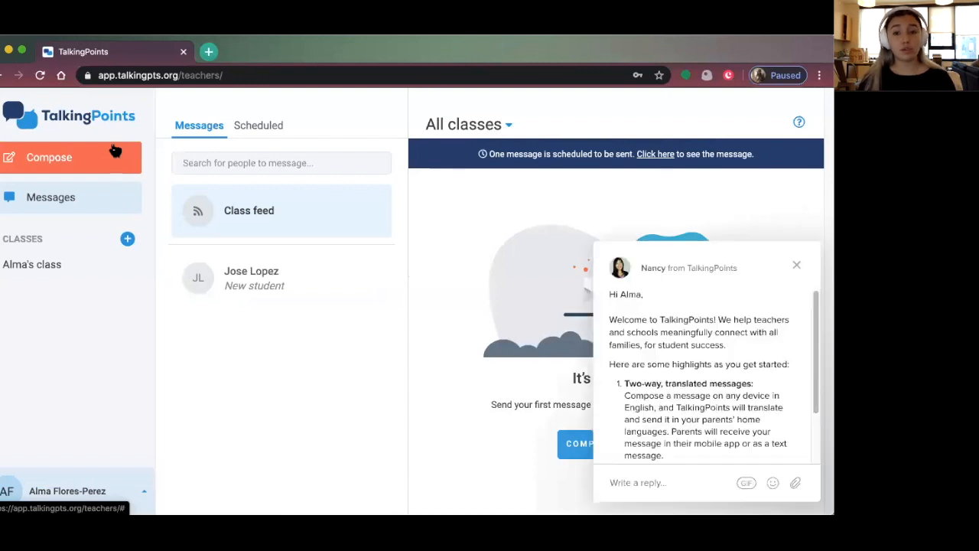
pyautogui.scroll(-3, 725, 337)
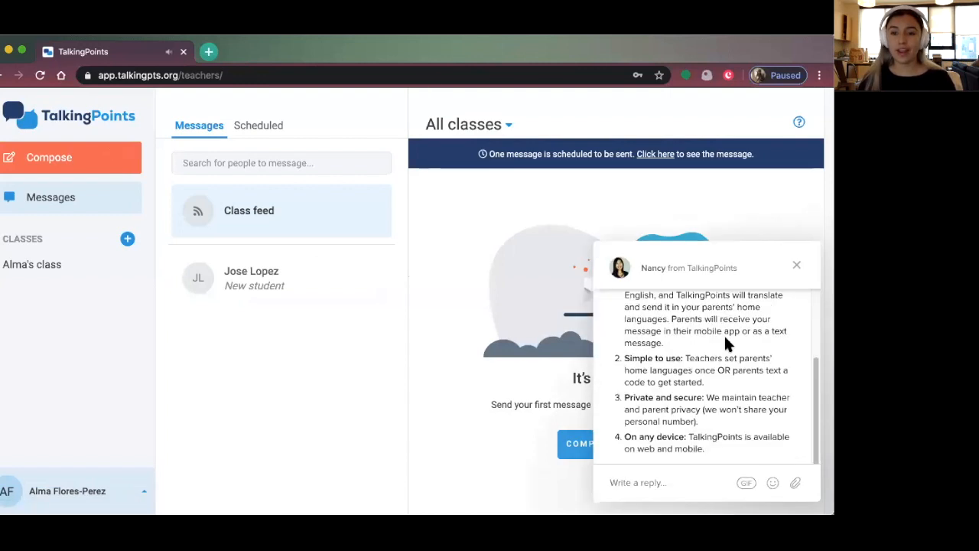
pyautogui.scroll(5, 723, 337)
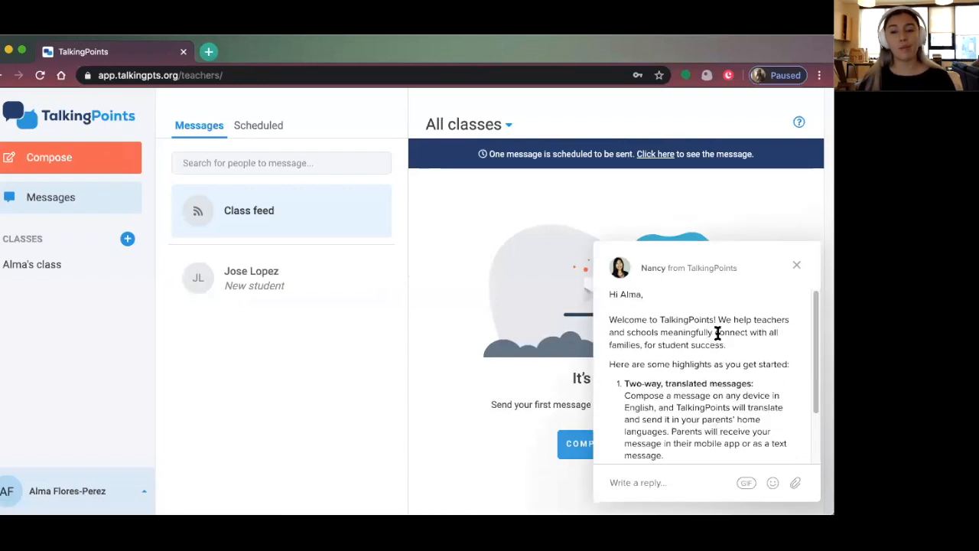
pyautogui.scroll(-5, 657, 338)
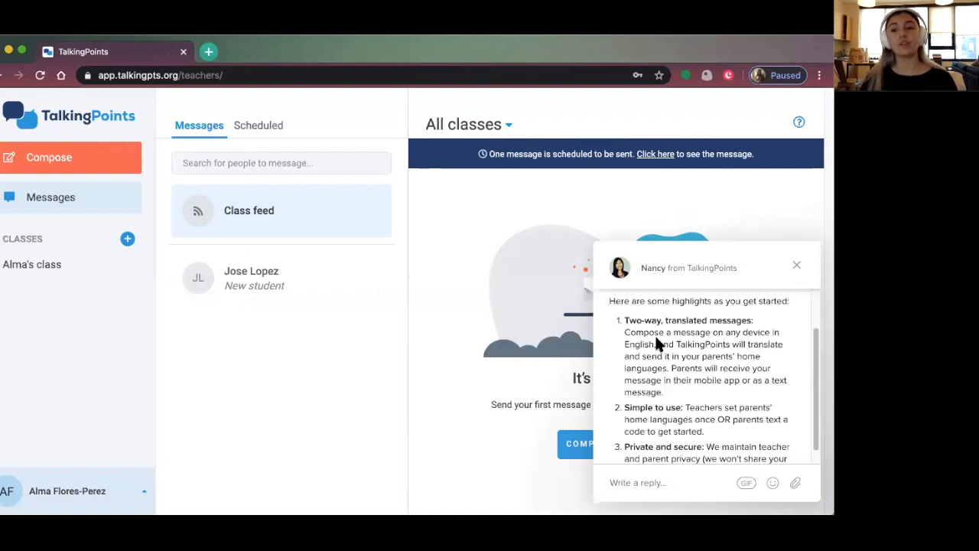
pyautogui.scroll(4, 656, 338)
pyautogui.scroll(-2, 657, 338)
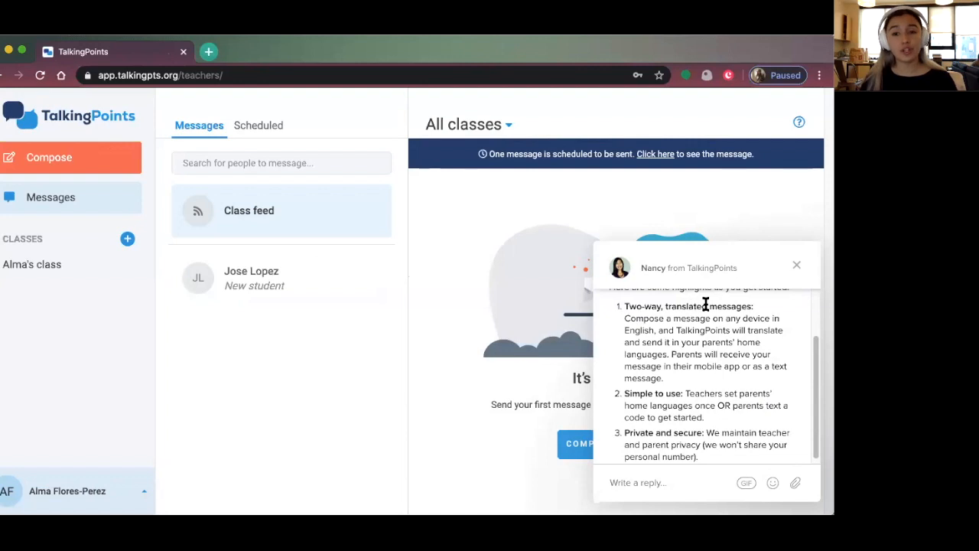
pyautogui.scroll(-1, 703, 367)
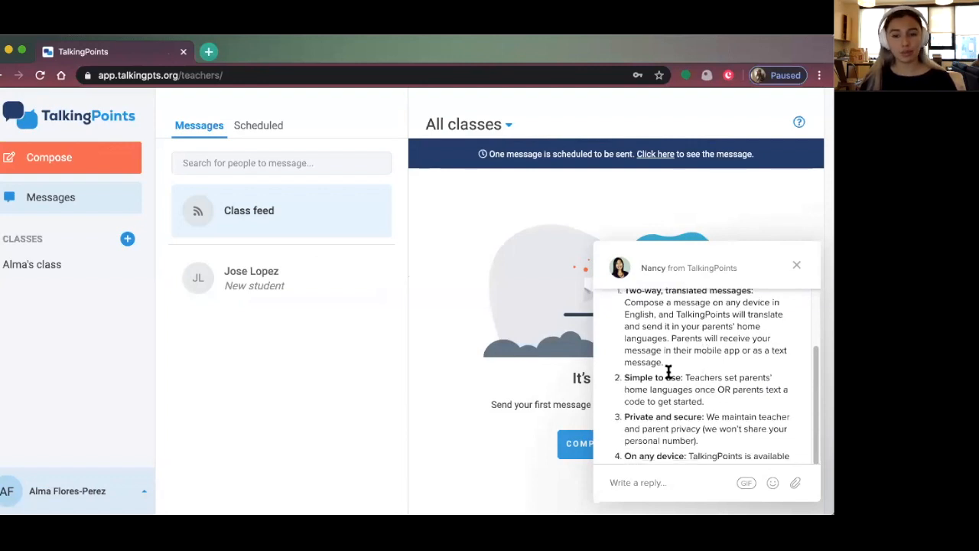
pyautogui.scroll(-3, 676, 386)
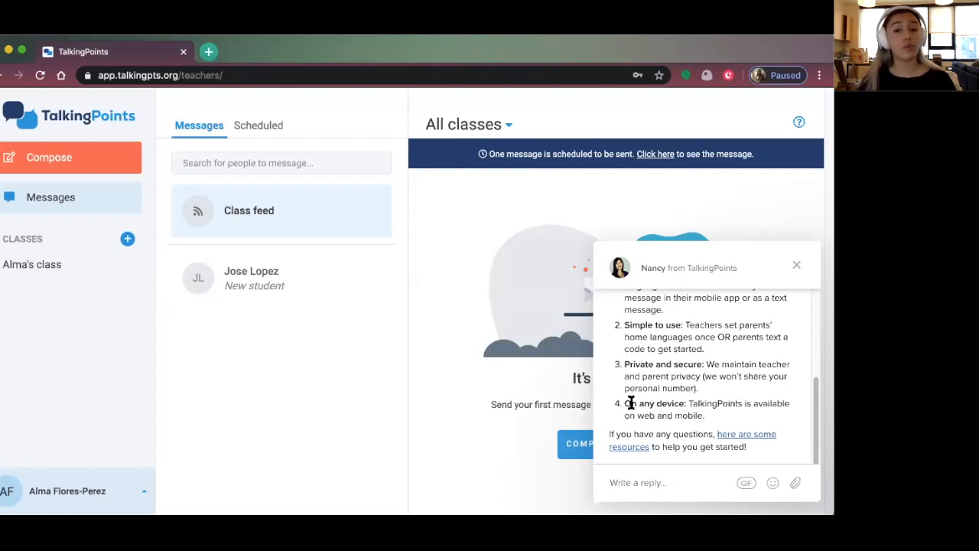
pyautogui.click(796, 266)
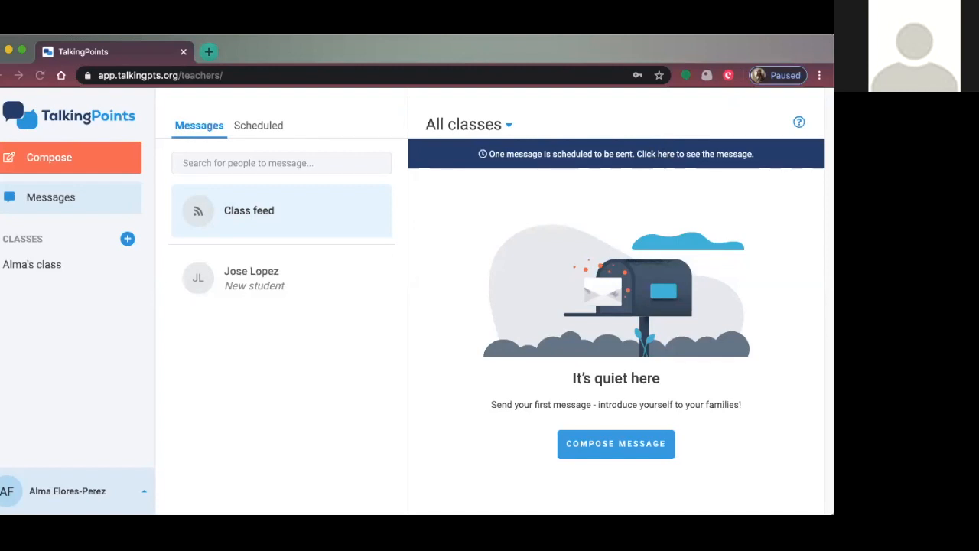
# Send the scheduled internet-access poll right away from the Scheduled list
pyautogui.click(691, 60)
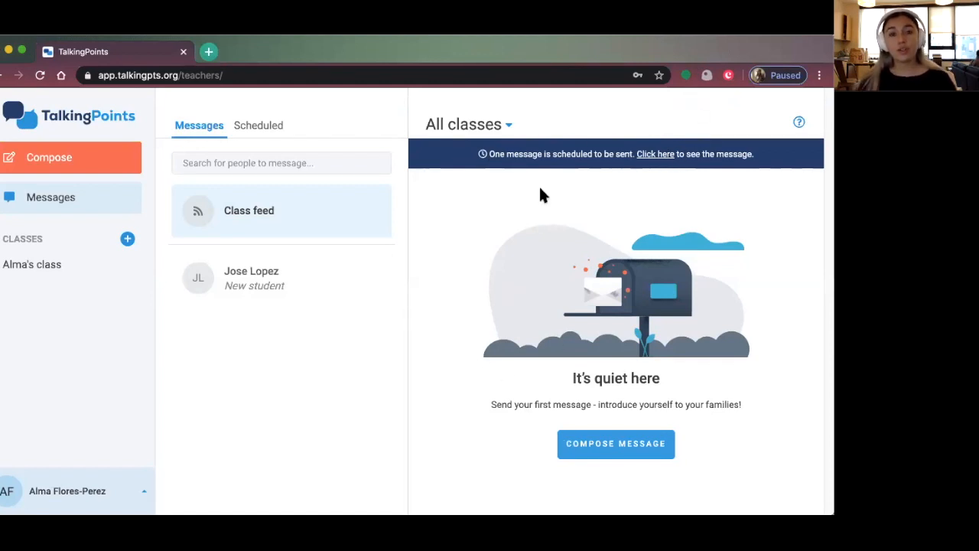
pyautogui.click(258, 124)
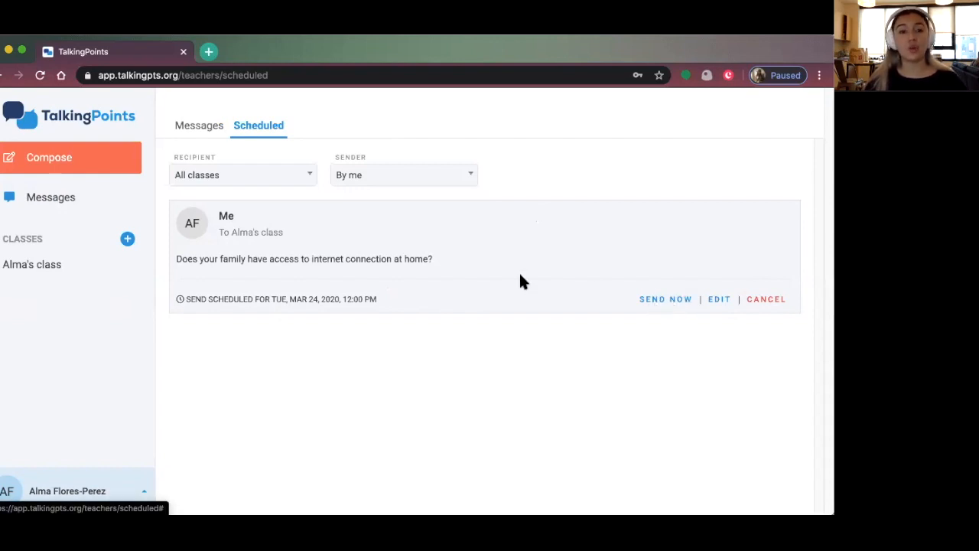
pyautogui.click(655, 301)
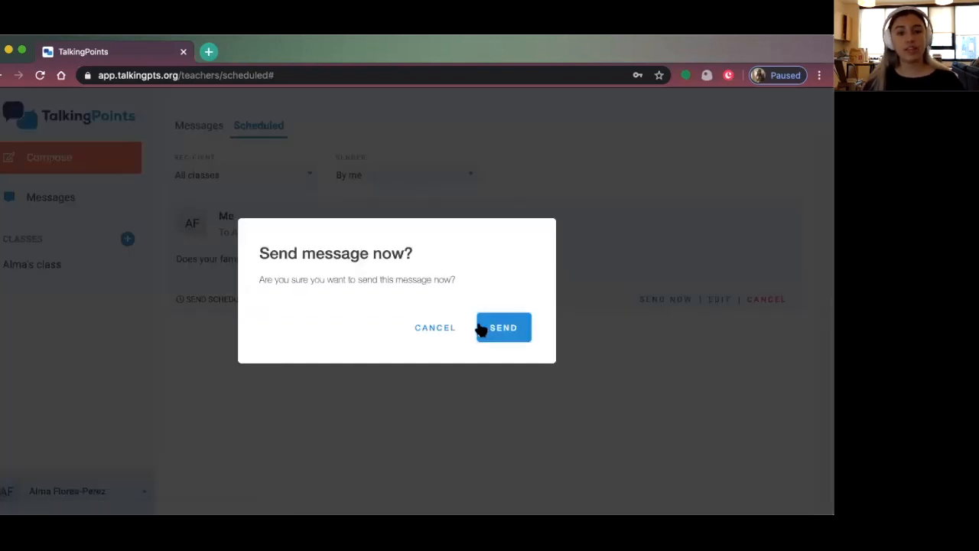
pyautogui.click(510, 337)
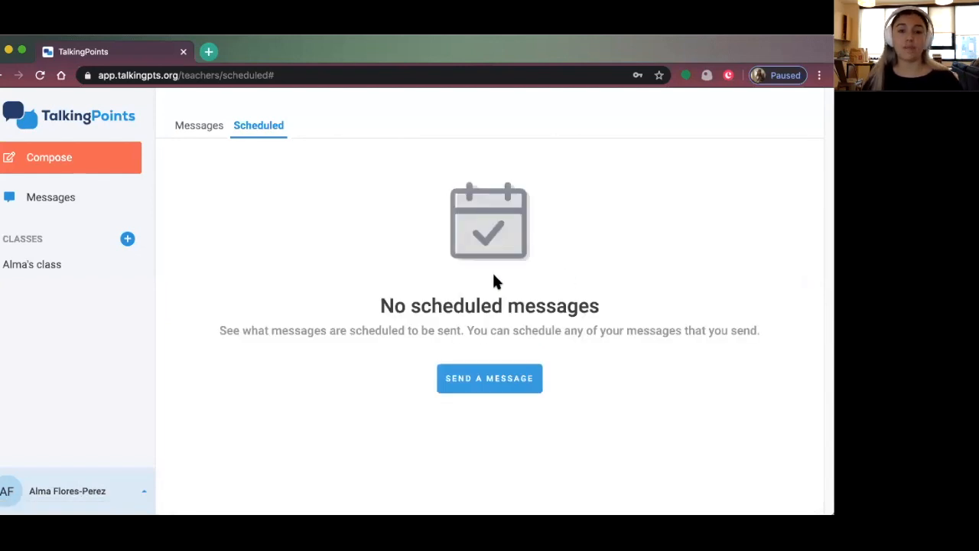
# Check who voted Not consistently on the poll, then open the new student's conversation
pyautogui.click(198, 130)
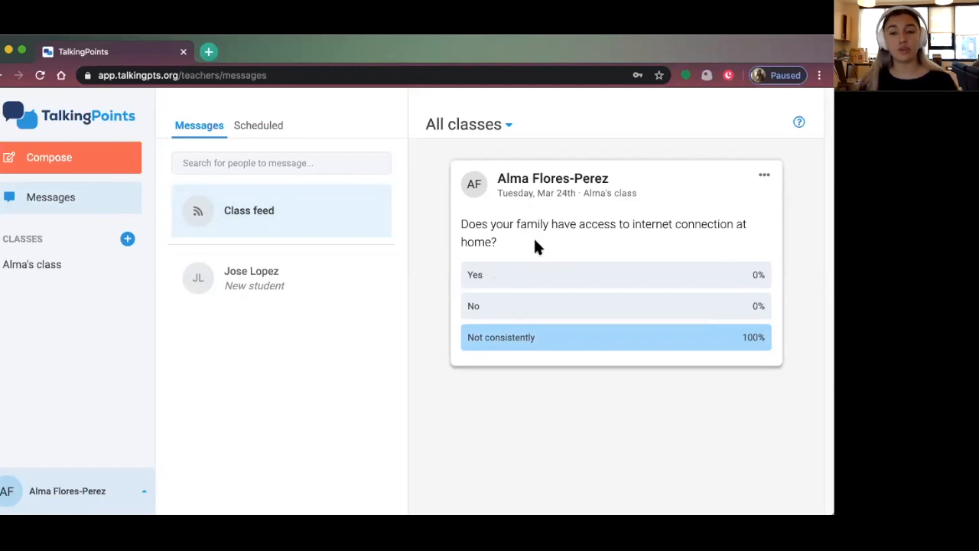
pyautogui.click(675, 344)
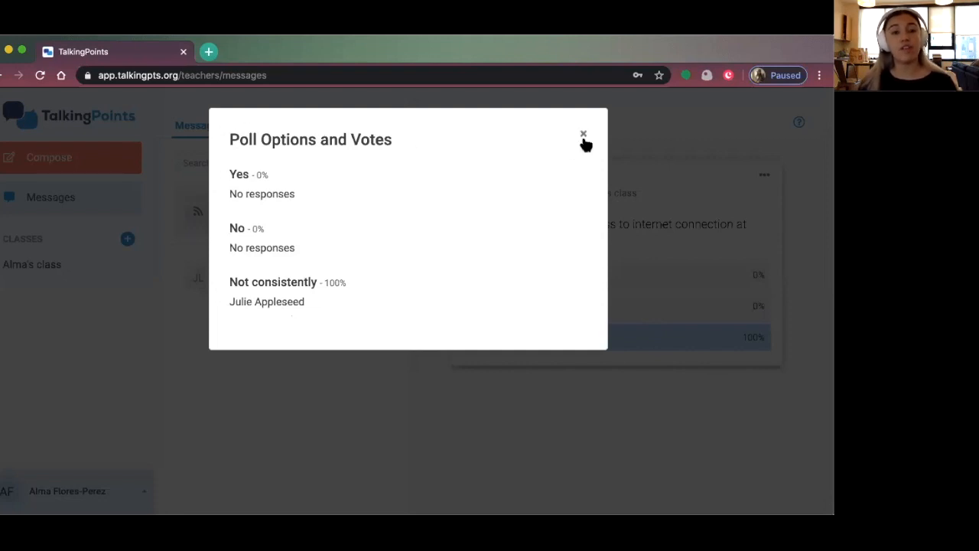
pyautogui.click(583, 135)
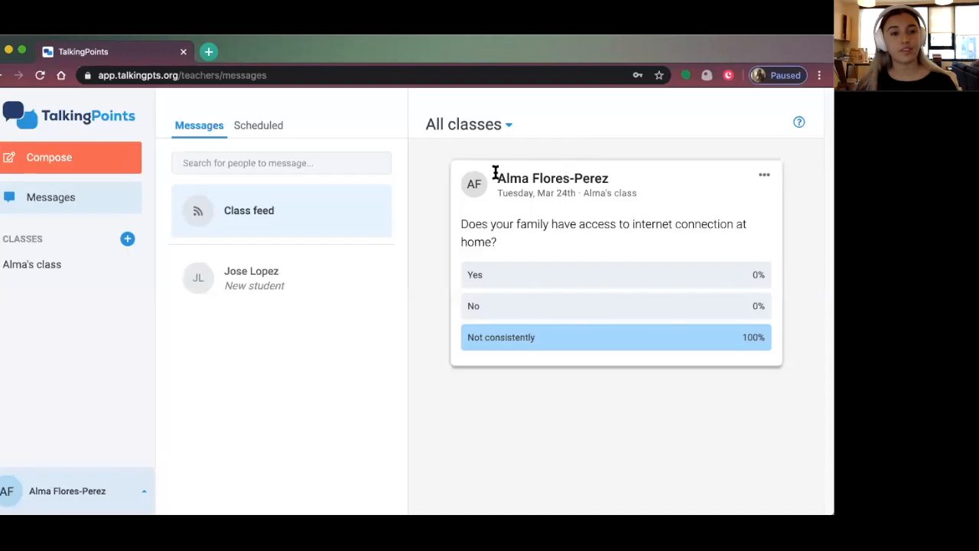
pyautogui.click(253, 281)
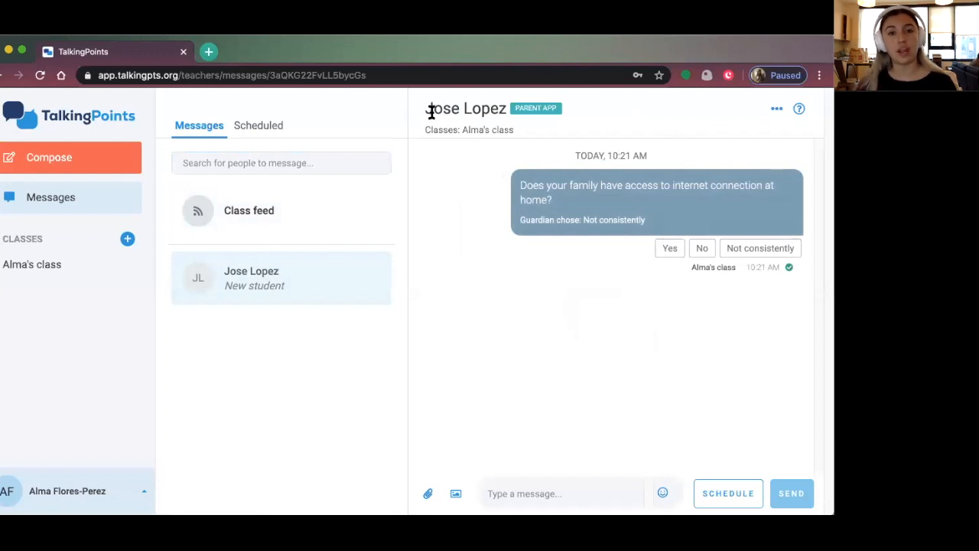
# Write a reply thanking the guardian for answering and offering work-packet help despite no internet
pyautogui.click(559, 496)
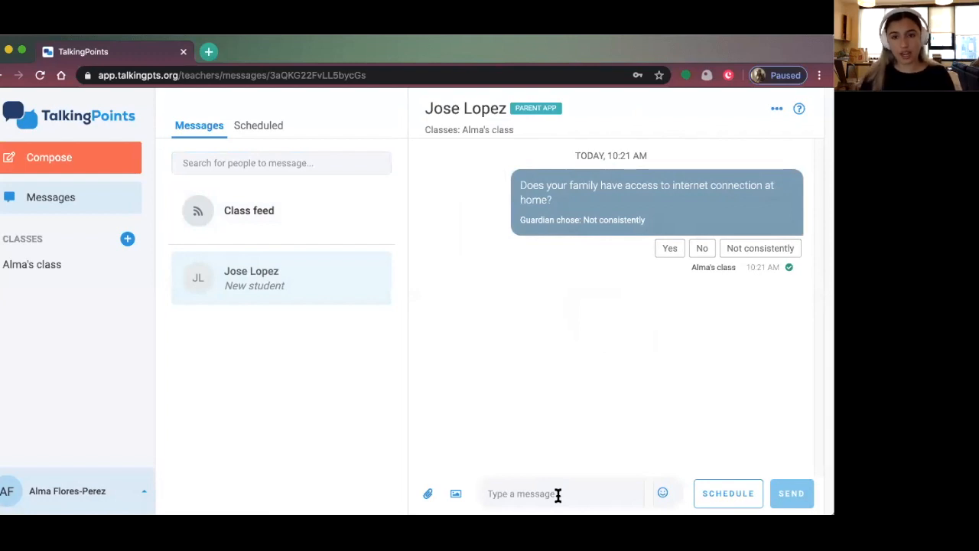
pyautogui.write('Thank yo')
pyautogui.press('BackSpace')
pyautogui.press('BackSpace')
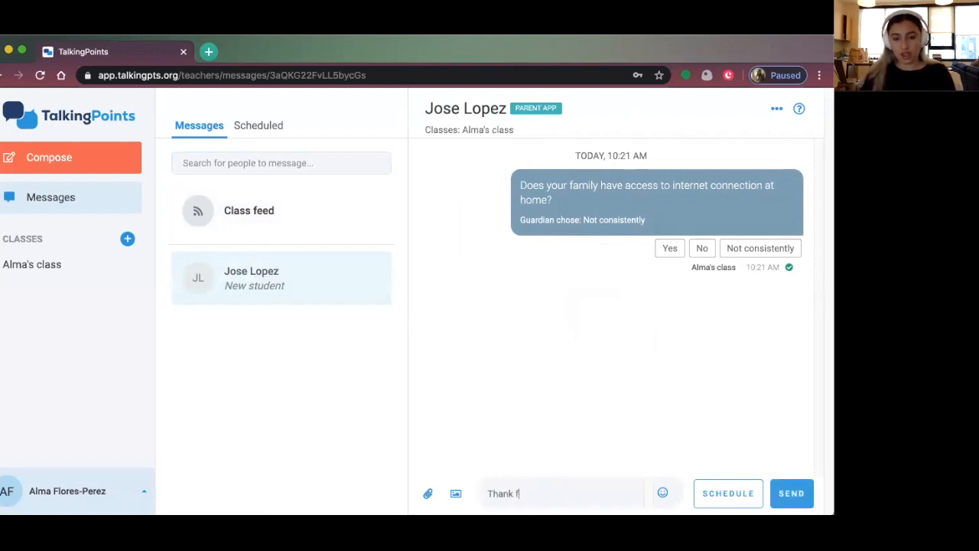
pyautogui.write('s for ans')
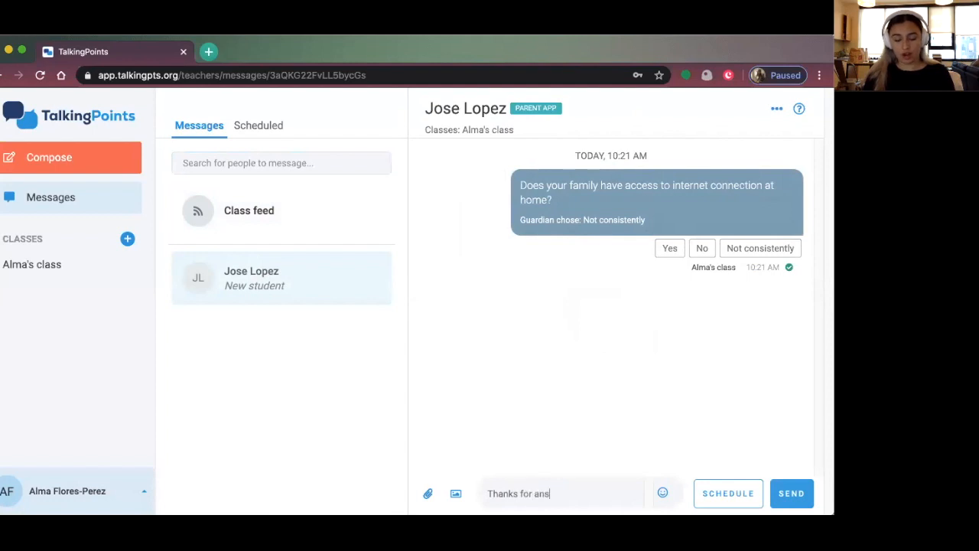
pyautogui.write('wering the poll')
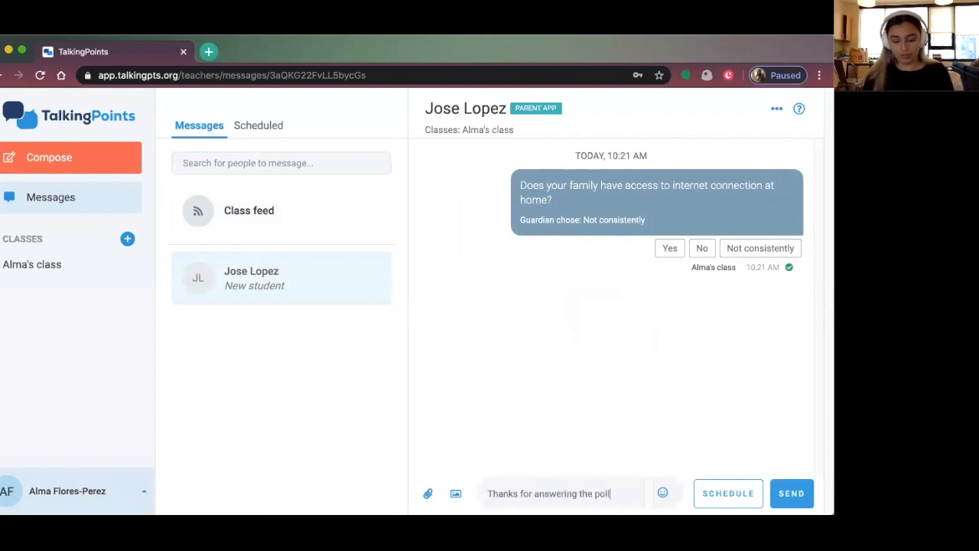
pyautogui.write('! Pl')
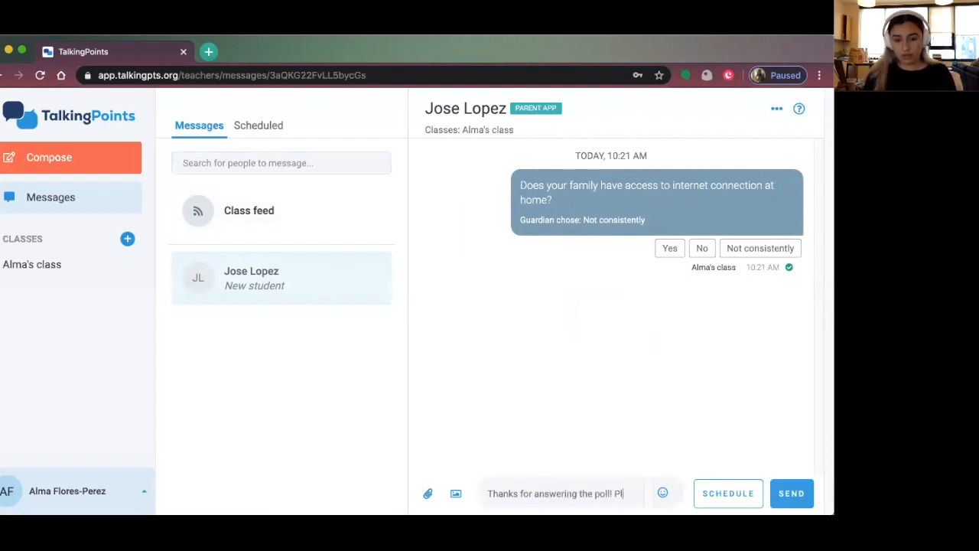
pyautogui.write('ease let me know ')
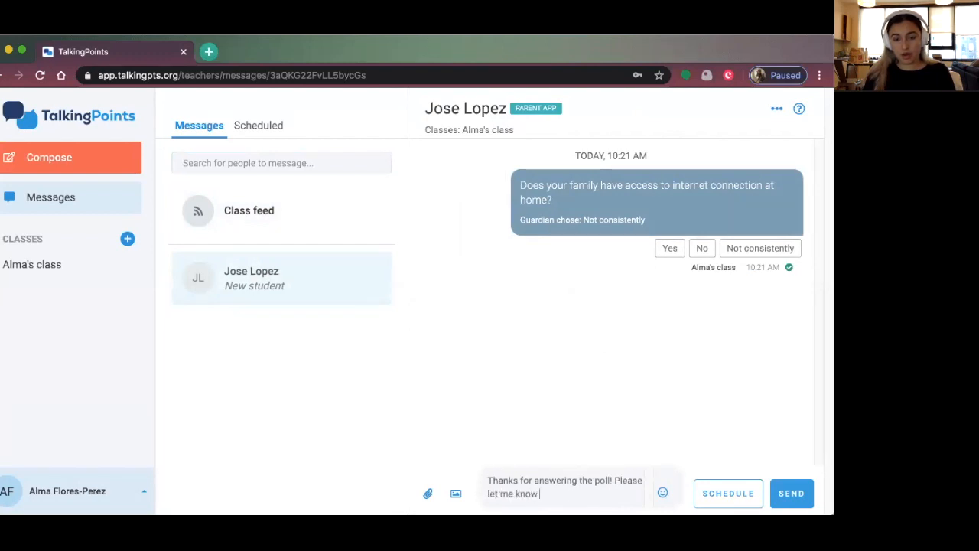
pyautogui.write('if there is anything I can help with')
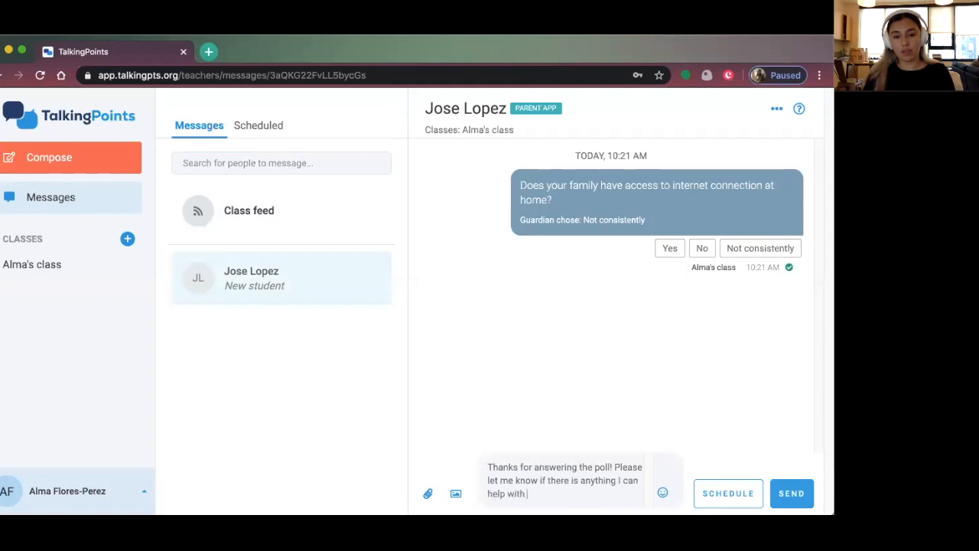
pyautogui.write(' to ensure that your')
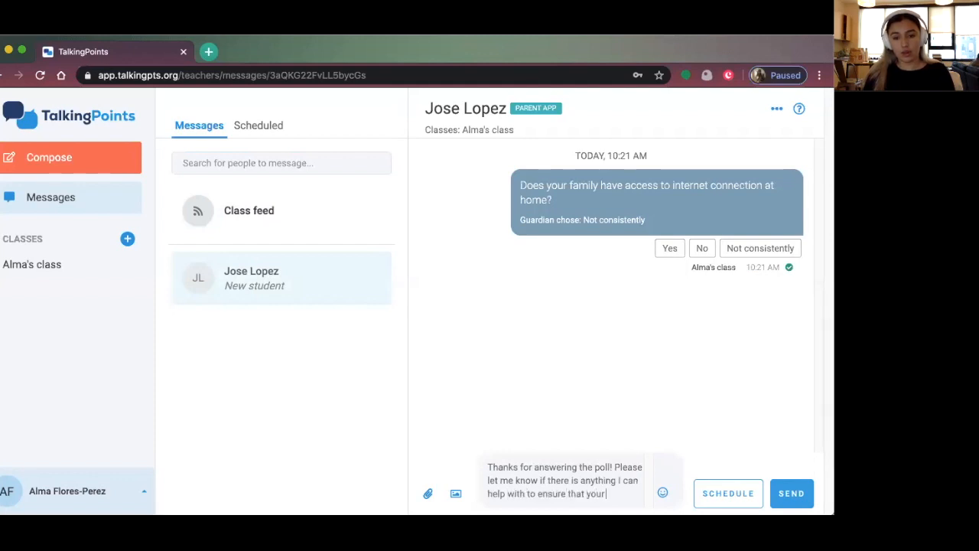
pyautogui.write(' child is able to co')
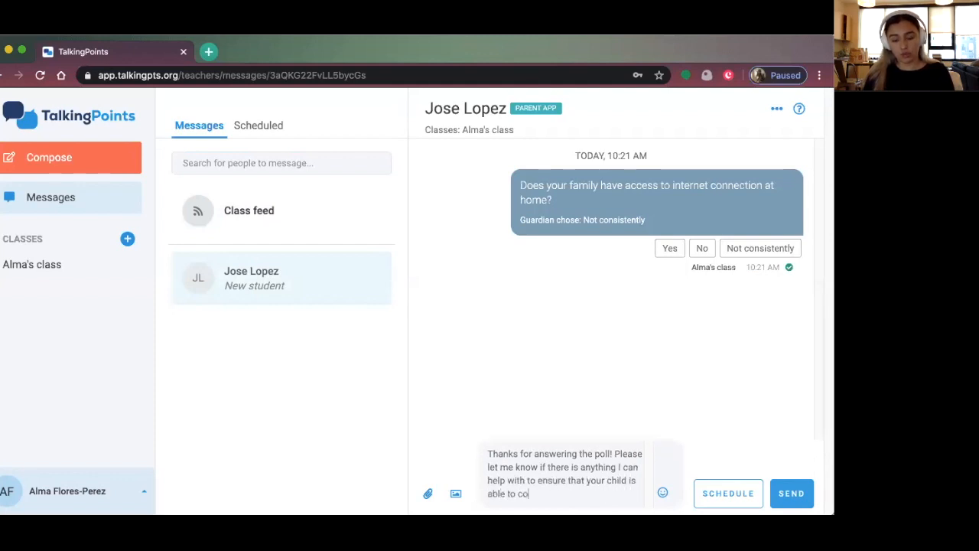
pyautogui.write('mplete their ')
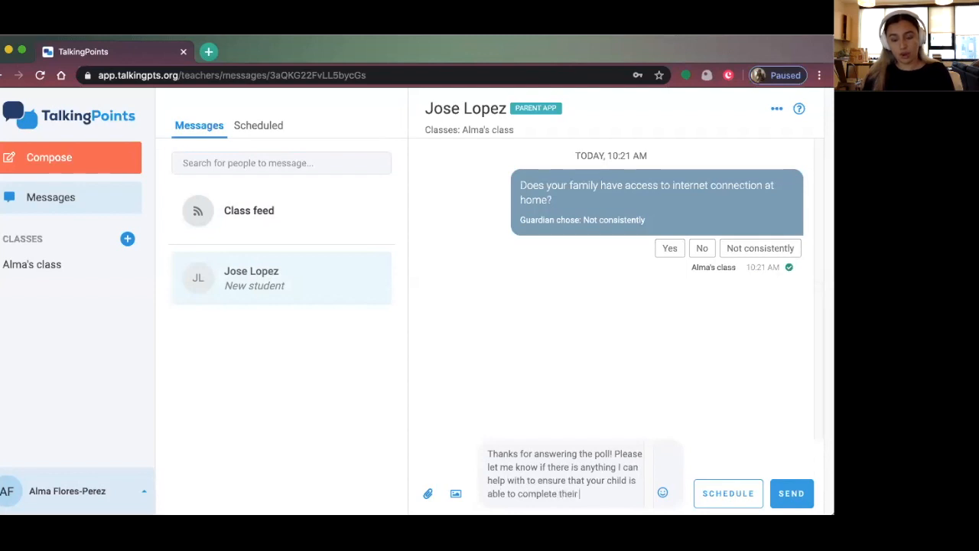
pyautogui.write('work packets')
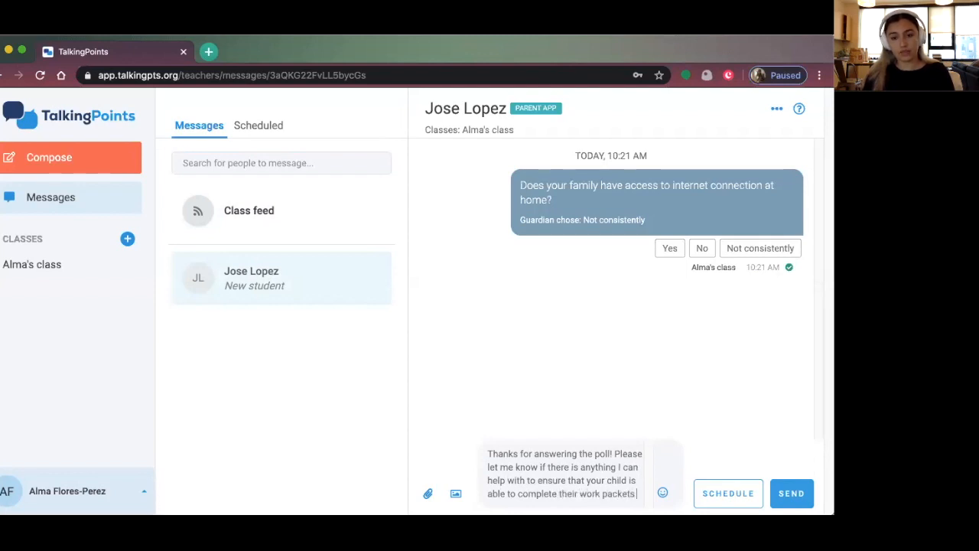
pyautogui.write(' despite their lack on')
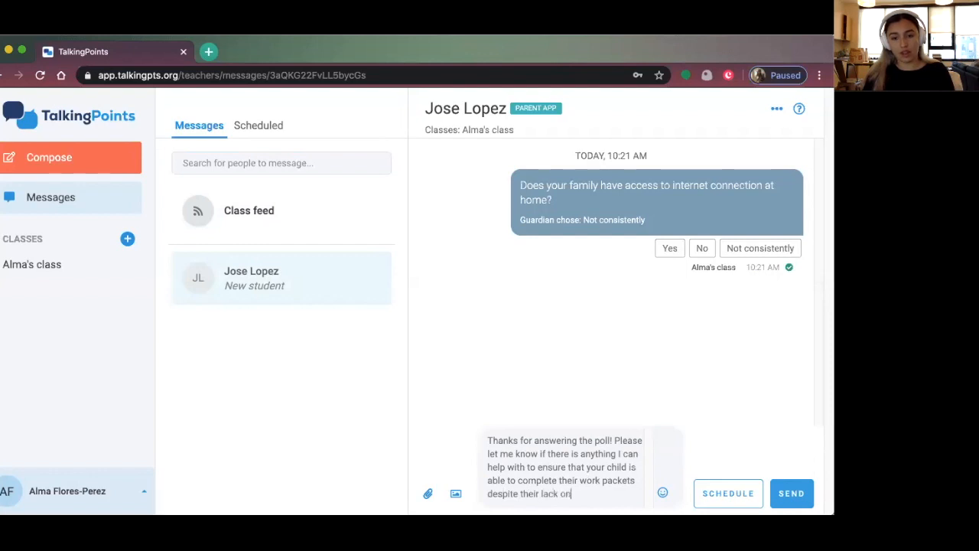
pyautogui.press('BackSpace')
pyautogui.write('f interne')
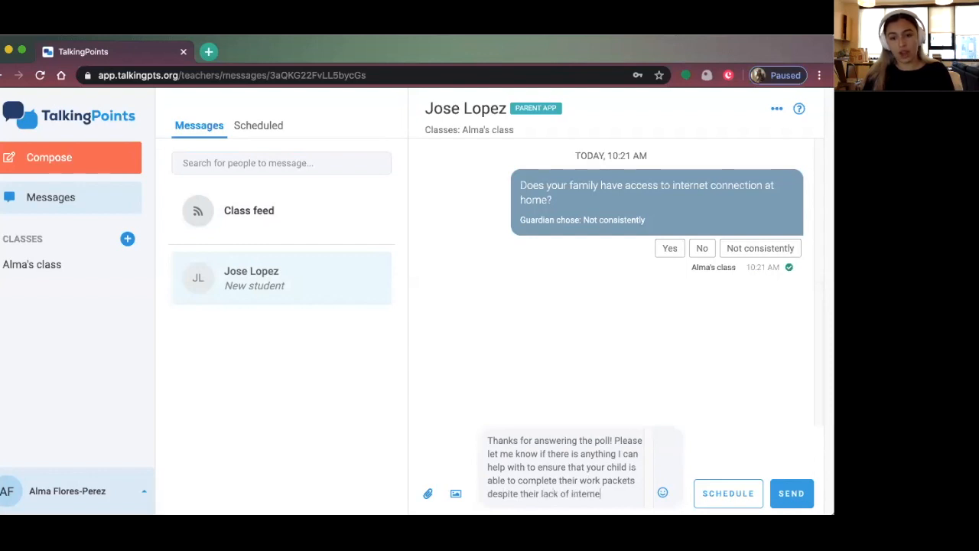
pyautogui.write('t connection.')
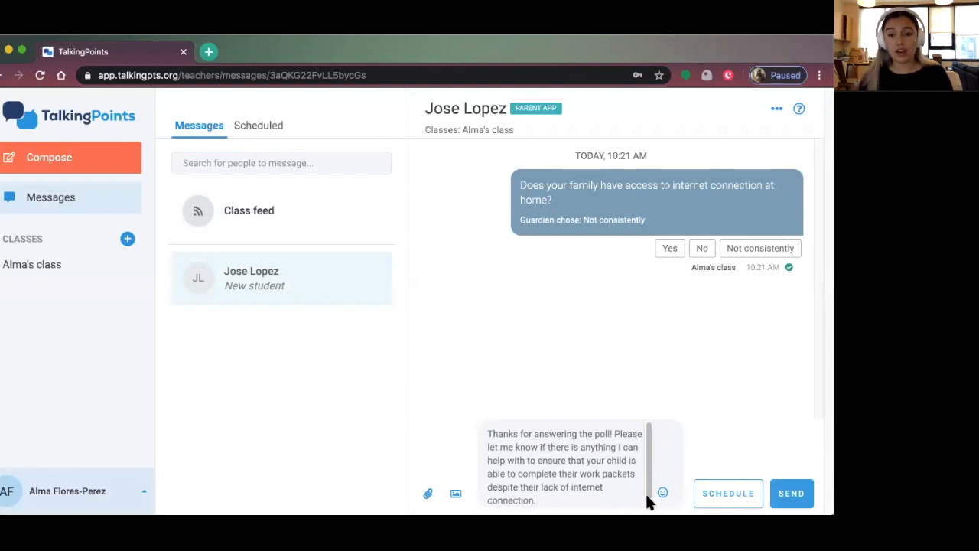
# Send the thank-you reply and toggle Spanish translations, leaving the guardian's reply translated
pyautogui.click(791, 493)
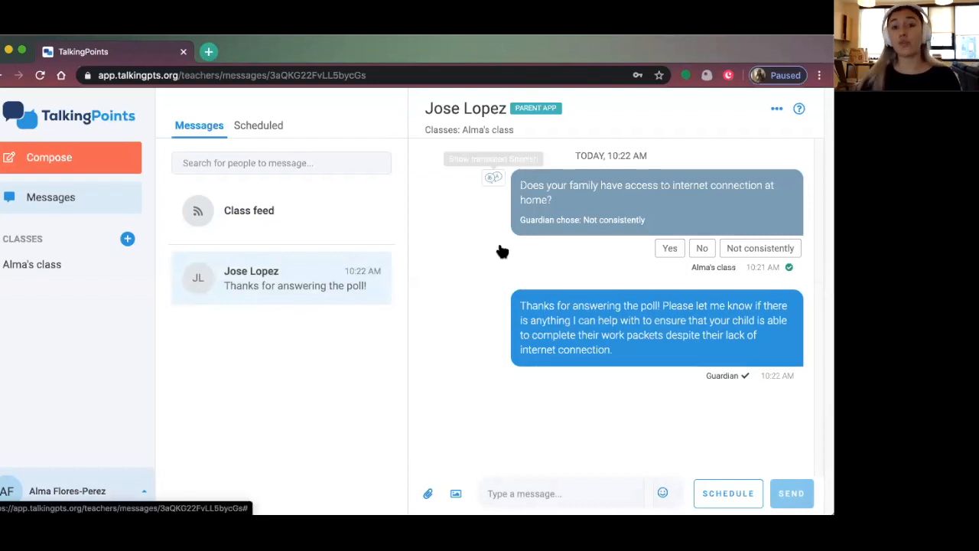
pyautogui.click(494, 180)
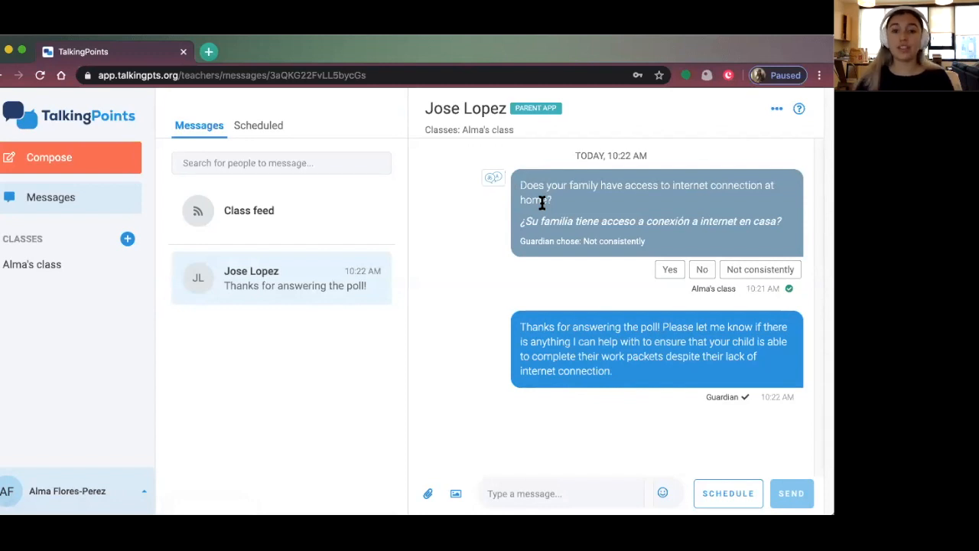
pyautogui.click(496, 321)
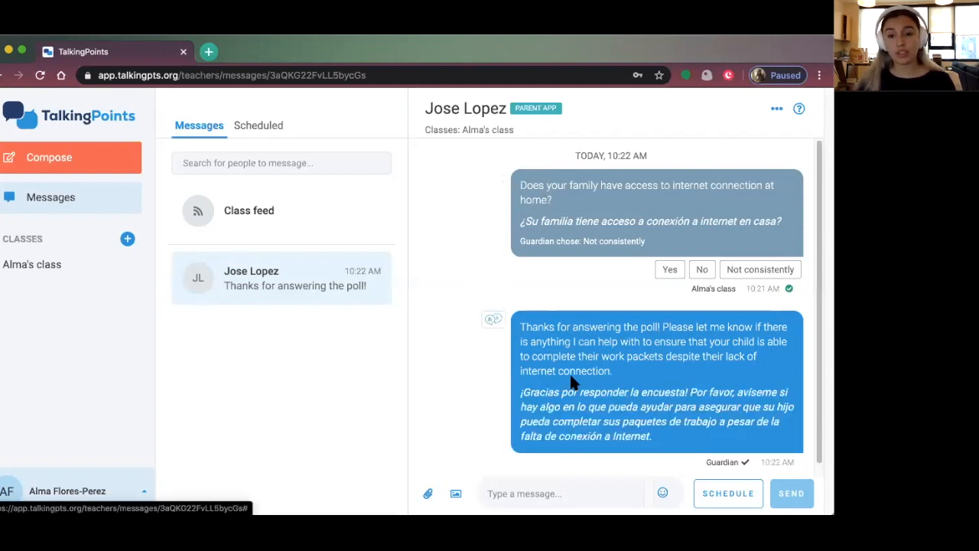
pyautogui.click(634, 382)
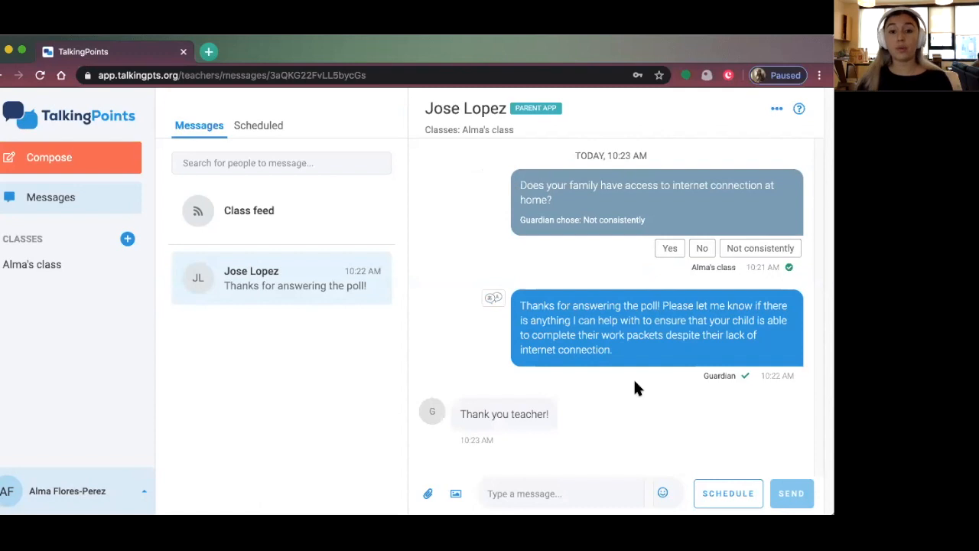
pyautogui.click(574, 407)
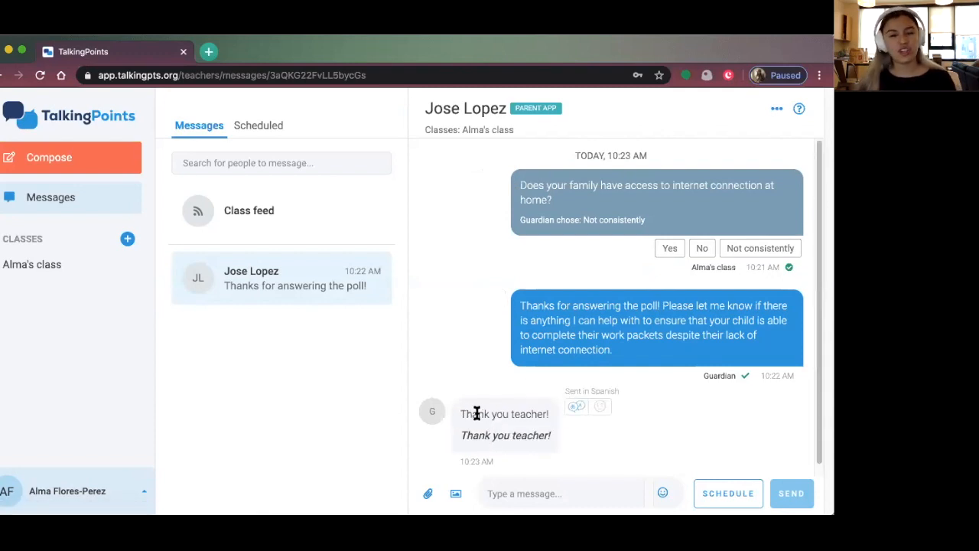
pyautogui.click(572, 410)
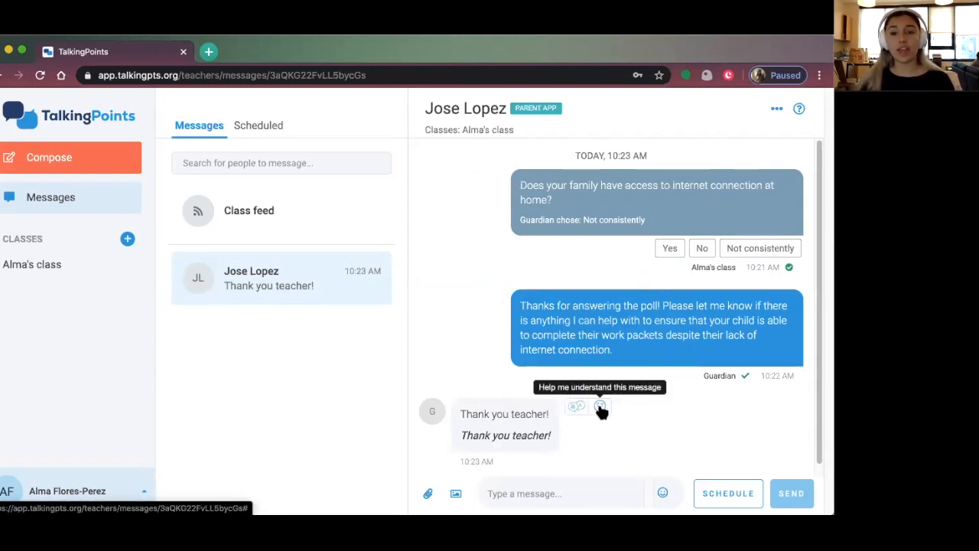
pyautogui.click(601, 407)
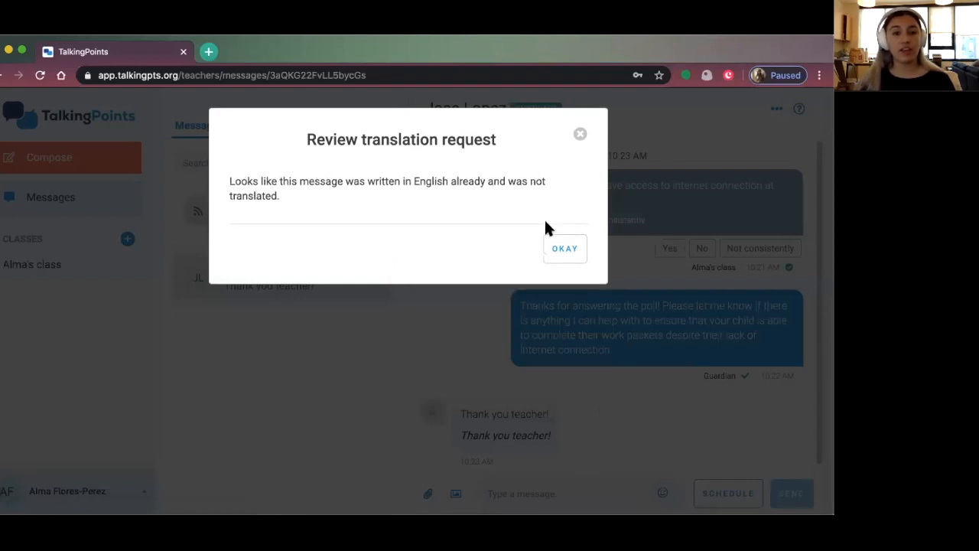
pyautogui.click(562, 249)
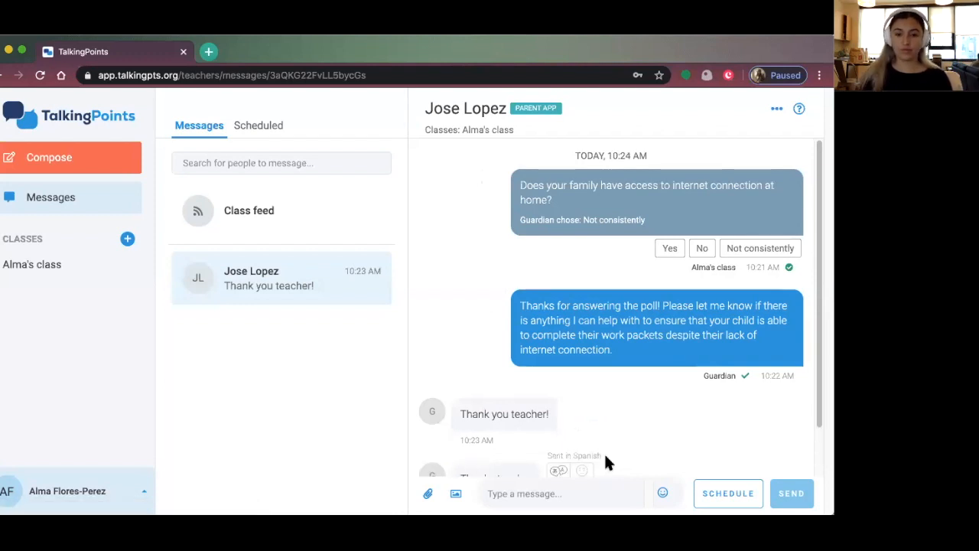
# Request a human translation review of the guardian's 'Thanks teacher' message and close the confirmation
pyautogui.click(557, 415)
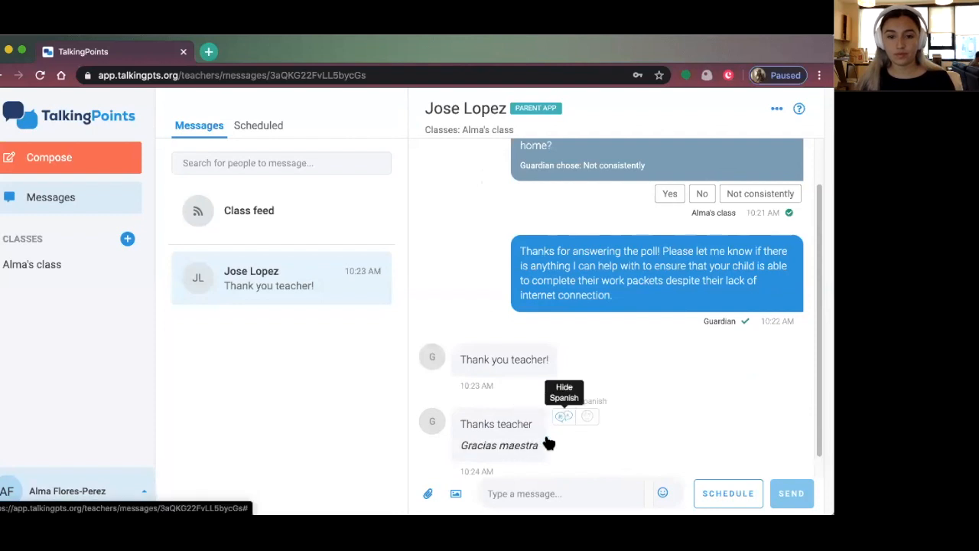
pyautogui.click(583, 417)
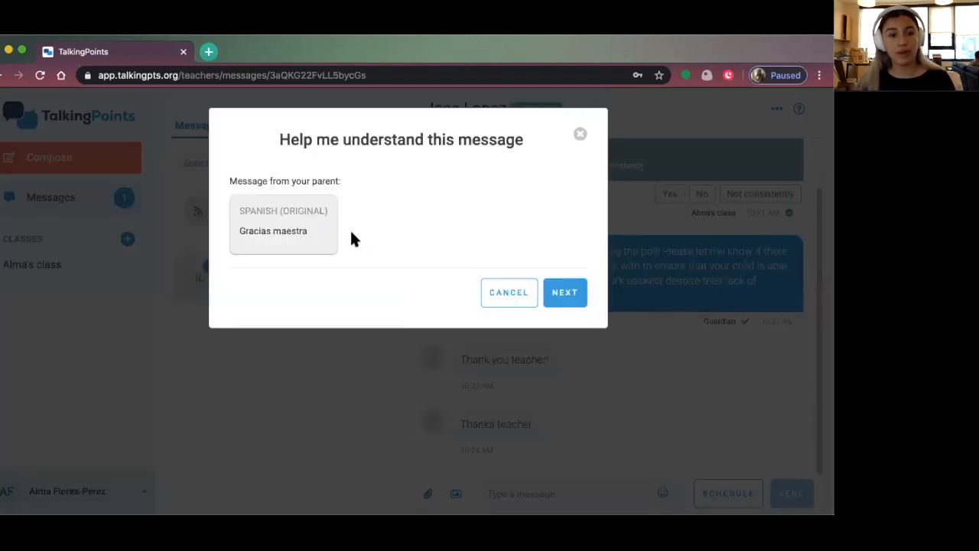
pyautogui.click(566, 288)
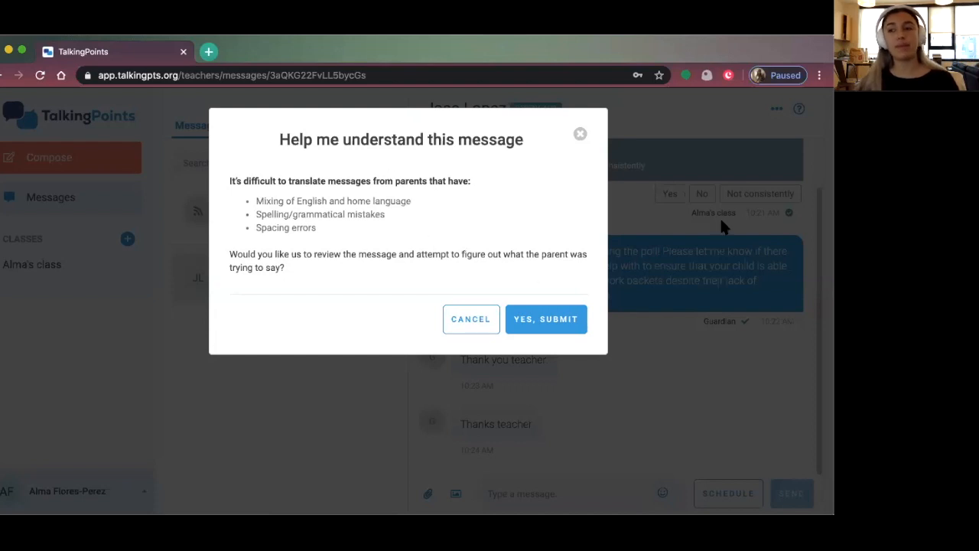
pyautogui.click(556, 323)
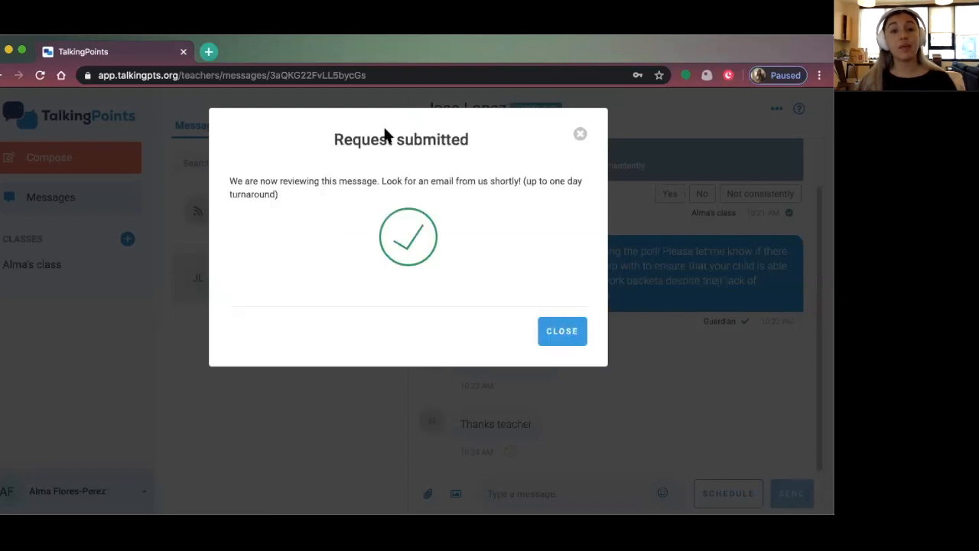
pyautogui.click(561, 331)
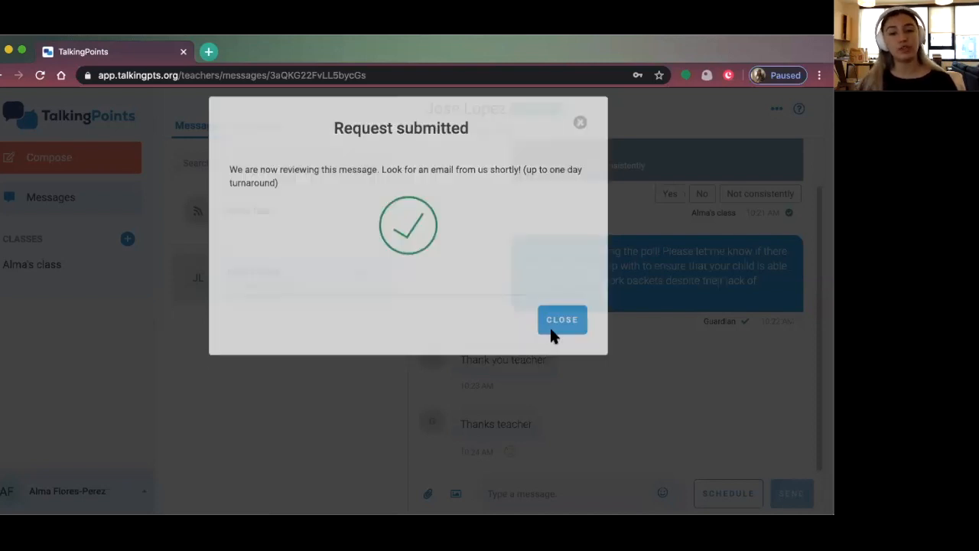
pyautogui.moveTo(509, 453)
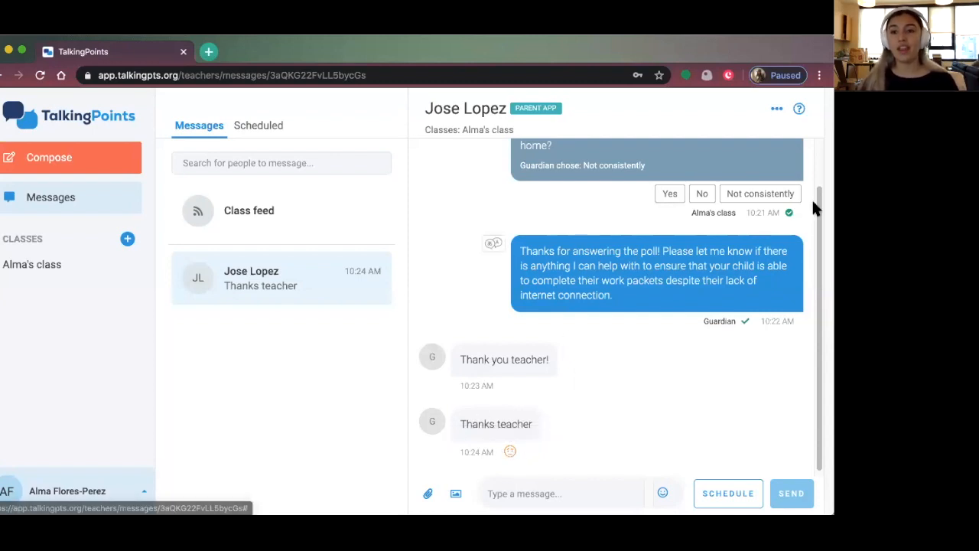
pyautogui.scroll(1, 562, 240)
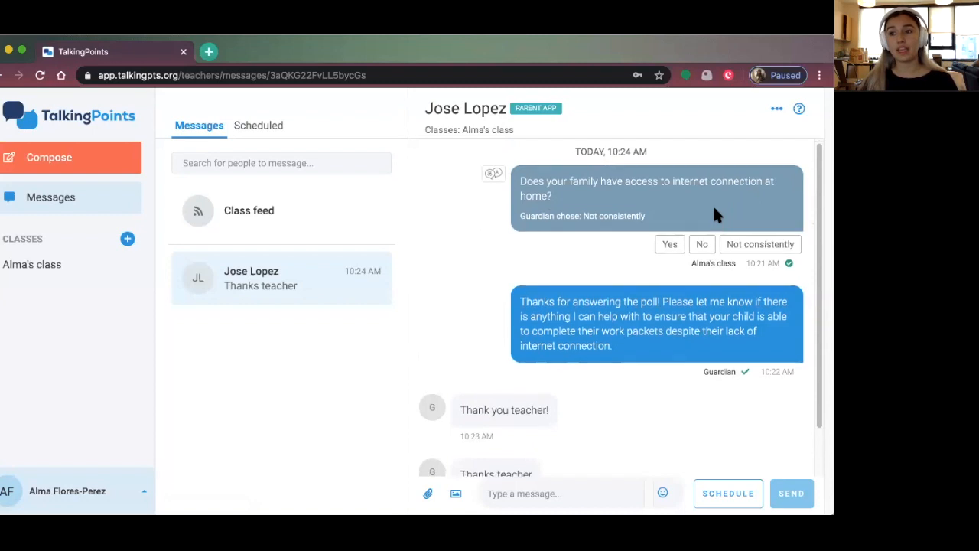
pyautogui.scroll(-1, 713, 204)
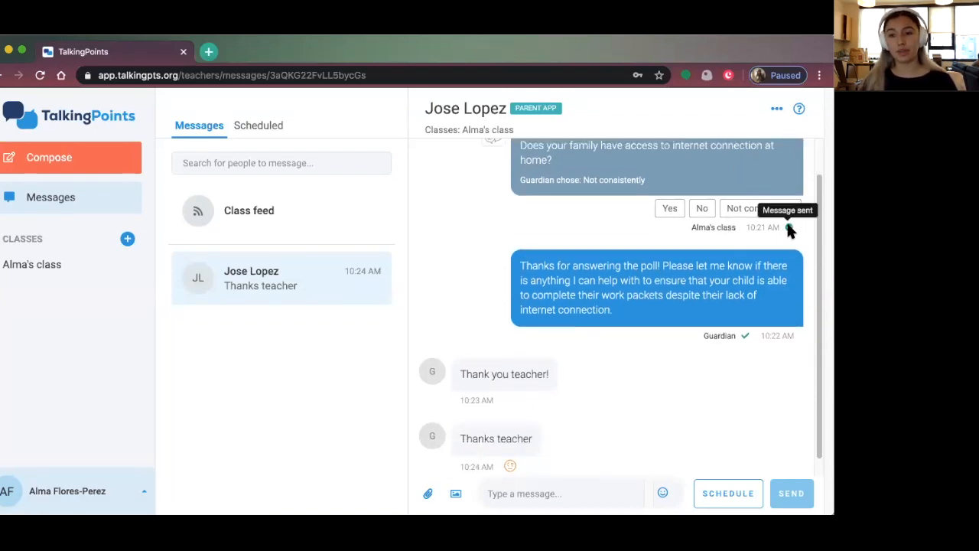
pyautogui.scroll(-1, 536, 279)
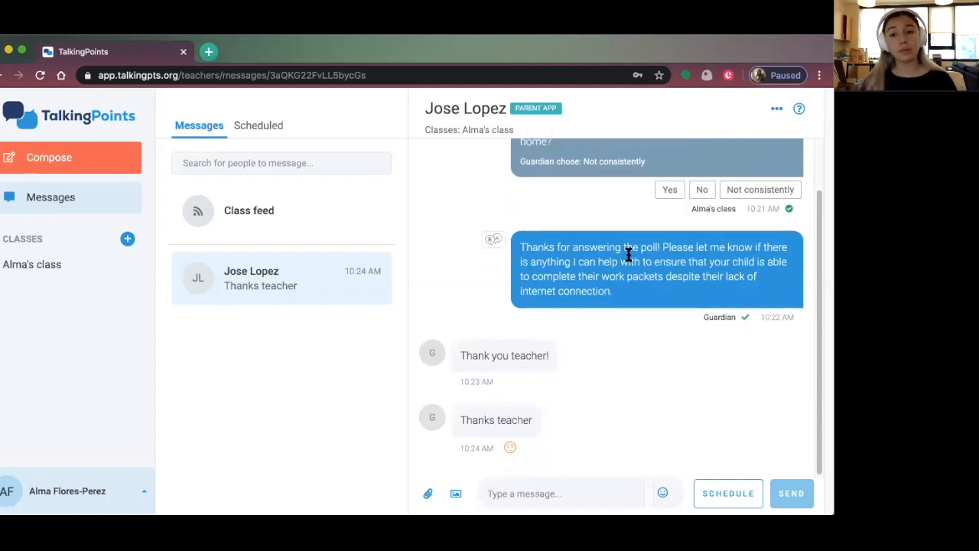
pyautogui.moveTo(748, 320)
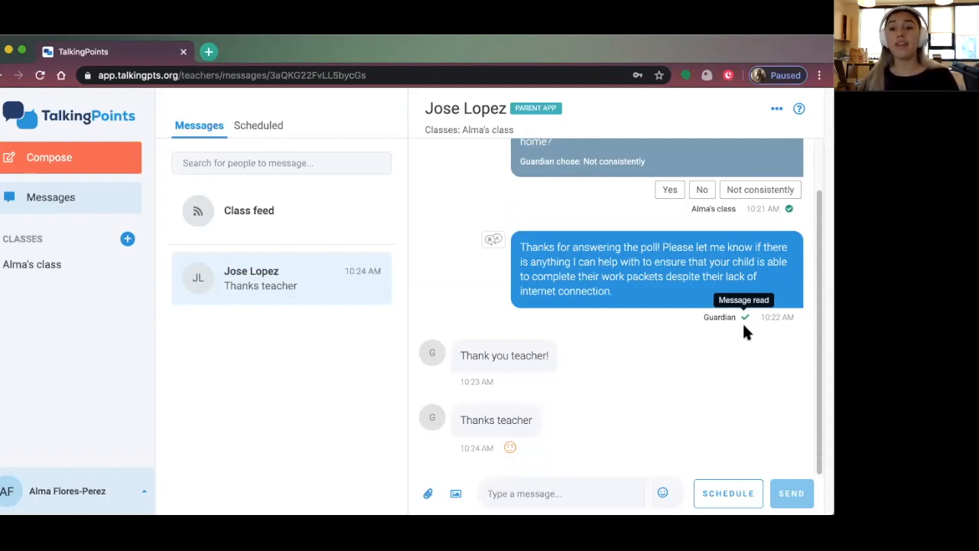
pyautogui.moveTo(741, 345)
pyautogui.scroll(-1, 737, 341)
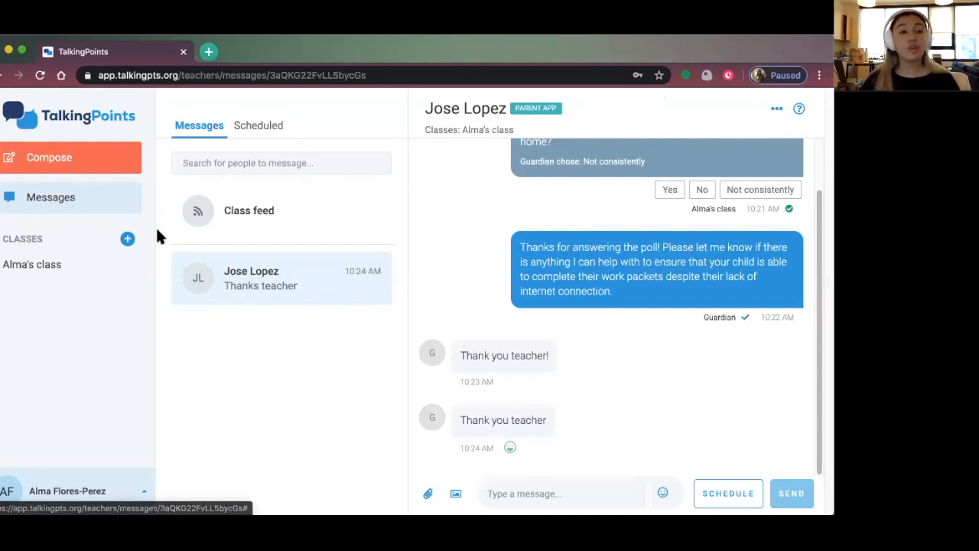
# Review the guardian thread's poll reply and thank-you messages, opening and then closing the conversation options
pyautogui.click(775, 111)
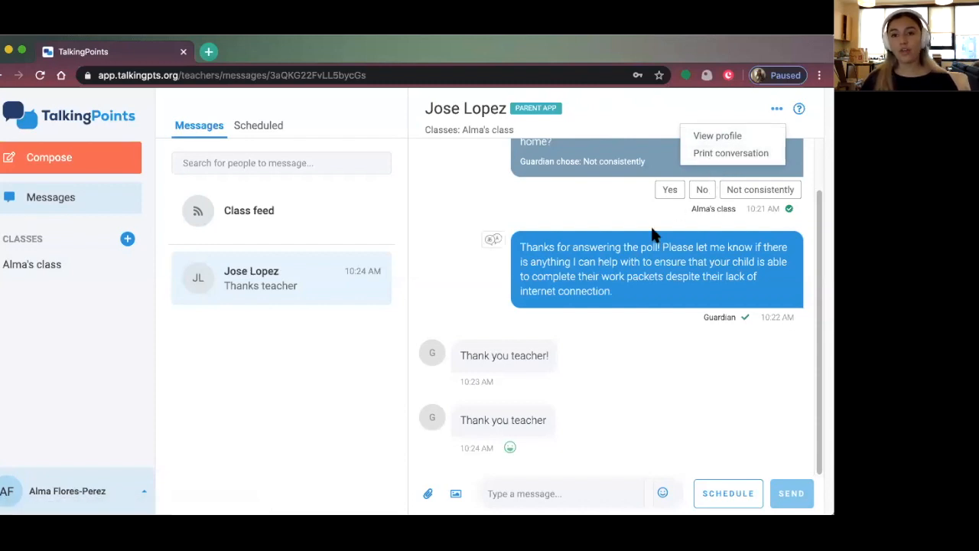
pyautogui.scroll(2, 652, 235)
pyautogui.scroll(-2, 652, 235)
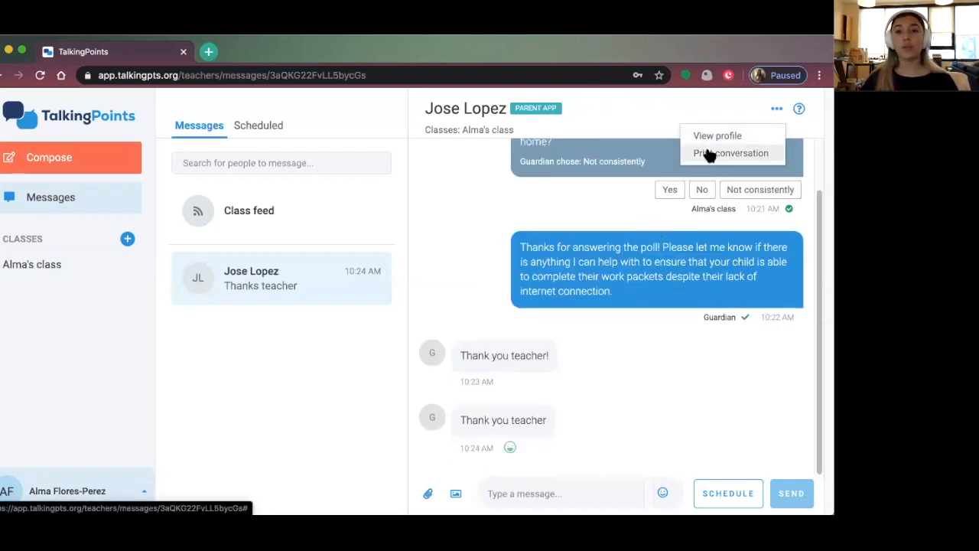
pyautogui.click(777, 108)
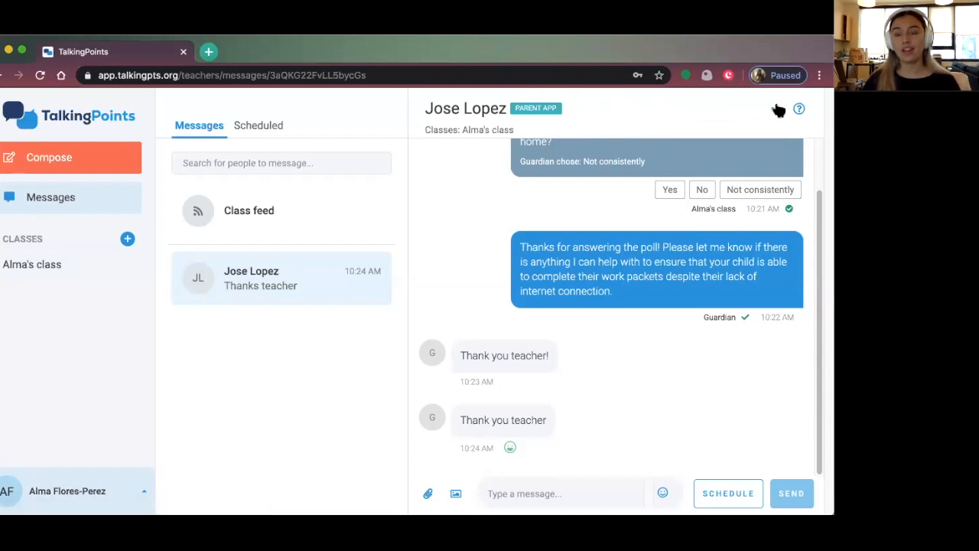
# Open the existing class roster and bring up the student's record
pyautogui.click(46, 262)
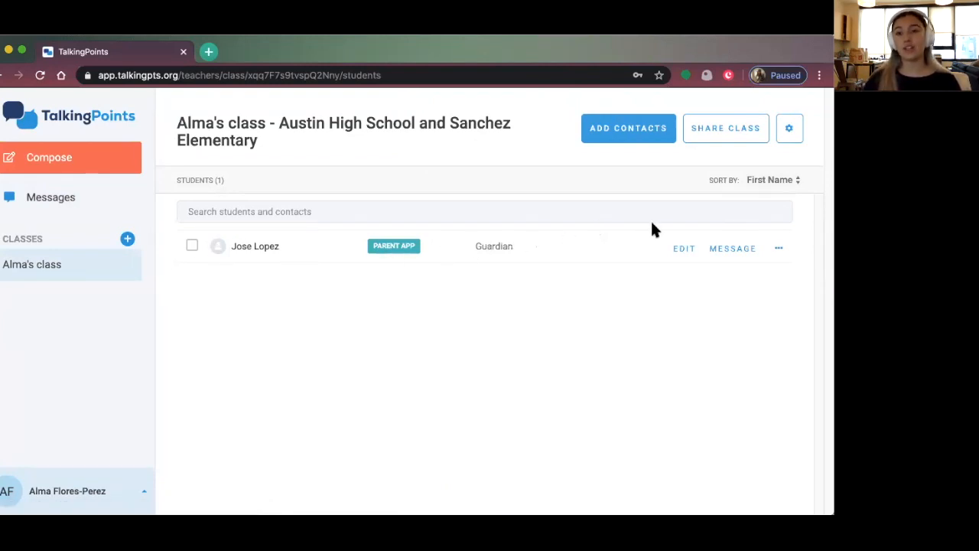
pyautogui.click(683, 248)
pyautogui.scroll(-1, 560, 234)
pyautogui.scroll(1, 559, 234)
# Enter edit mode on the student form, then cancel so the first name and gender stay unchanged
pyautogui.click(784, 155)
pyautogui.click(350, 155)
pyautogui.click(479, 218)
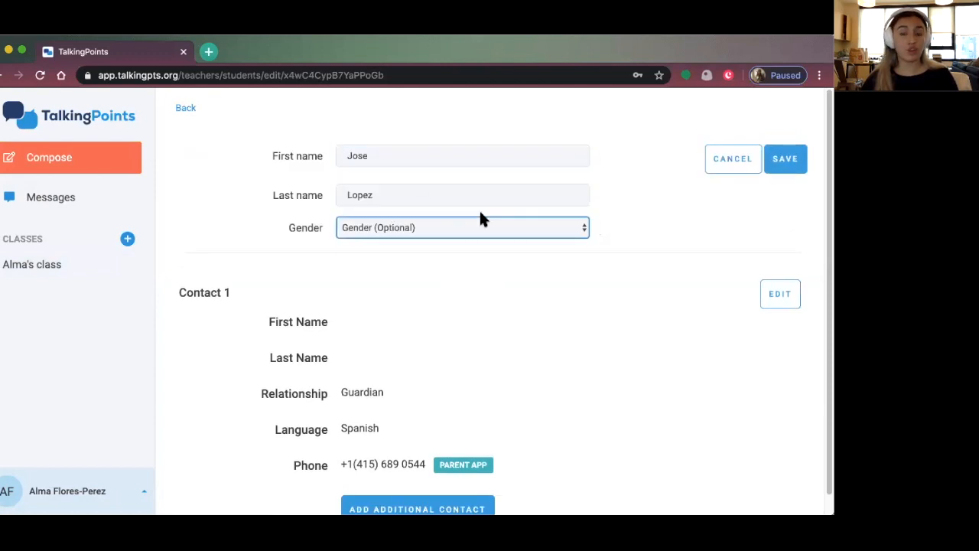
pyautogui.click(740, 161)
pyautogui.scroll(-1, 224, 348)
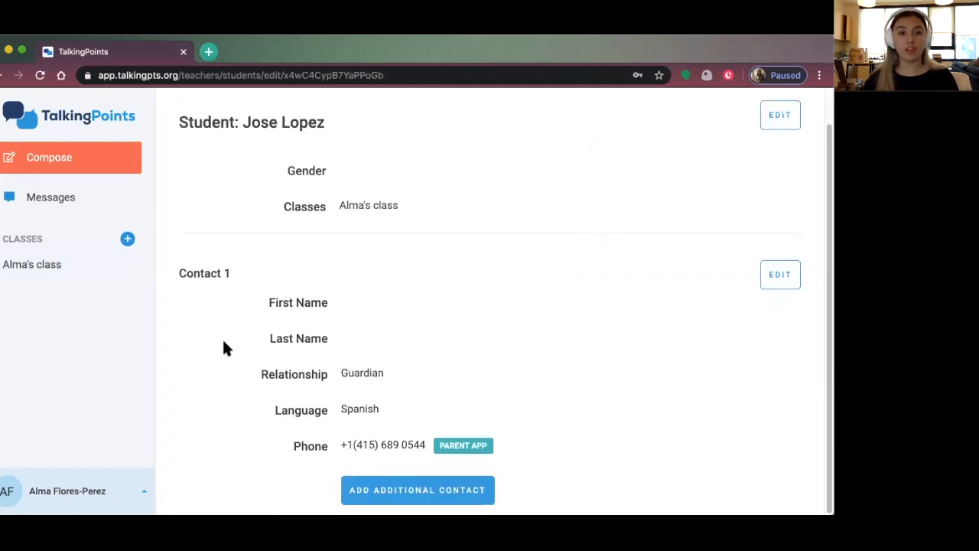
# Open the first contact's details, then start an additional contact for the student
pyautogui.click(778, 275)
pyautogui.click(481, 346)
pyautogui.click(405, 432)
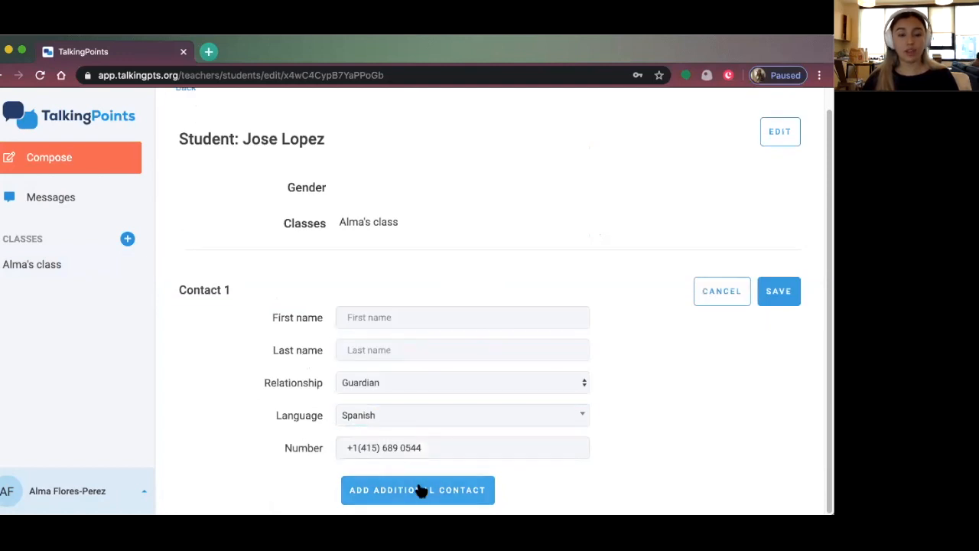
pyautogui.click(393, 495)
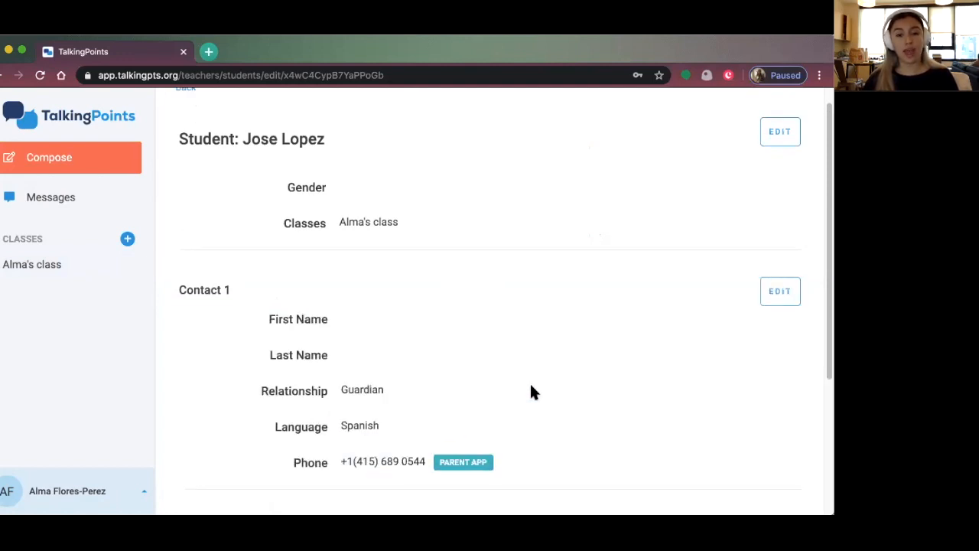
# Save a Spanish-speaking Grandfather contact with a landline phone number, then return to the roster
pyautogui.click(412, 411)
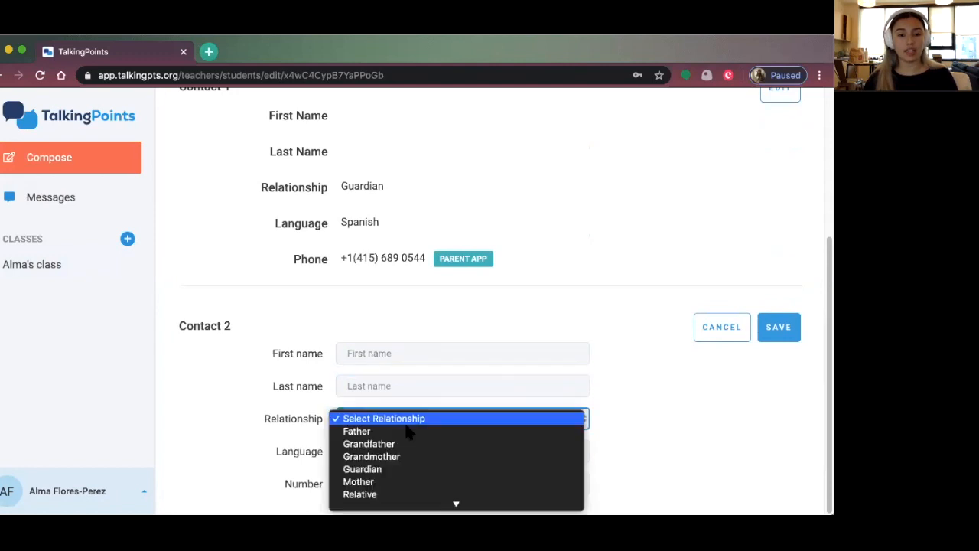
pyautogui.click(585, 394)
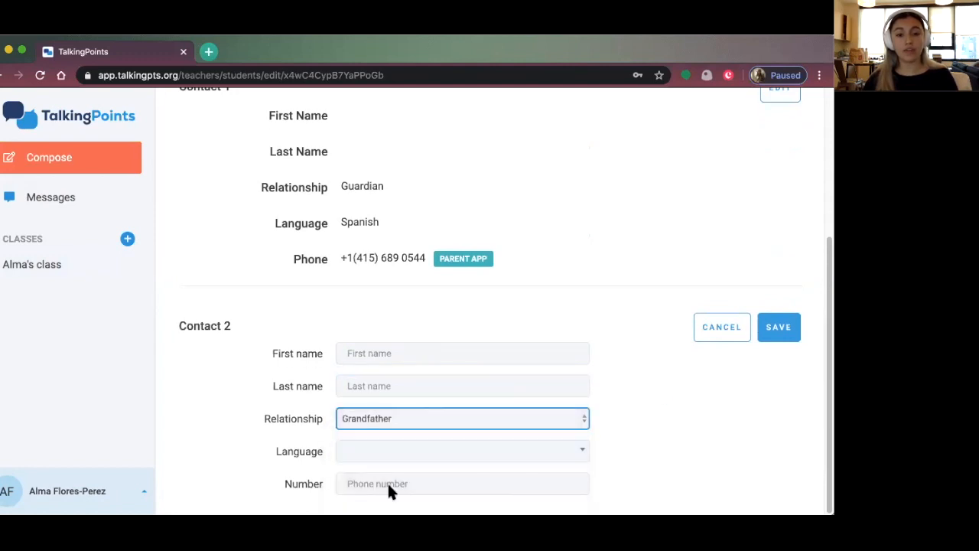
pyautogui.scroll(1, 388, 490)
pyautogui.click(400, 459)
pyautogui.click(386, 346)
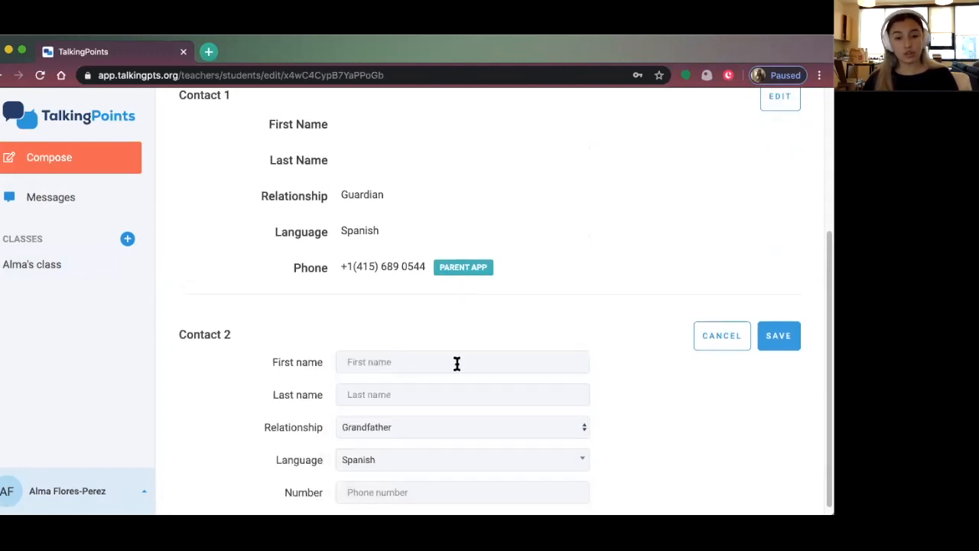
pyautogui.click(410, 490)
pyautogui.scroll(-1, 614, 348)
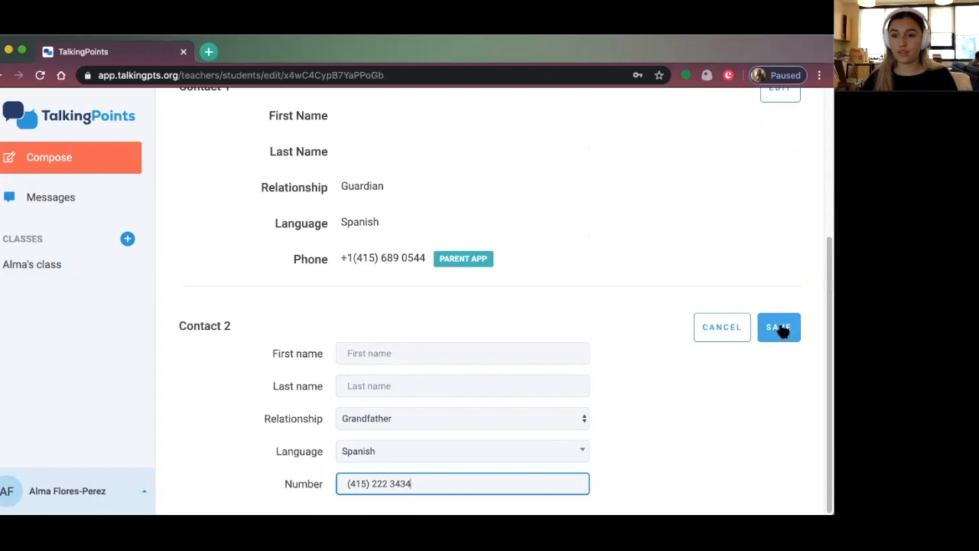
pyautogui.click(780, 329)
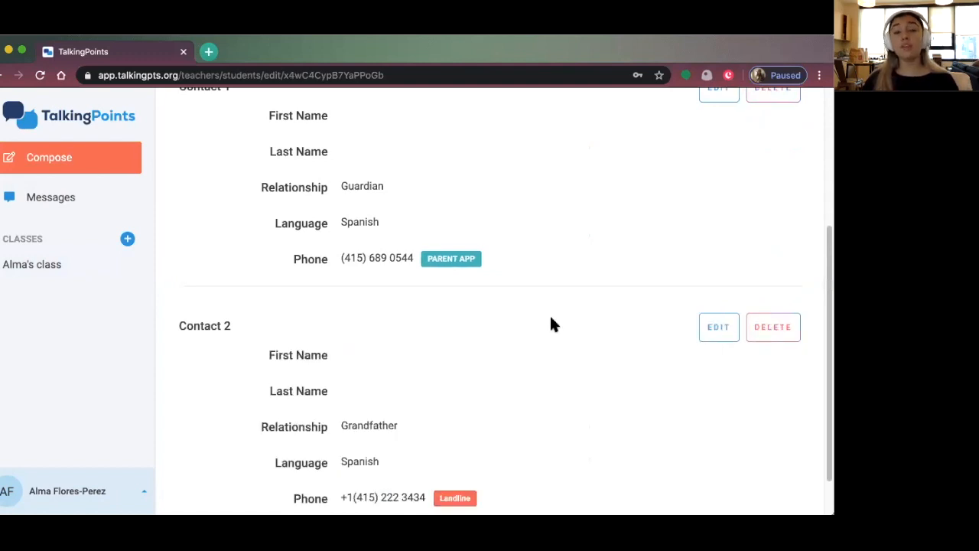
pyautogui.scroll(3, 550, 318)
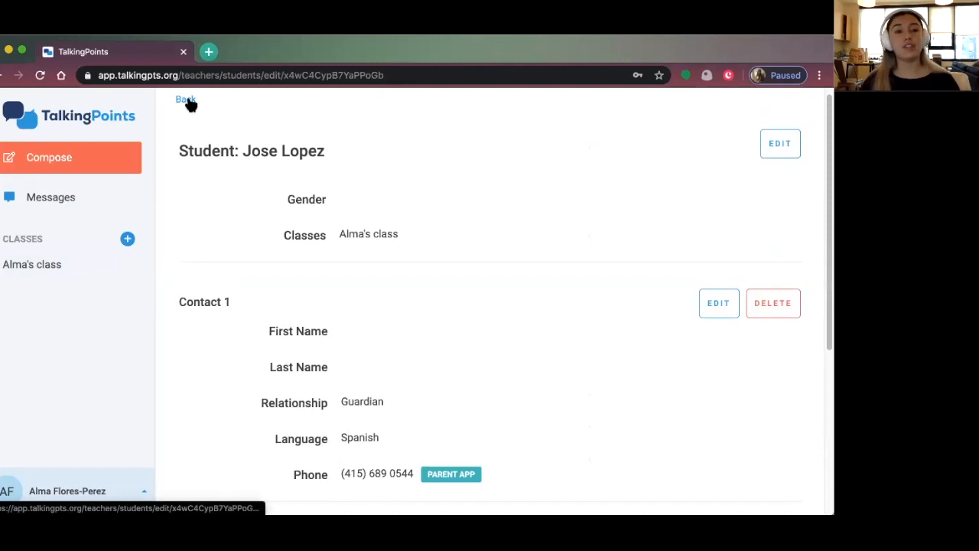
pyautogui.click(187, 100)
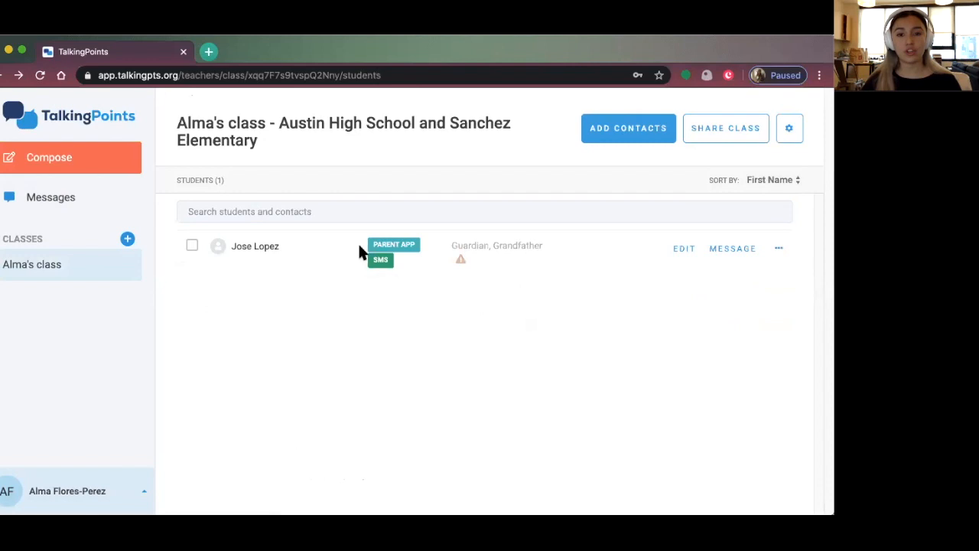
pyautogui.click(685, 249)
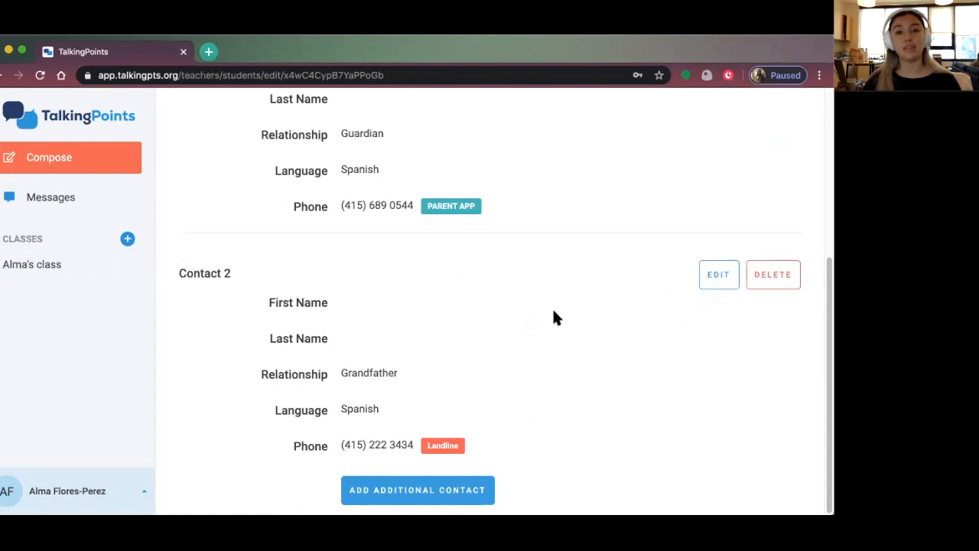
pyautogui.scroll(5, 459, 306)
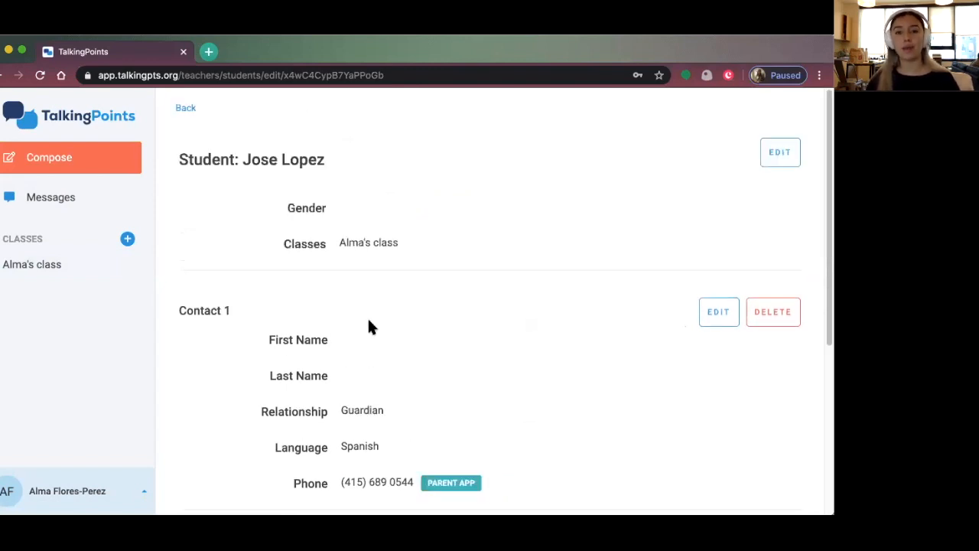
pyautogui.click(49, 275)
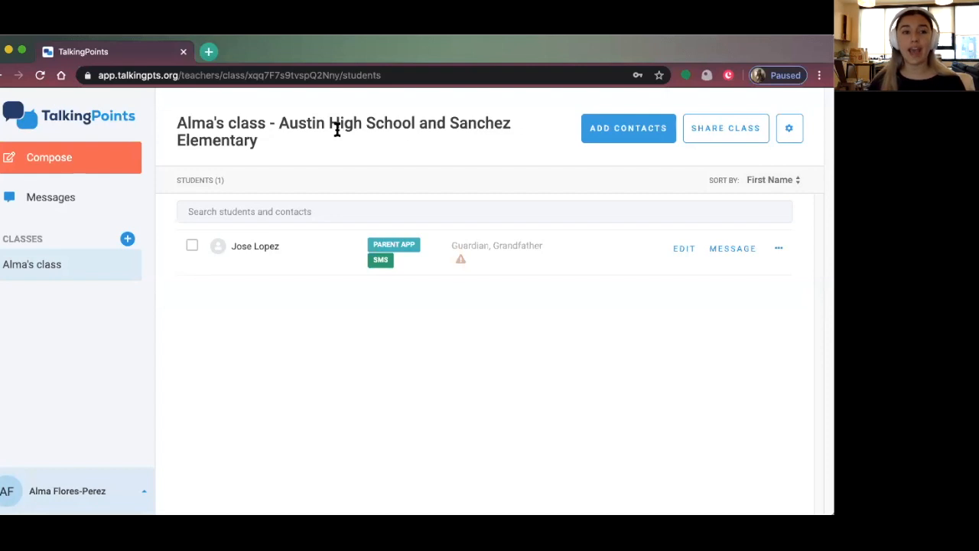
# Create the 'Lunch group!' class and view its empty roster page
pyautogui.click(128, 239)
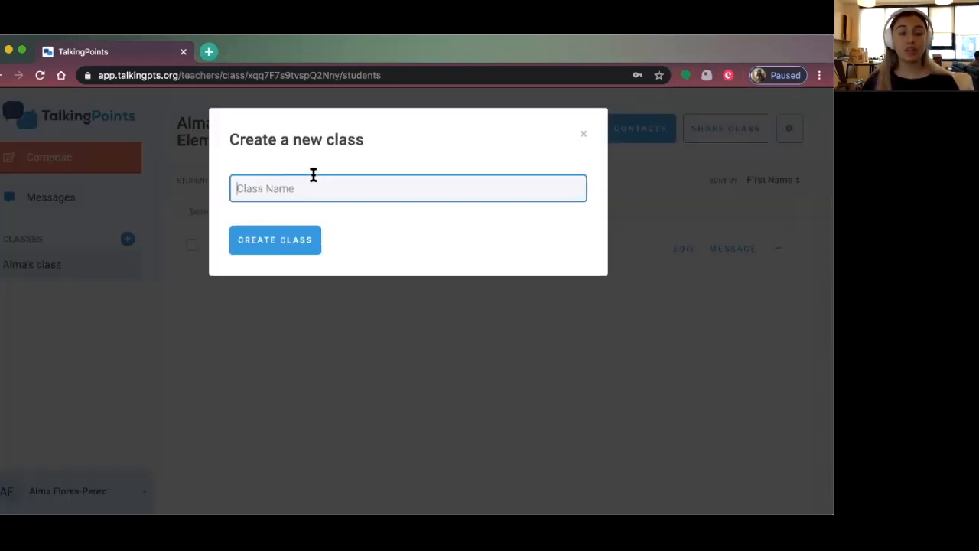
pyautogui.write('Lunch group!')
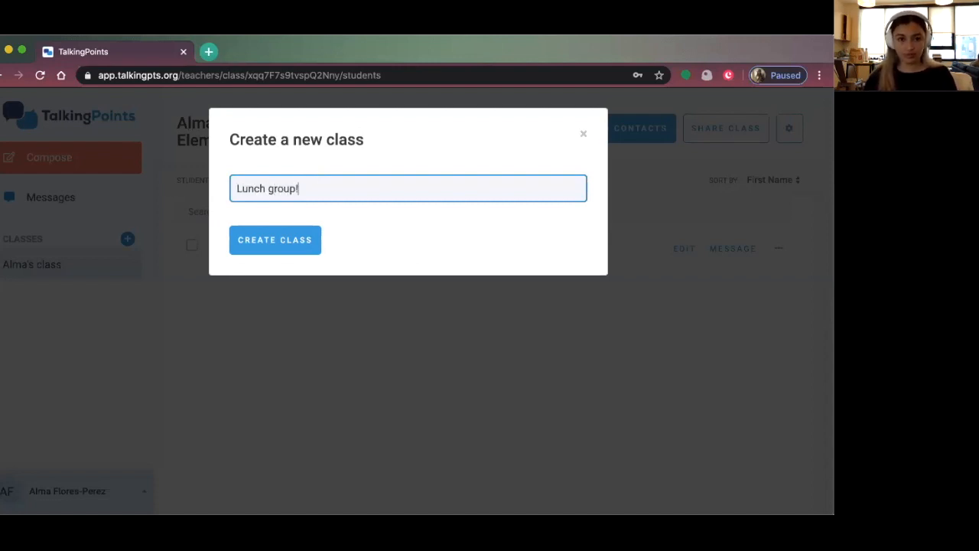
pyautogui.click(319, 247)
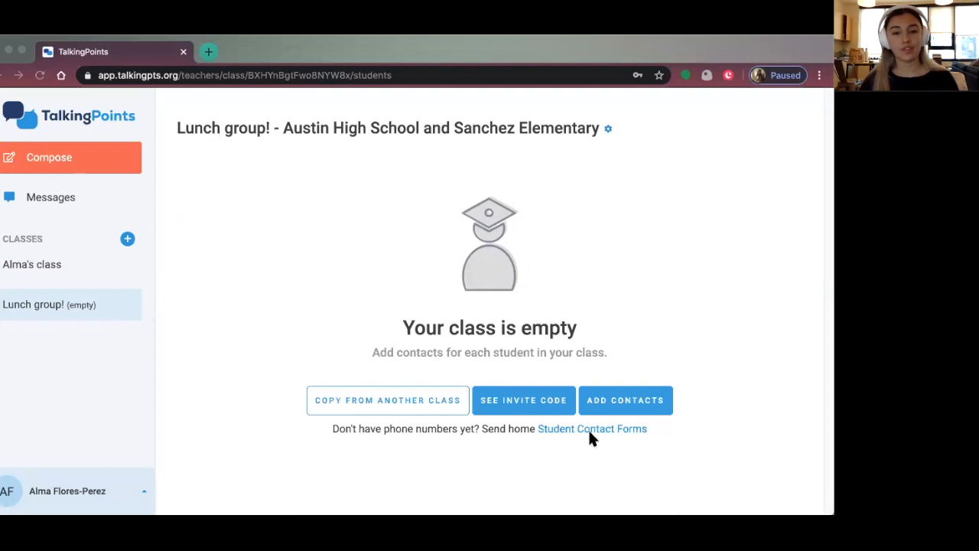
pyautogui.click(305, 242)
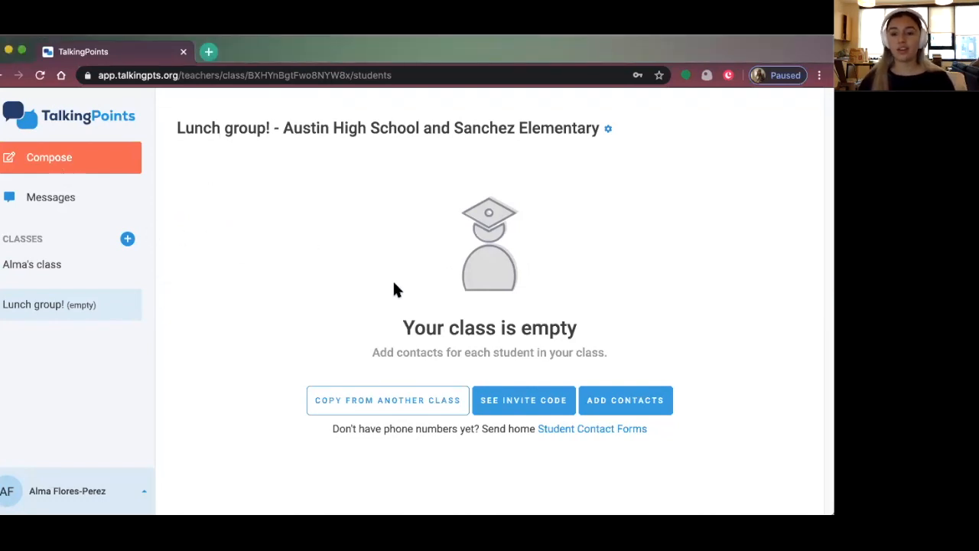
pyautogui.click(803, 337)
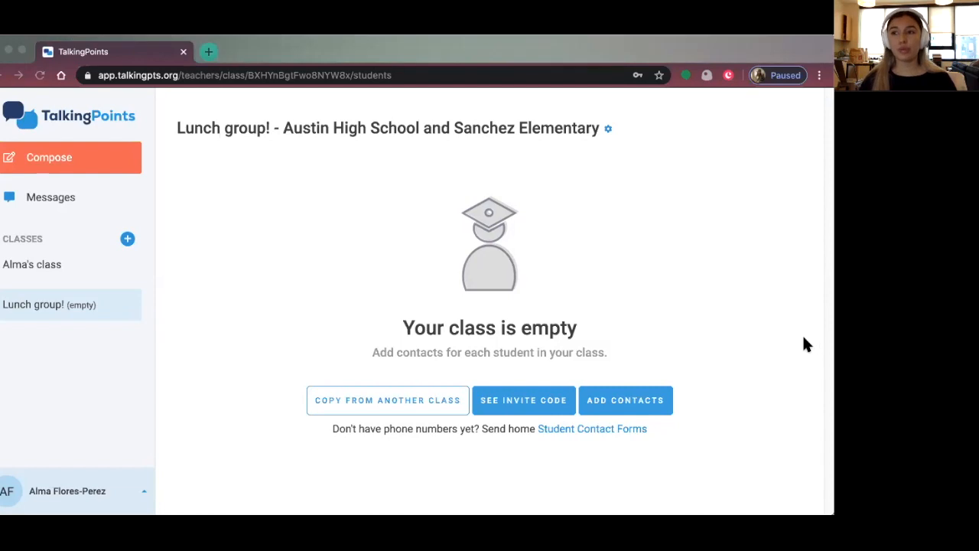
pyautogui.click(268, 124)
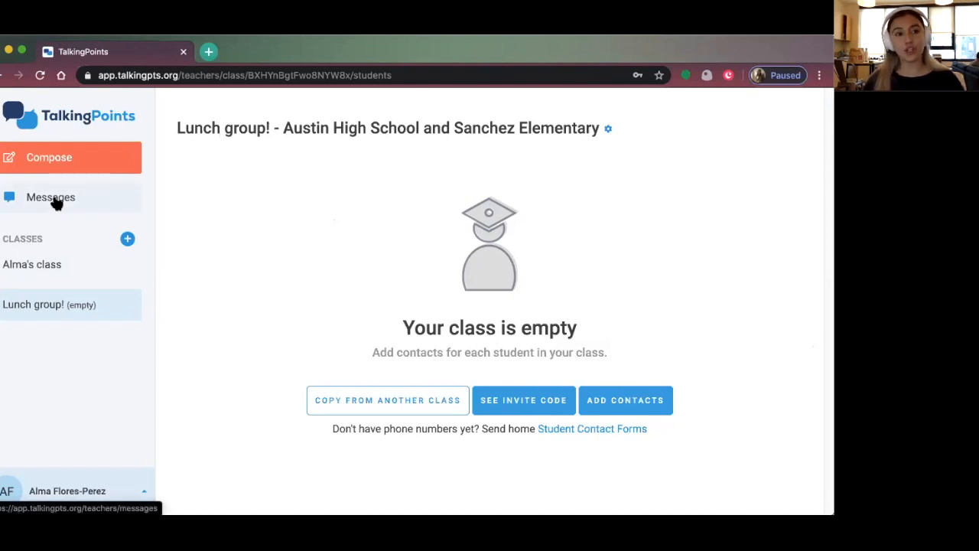
# Switch back to Lunch group! and open its Add contacts form
pyautogui.click(30, 264)
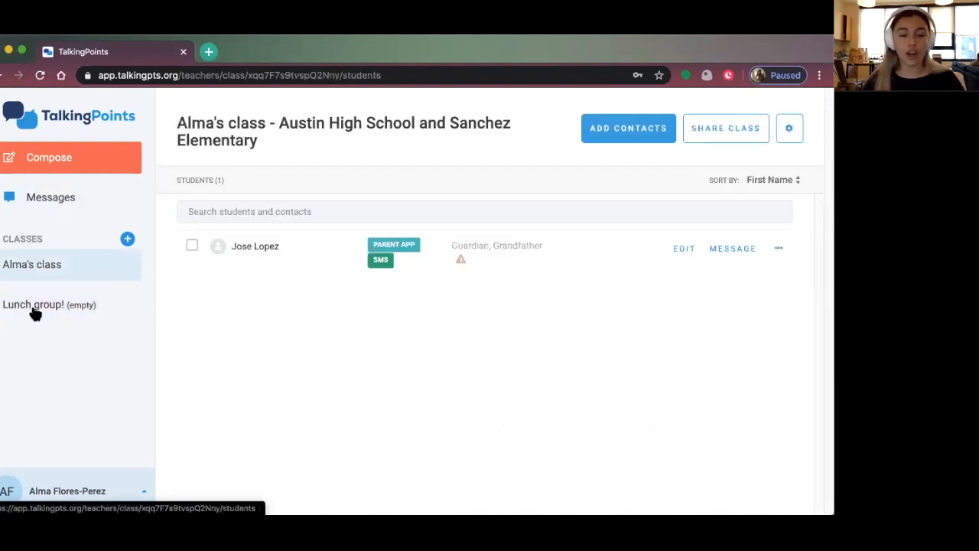
pyautogui.click(33, 307)
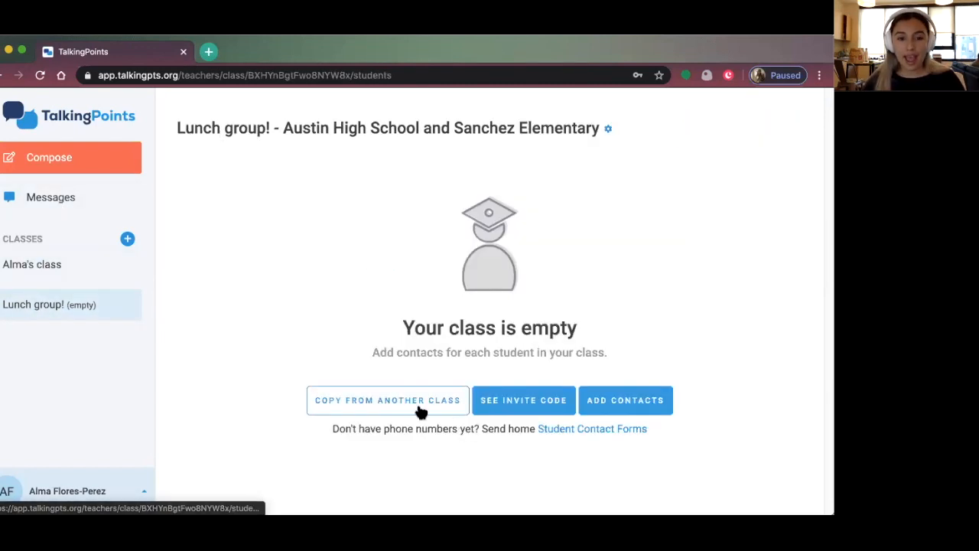
pyautogui.click(611, 402)
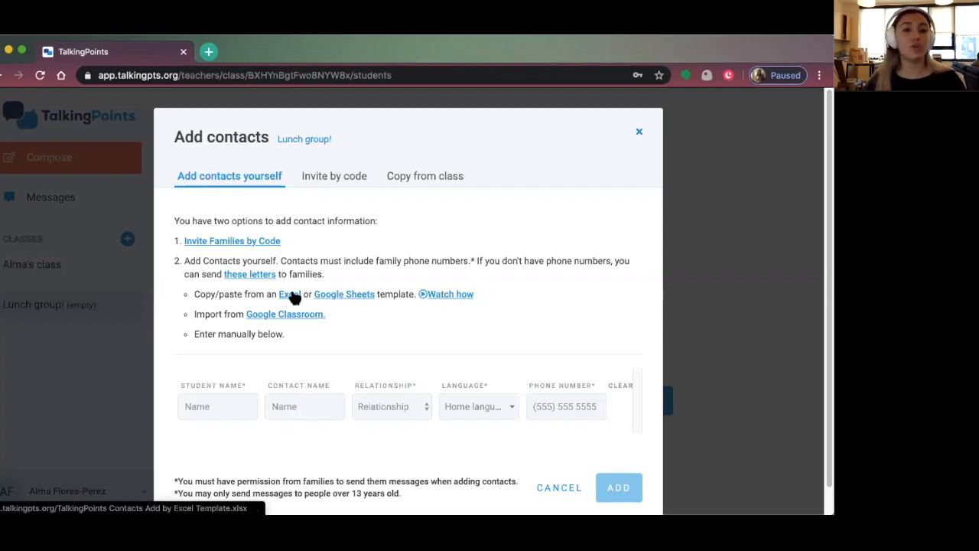
# Type a student name and the word 'French' into the contact rows, correcting mistakes
pyautogui.click(227, 400)
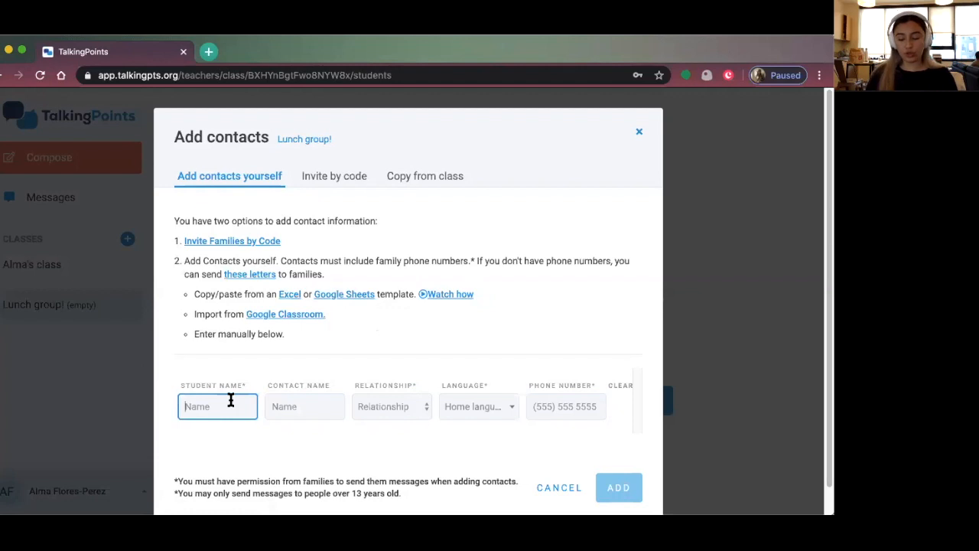
pyautogui.write('Maria')
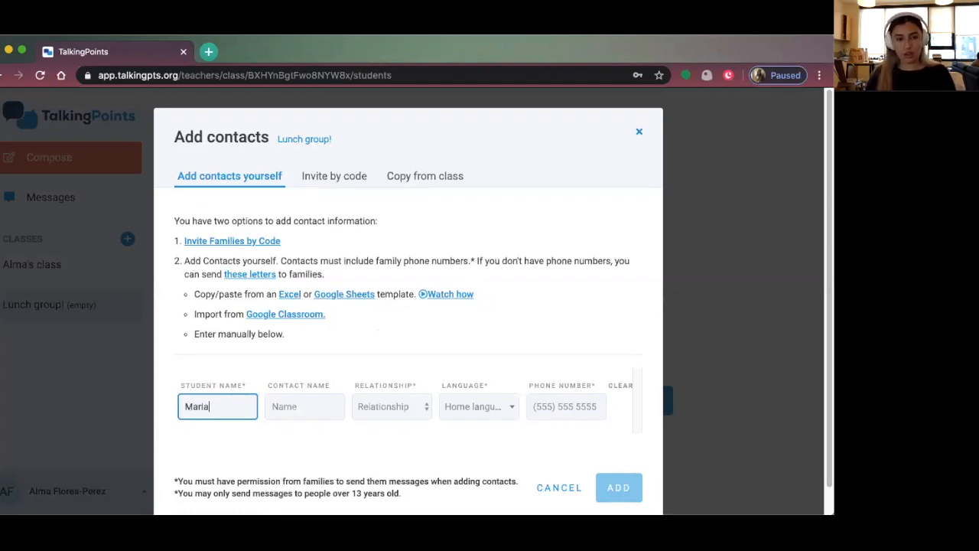
pyautogui.click(327, 406)
pyautogui.write('French')
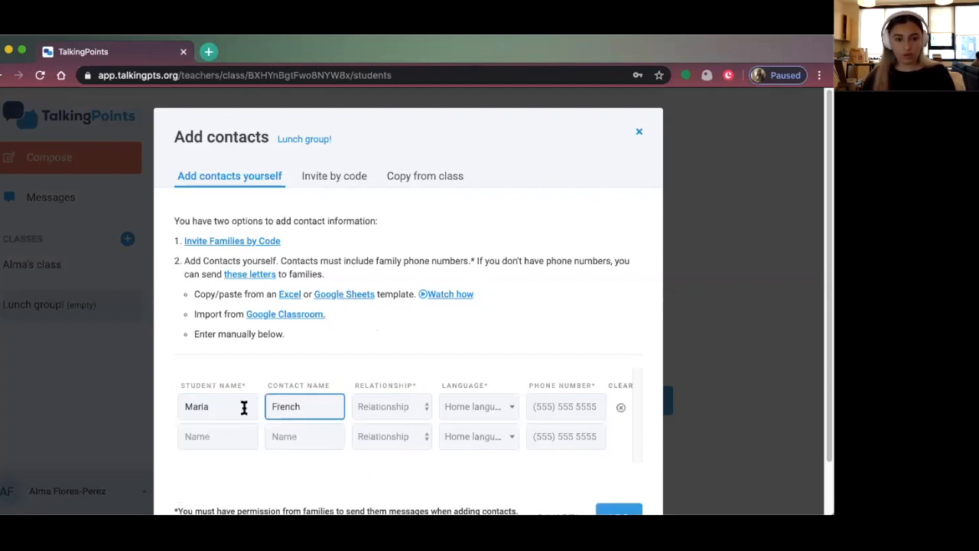
pyautogui.press('BackSpace')
pyautogui.press('BackSpace')
pyautogui.press('BackSpace')
pyautogui.press('BackSpace')
pyautogui.press('BackSpace')
pyautogui.press('BackSpace')
pyautogui.click(205, 437)
pyautogui.write('Maria')
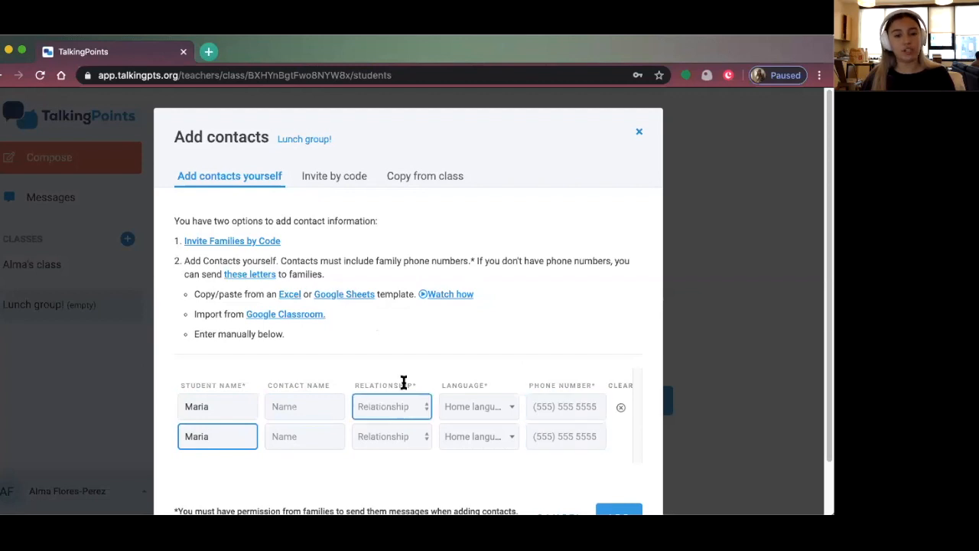
# Remove the filled-in contact row and cancel the Add contacts form
pyautogui.scroll(-2, 357, 363)
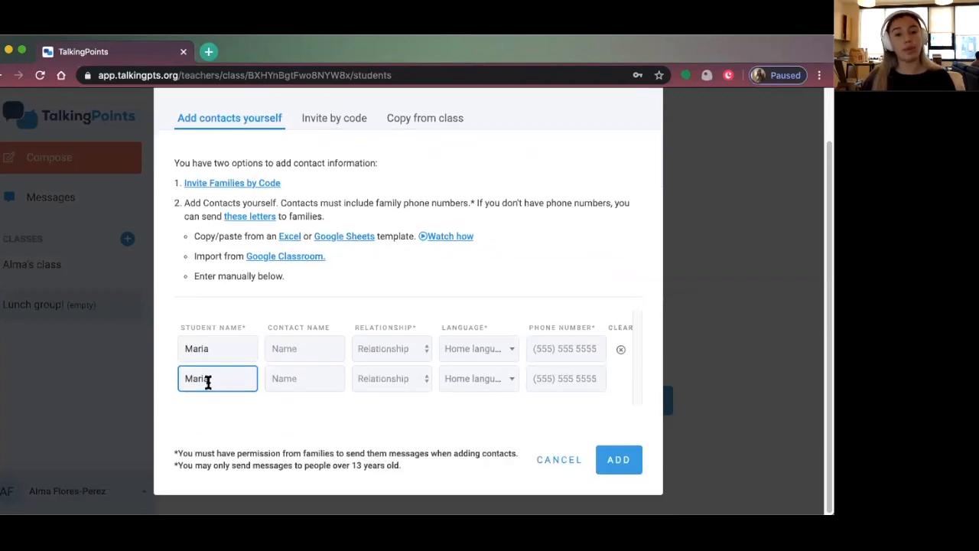
pyautogui.click(621, 348)
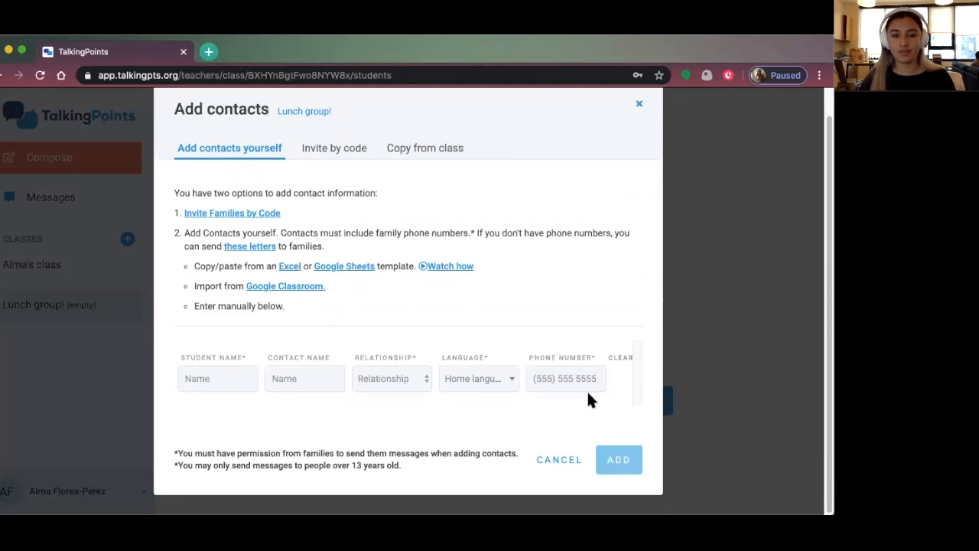
pyautogui.click(562, 459)
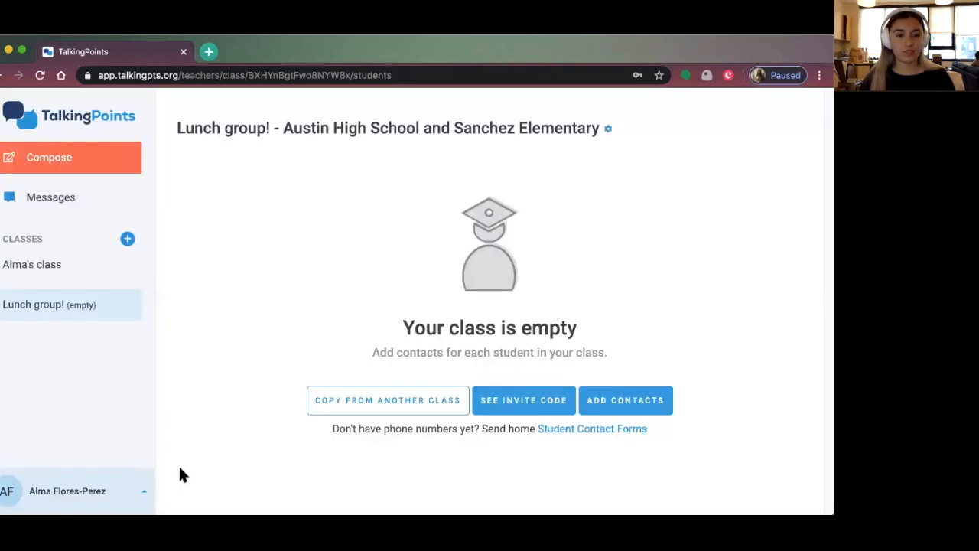
# Go to Messages, open Resources from the ? menu in a new Help Center tab, and return to TalkingPoints
pyautogui.click(37, 201)
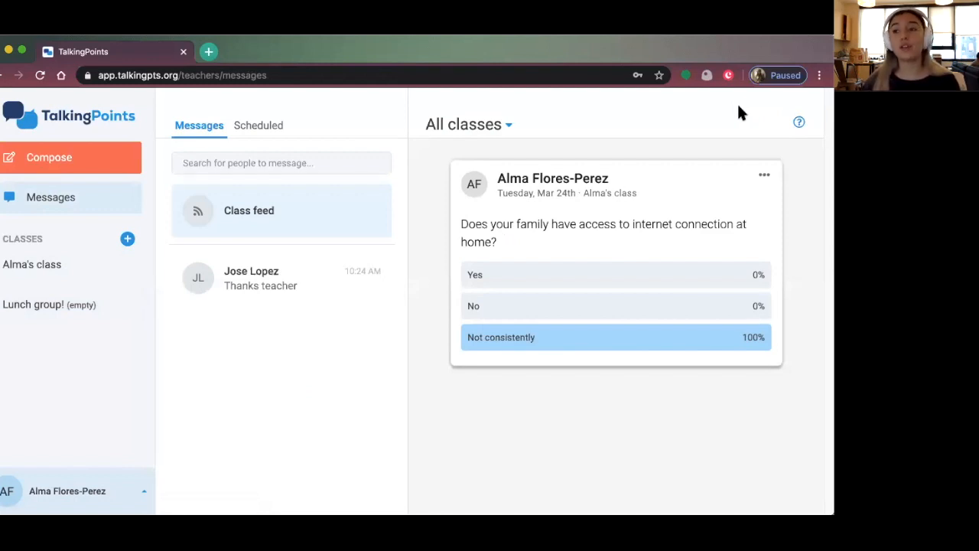
pyautogui.click(799, 124)
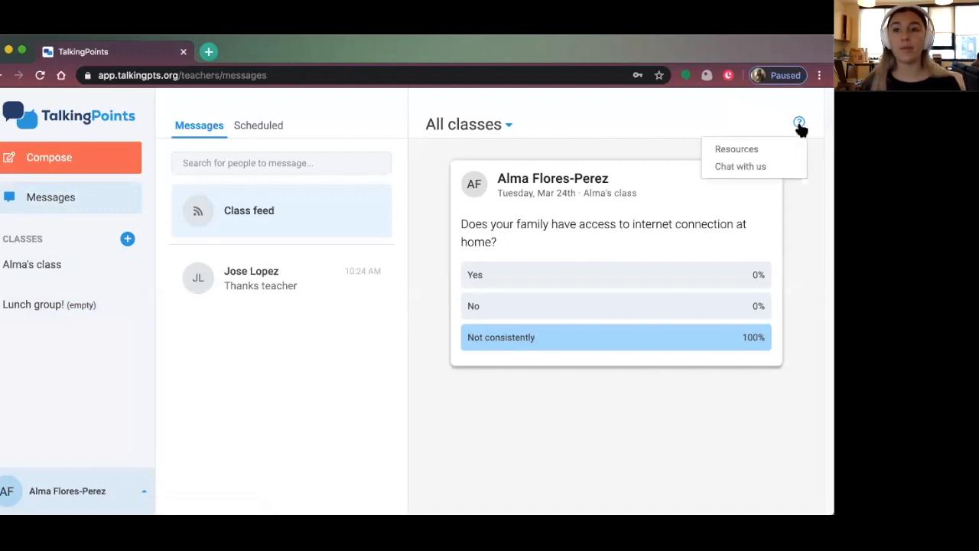
pyautogui.click(776, 148)
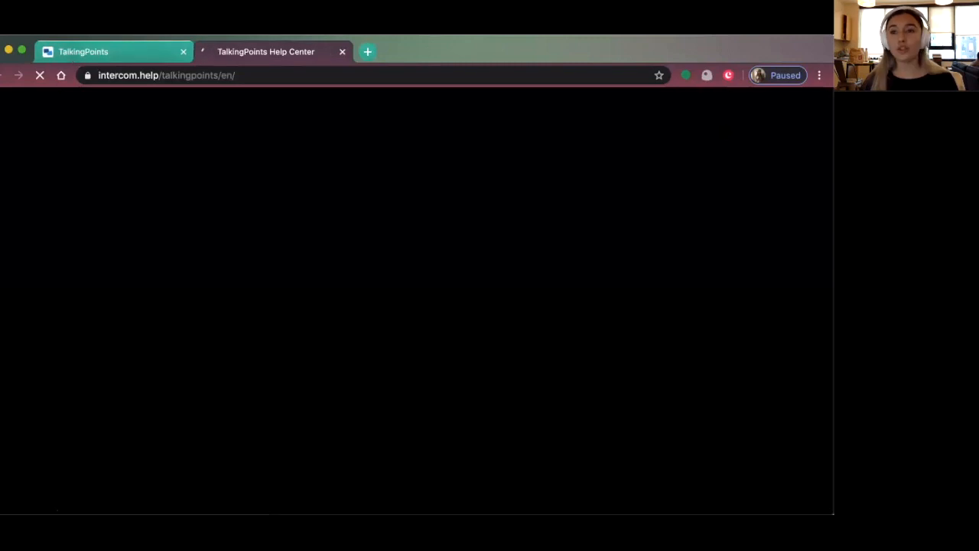
pyautogui.click(71, 51)
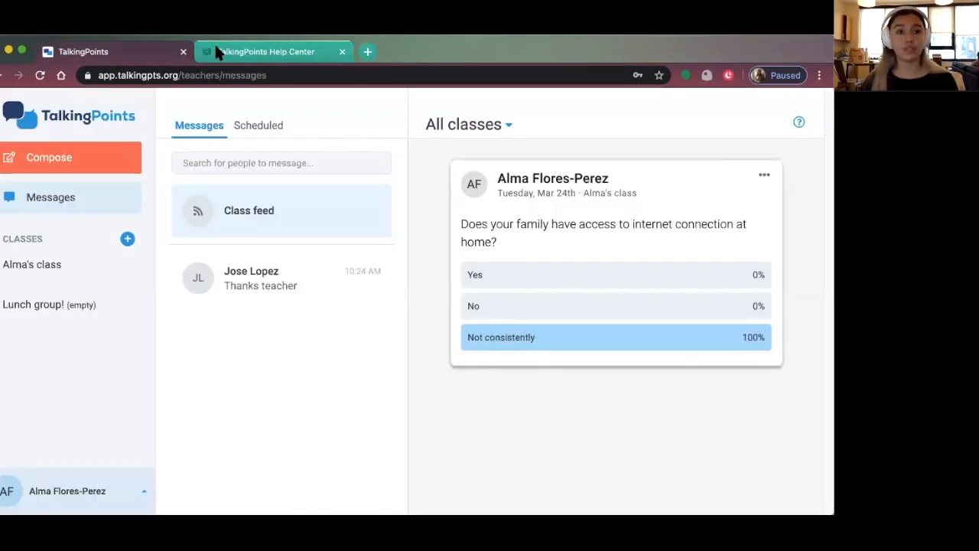
# Browse the Help Center home page and search its articles for 'videos'
pyautogui.click(296, 44)
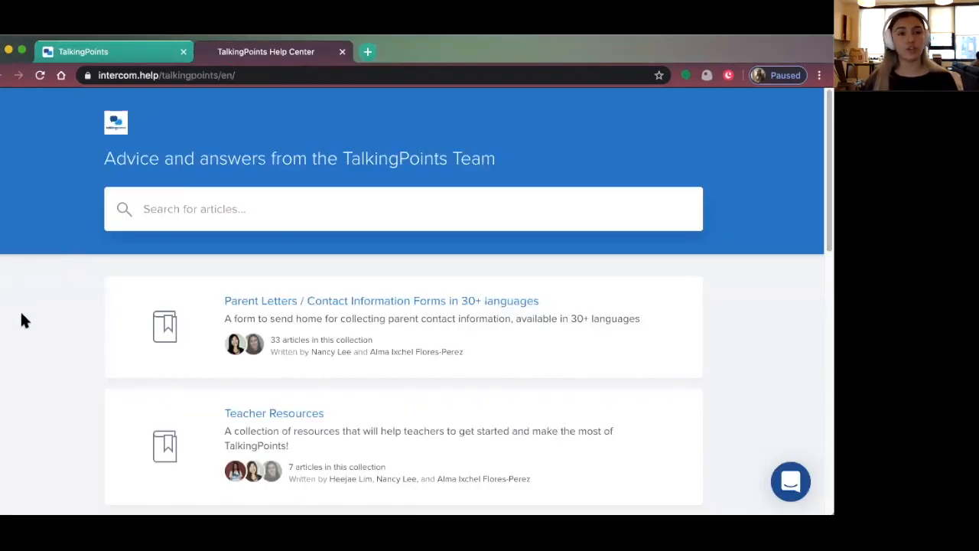
pyautogui.scroll(-3, 44, 325)
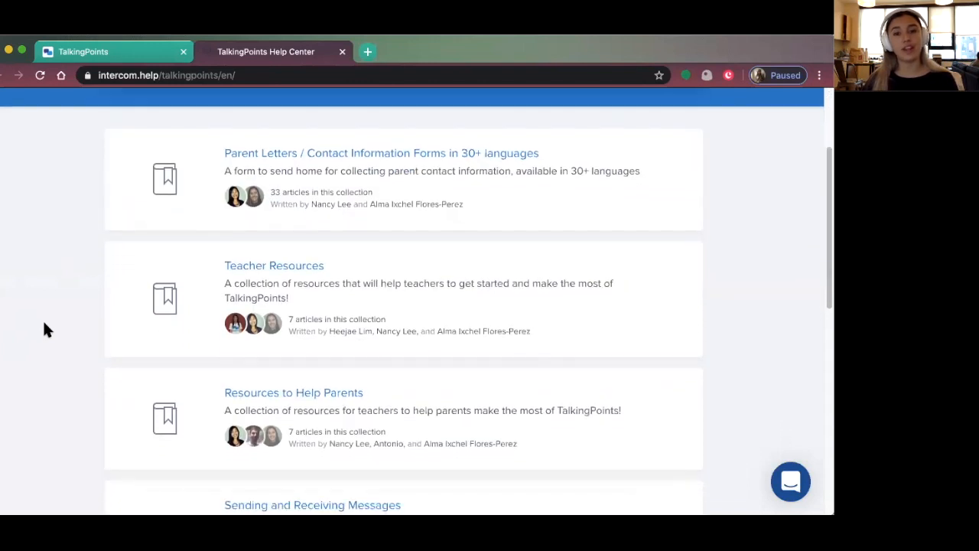
pyautogui.scroll(-3, 43, 330)
pyautogui.scroll(-4, 44, 329)
pyautogui.scroll(-2, 44, 330)
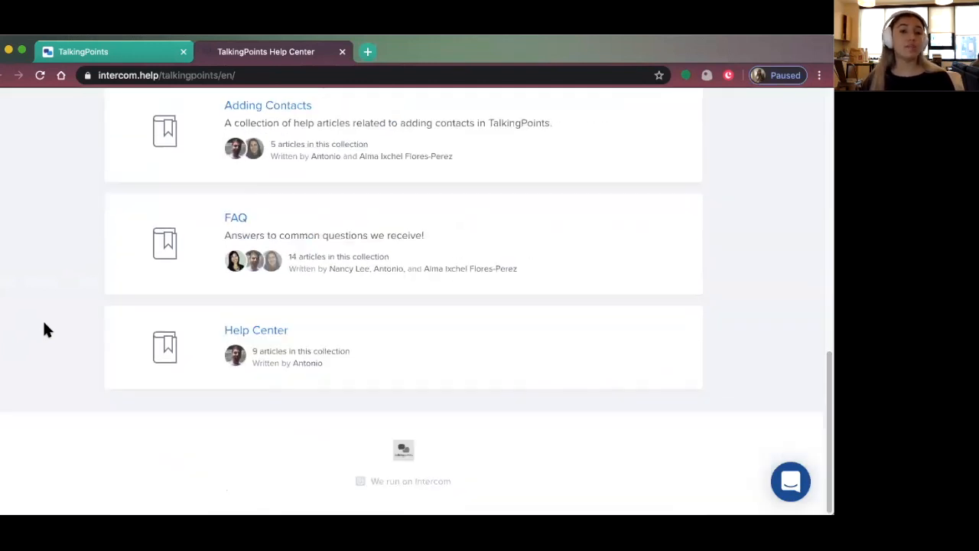
pyautogui.scroll(15, 43, 328)
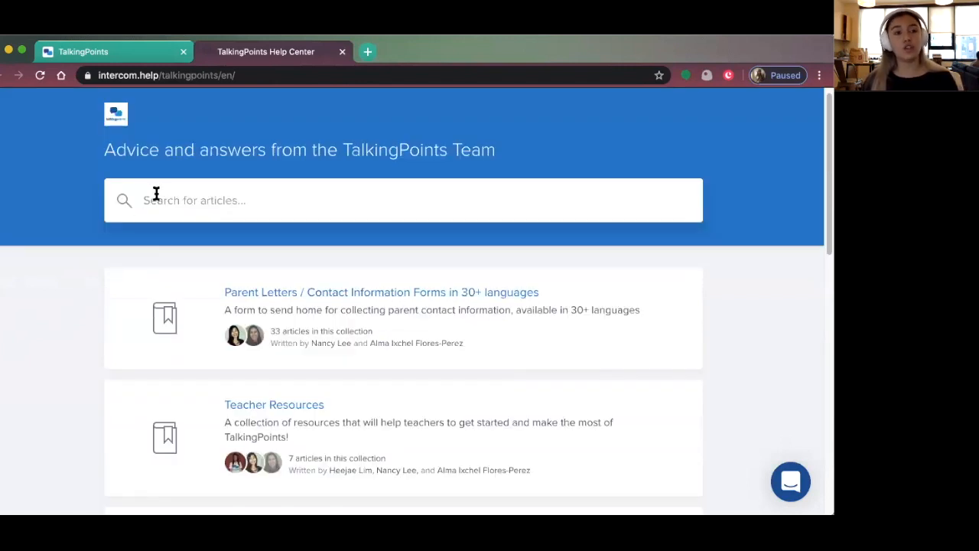
pyautogui.click(157, 195)
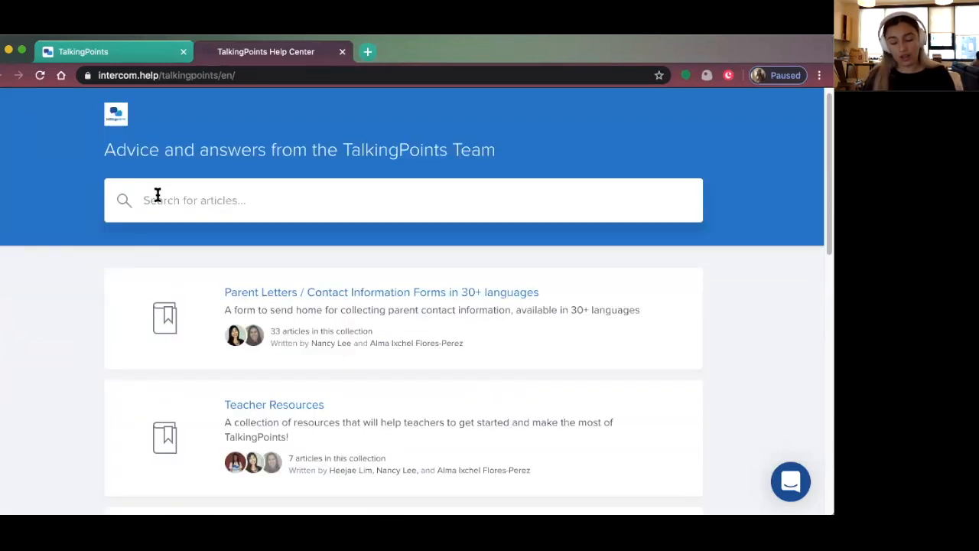
pyautogui.write('videos')
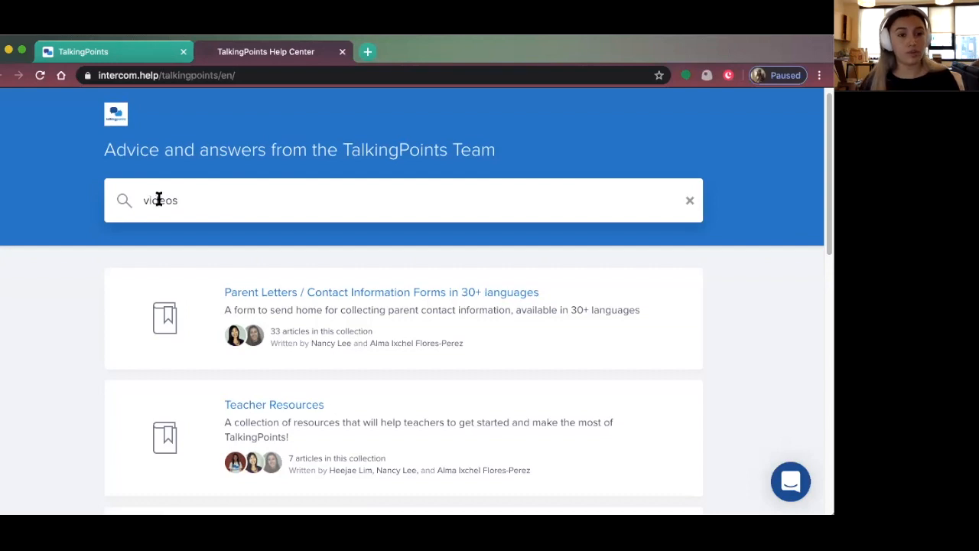
pyautogui.press('Return')
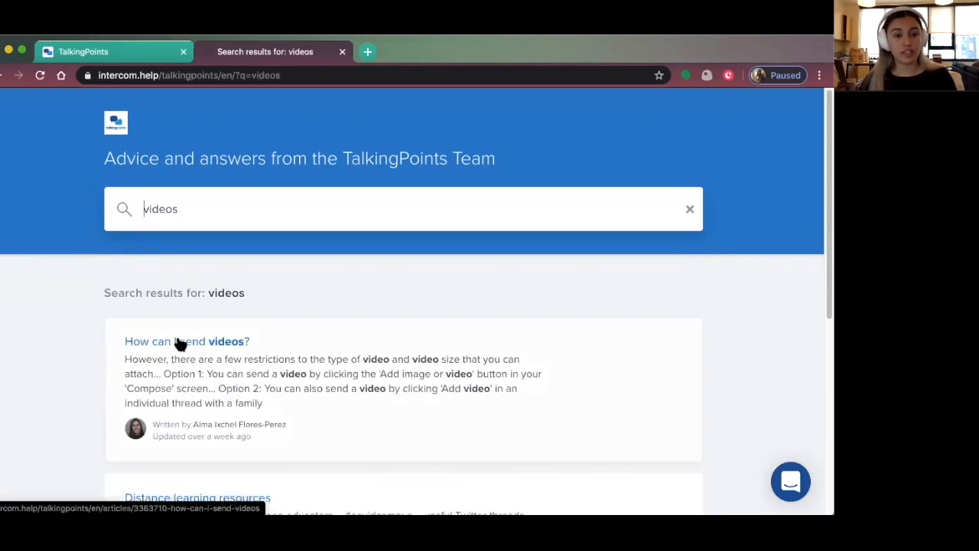
# Read the 'How can I send videos?' article, then go back to All Collections
pyautogui.click(180, 344)
pyautogui.scroll(-3, 309, 339)
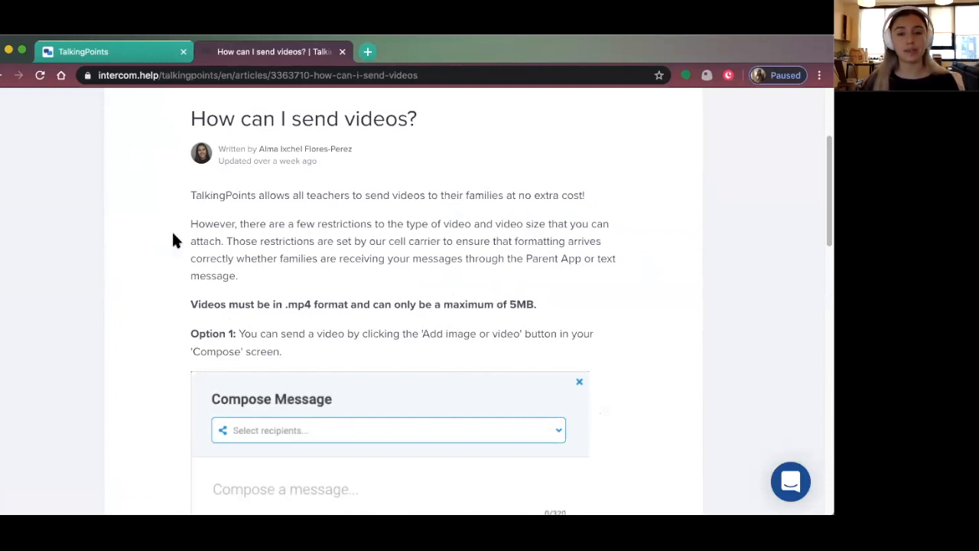
pyautogui.scroll(-6, 190, 260)
pyautogui.scroll(-2, 191, 268)
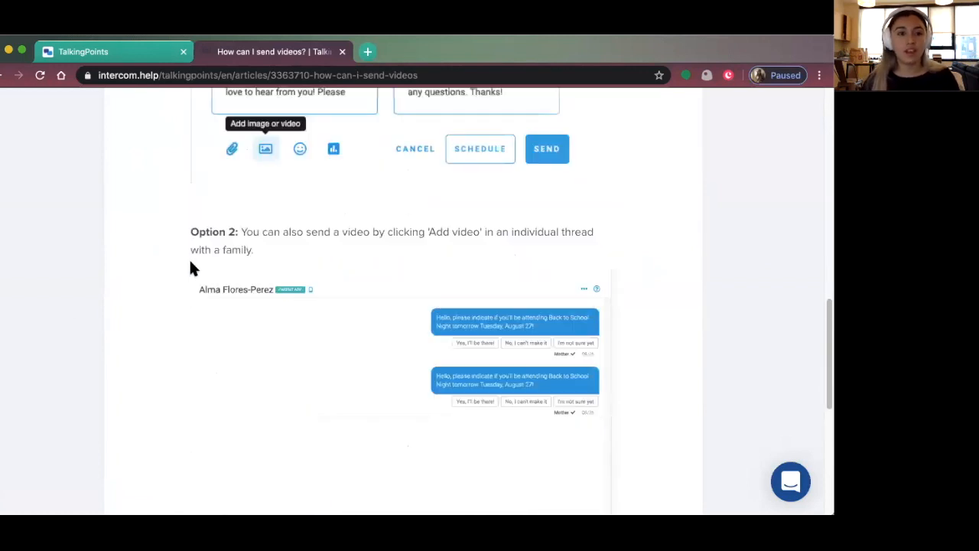
pyautogui.scroll(10, 192, 268)
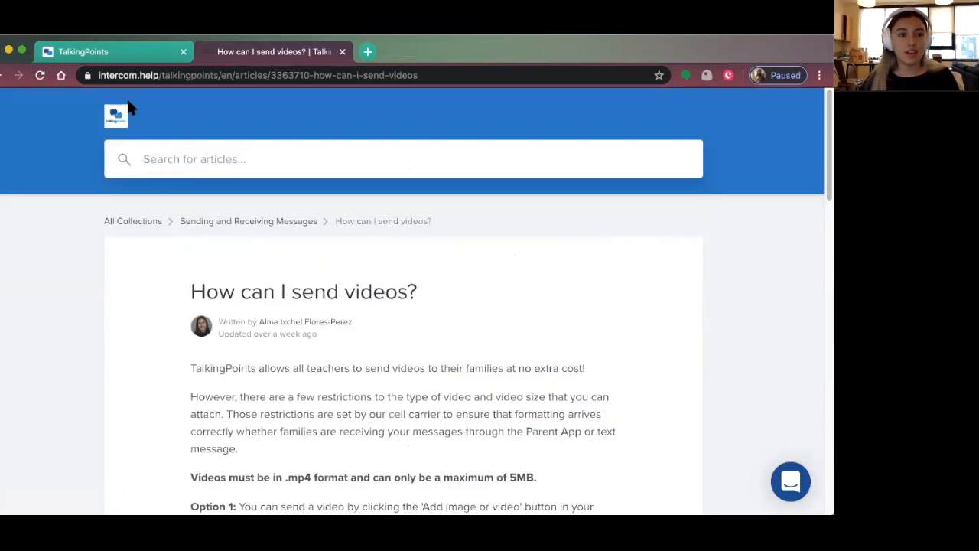
pyautogui.click(151, 223)
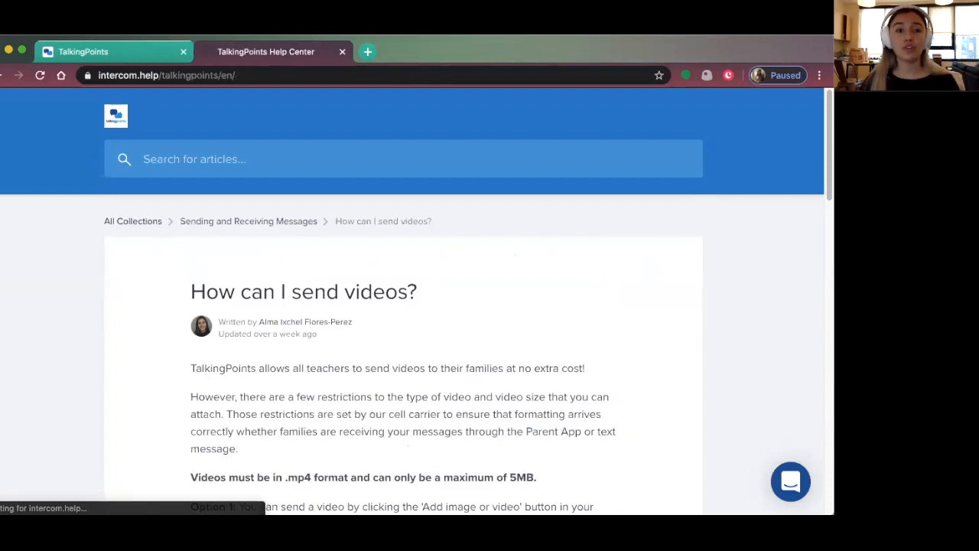
# Start a Chat with us session and type 'I haven't been able to add my student (name) into my class (name)'
pyautogui.click(164, 52)
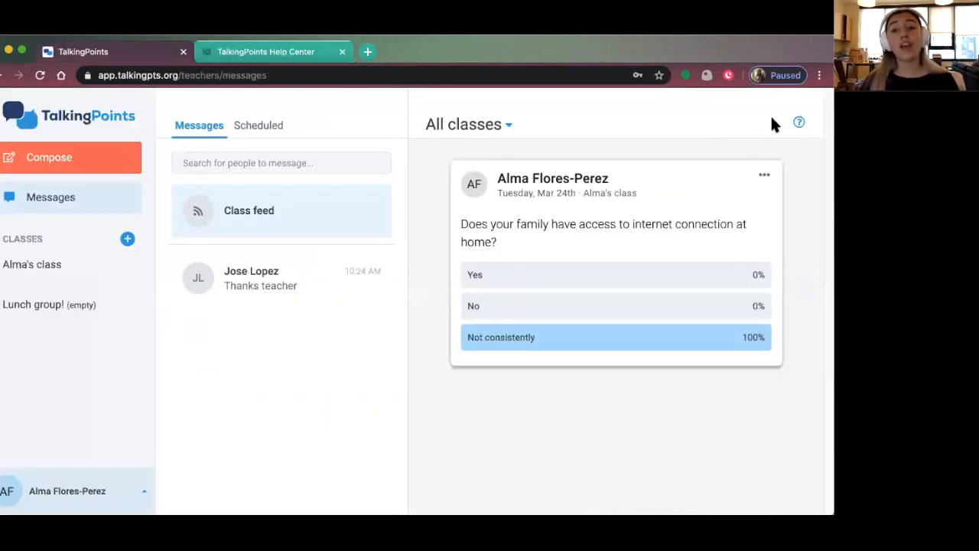
pyautogui.click(798, 124)
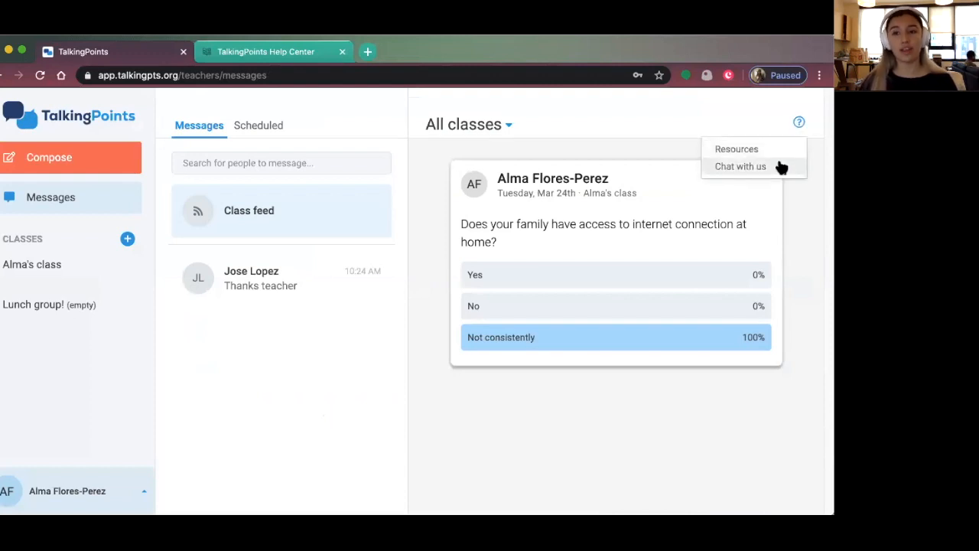
pyautogui.click(779, 165)
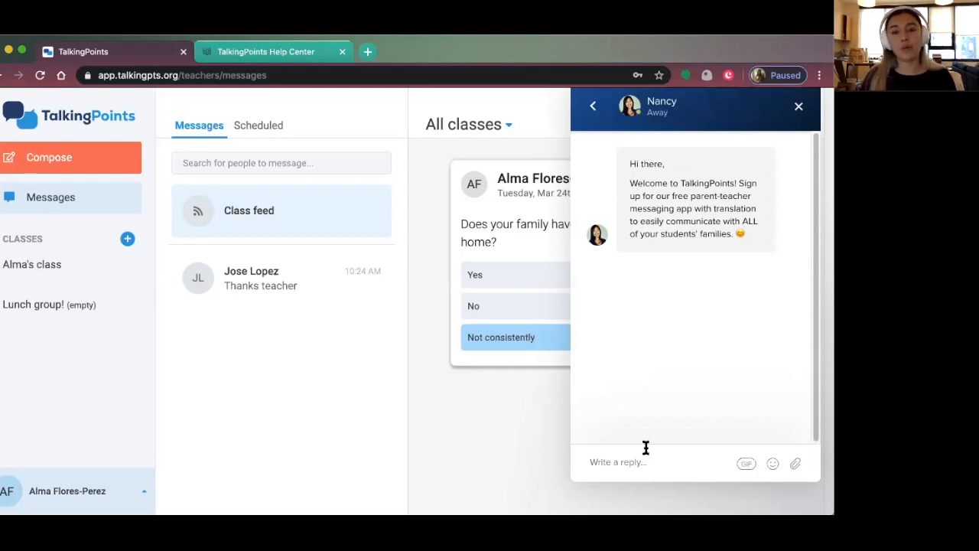
pyautogui.click(645, 448)
pyautogui.write('I hav')
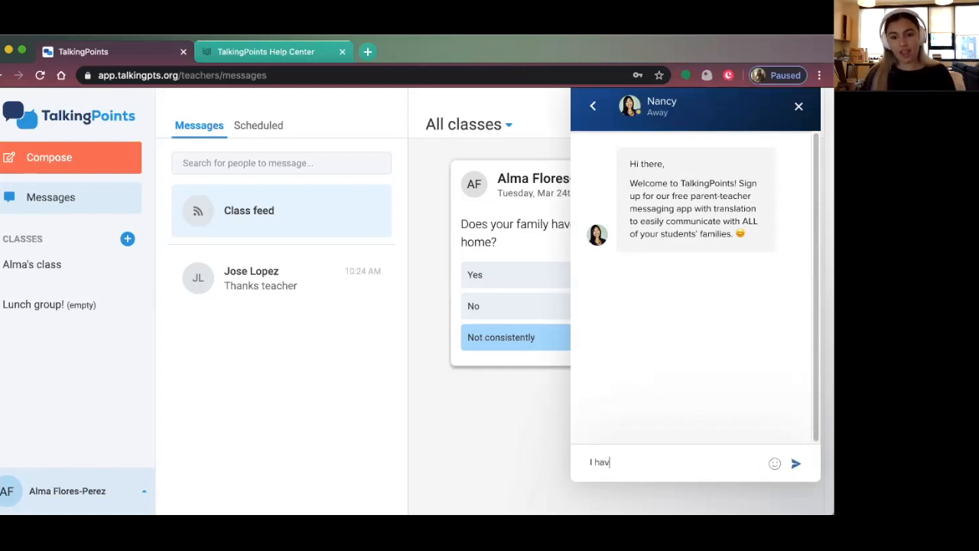
pyautogui.write("en't been able to ad")
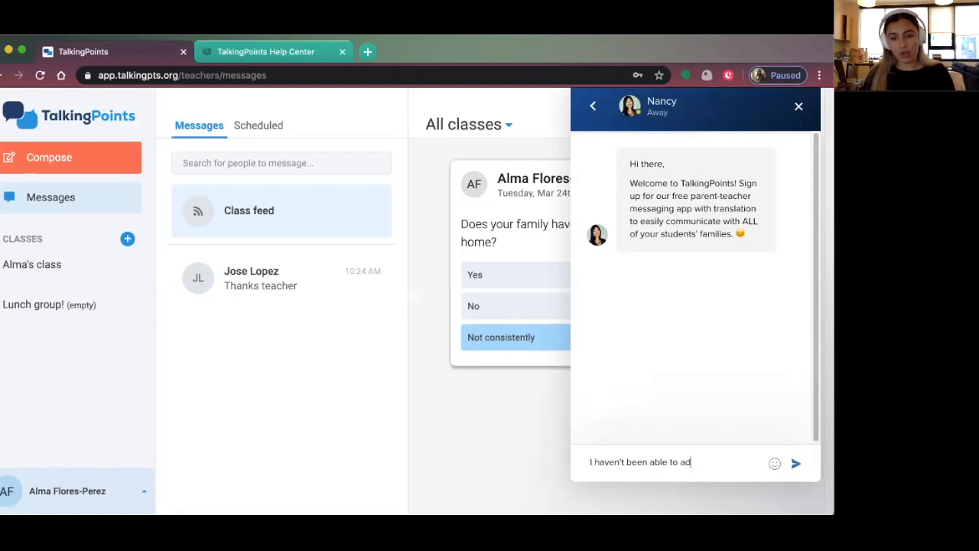
pyautogui.write('d my student')
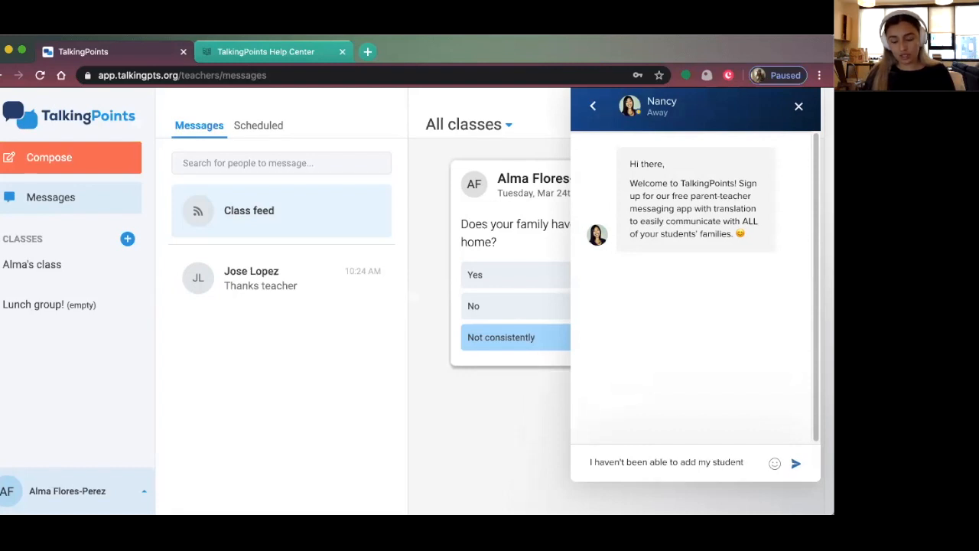
pyautogui.write(' (name) into my class (name)')
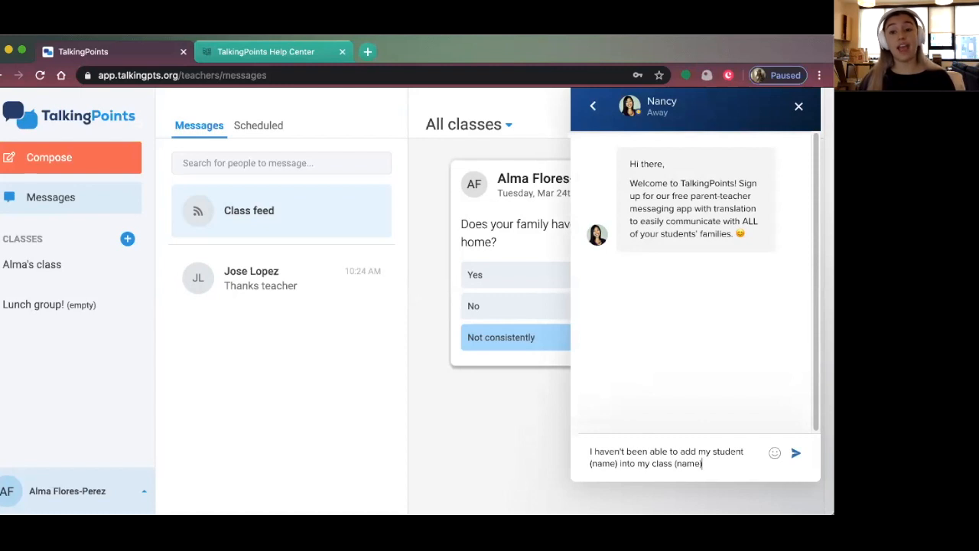
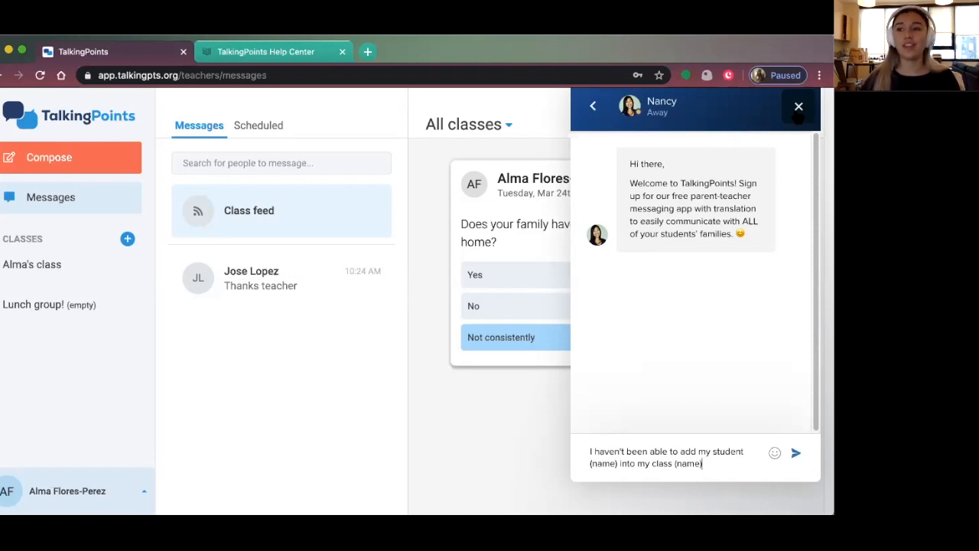
# Close the support chat panel so the class feed poll is fully visible
pyautogui.click(798, 111)
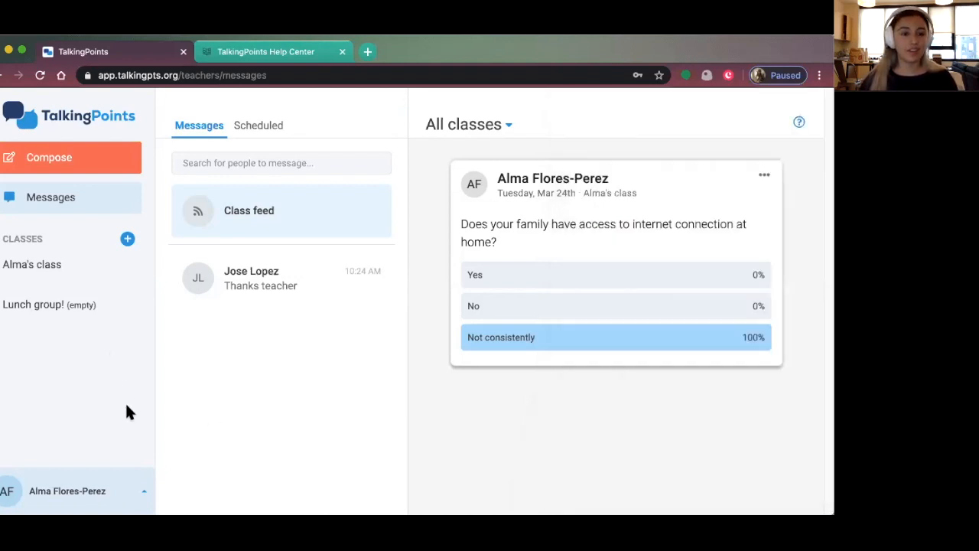
# Open Profile settings from the account menu, and select then deselect the signature text
pyautogui.click(76, 491)
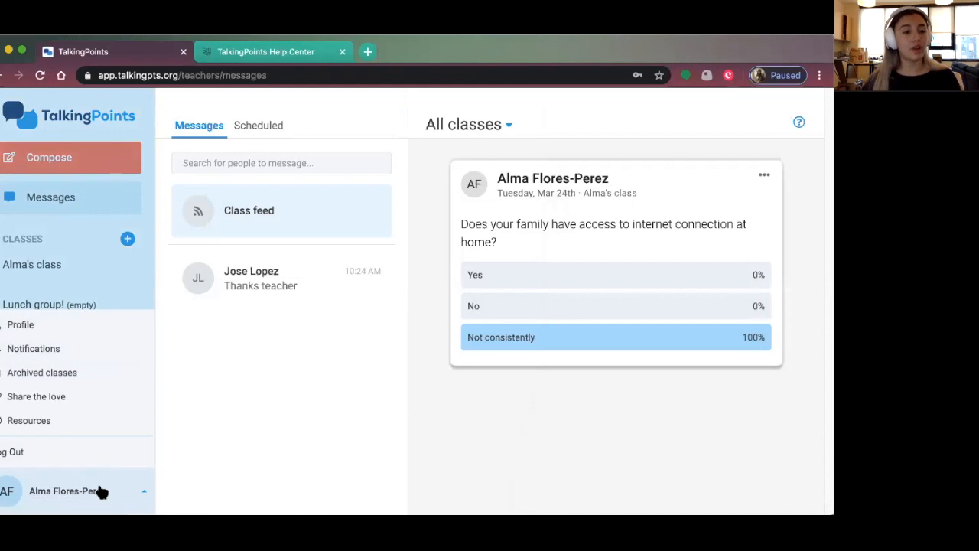
pyautogui.click(42, 325)
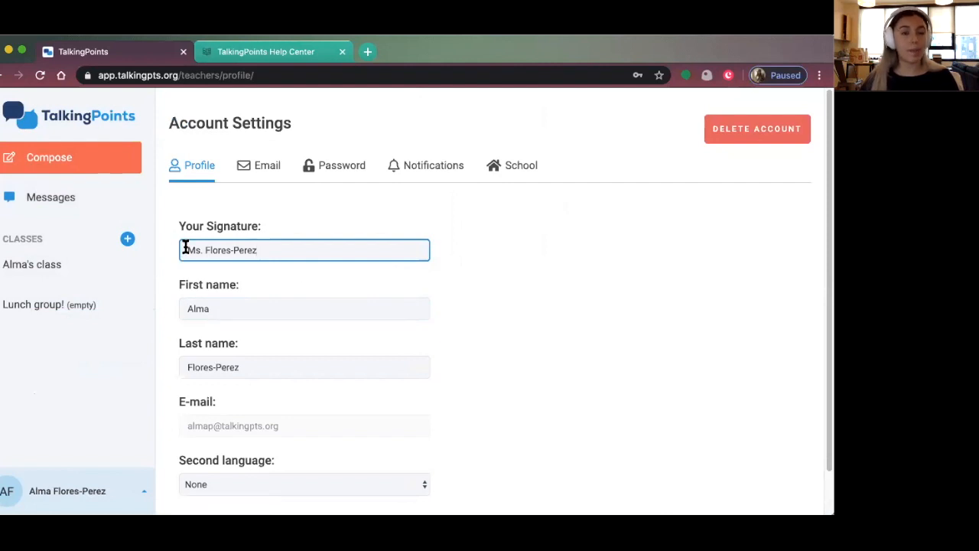
pyautogui.moveTo(184, 250); pyautogui.dragTo(266, 253)
pyautogui.click(297, 246)
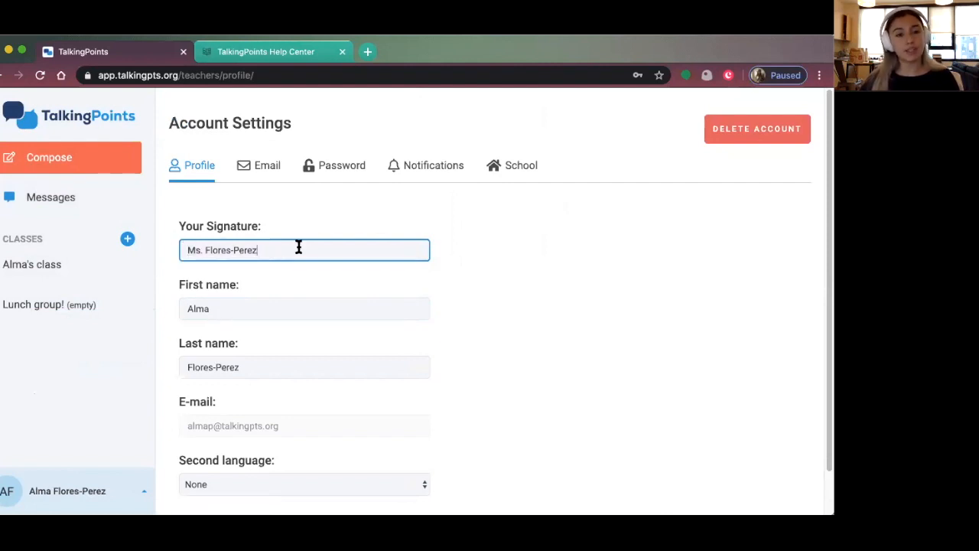
pyautogui.click(583, 266)
# Choose Spanish as the second language and save the profile changes
pyautogui.scroll(-2, 403, 367)
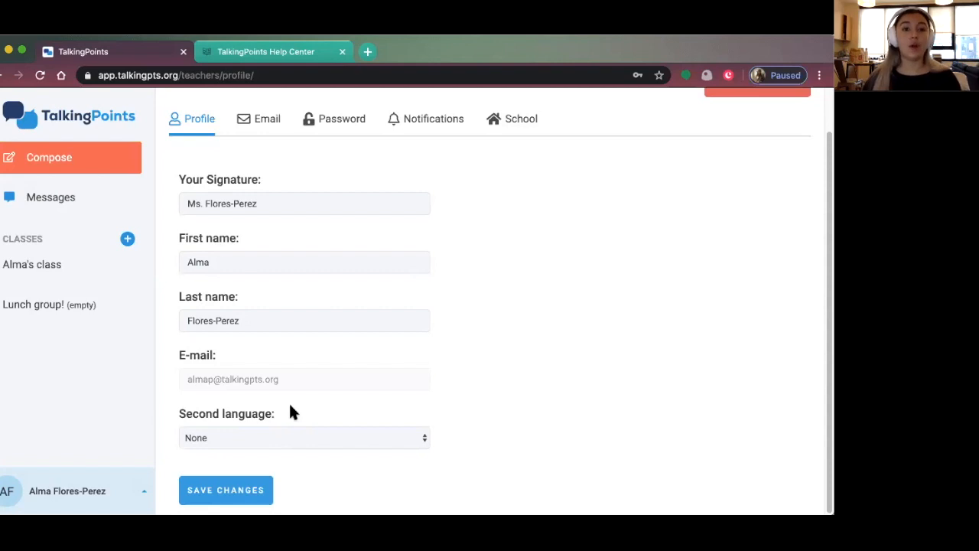
pyautogui.click(256, 437)
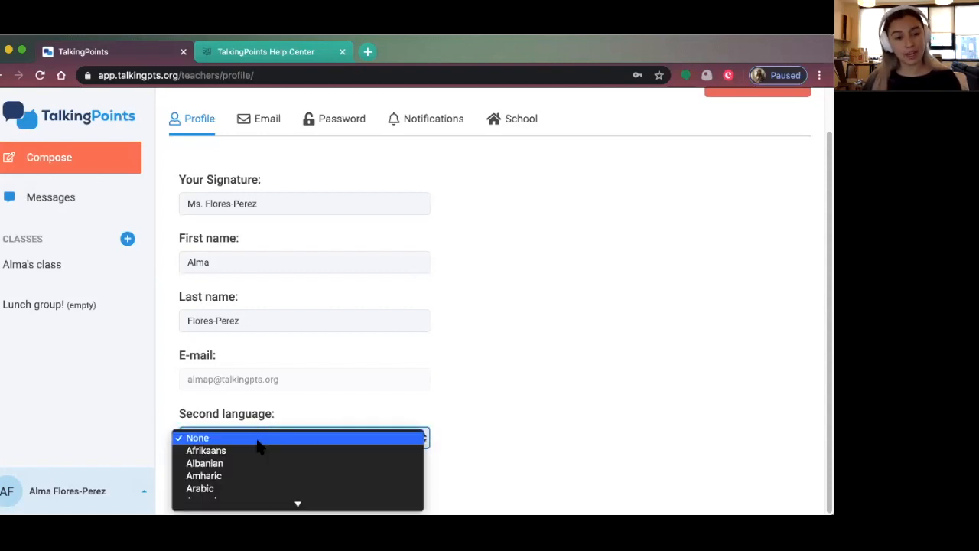
pyautogui.scroll(-15, 258, 442)
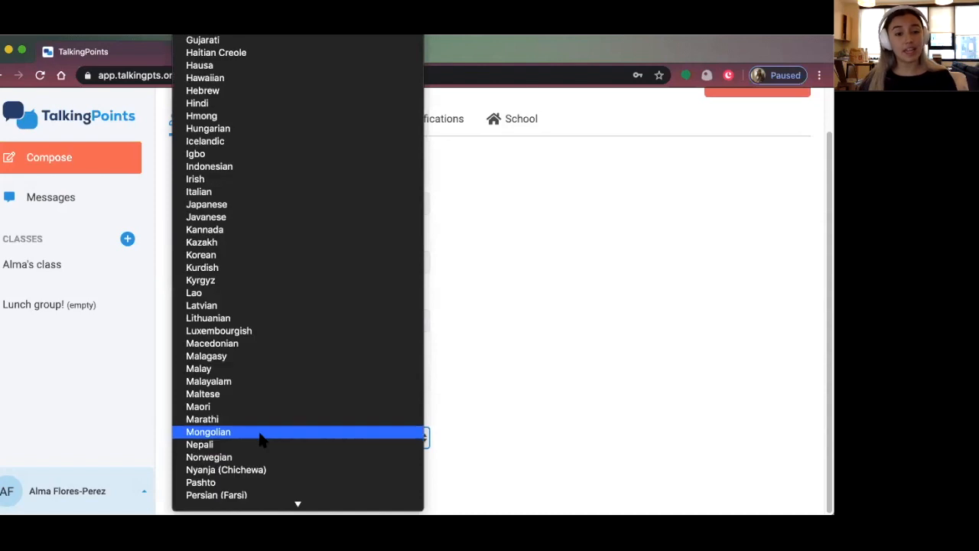
pyautogui.scroll(-10, 260, 438)
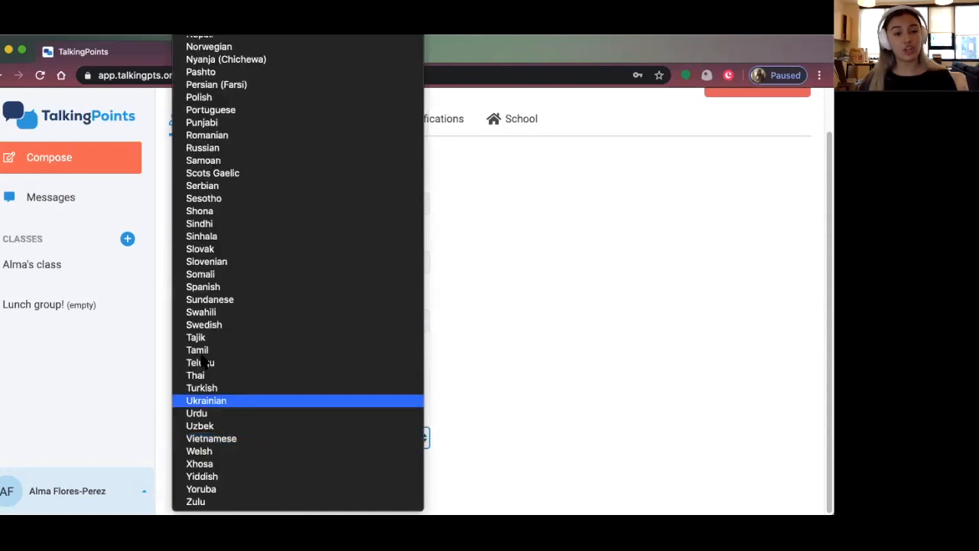
pyautogui.click(214, 289)
pyautogui.click(225, 489)
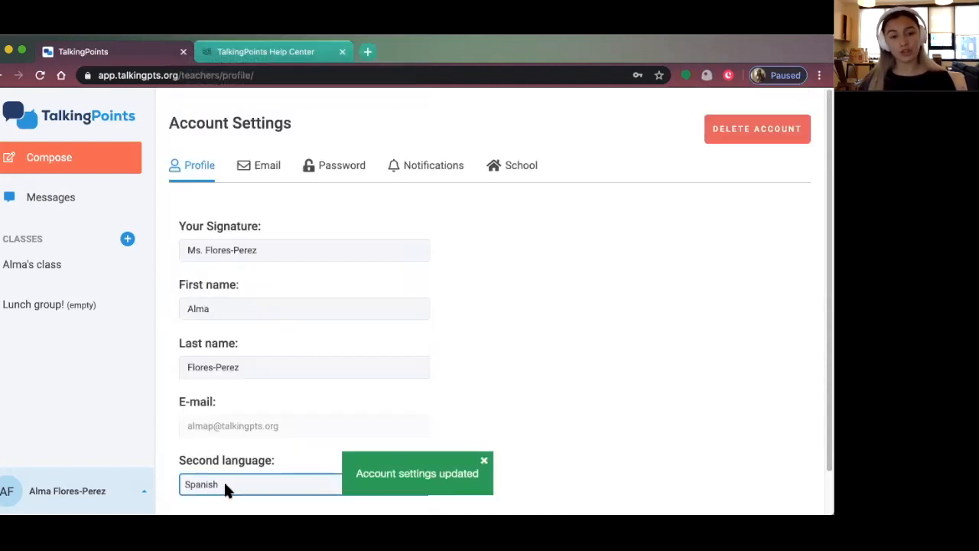
# Open the family contact's conversation thread in Messages
pyautogui.click(72, 198)
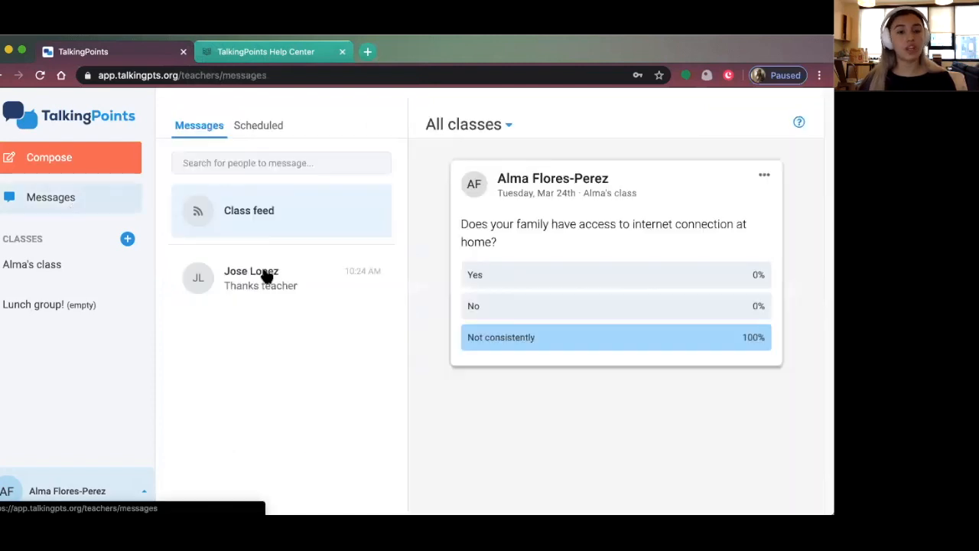
pyautogui.click(264, 280)
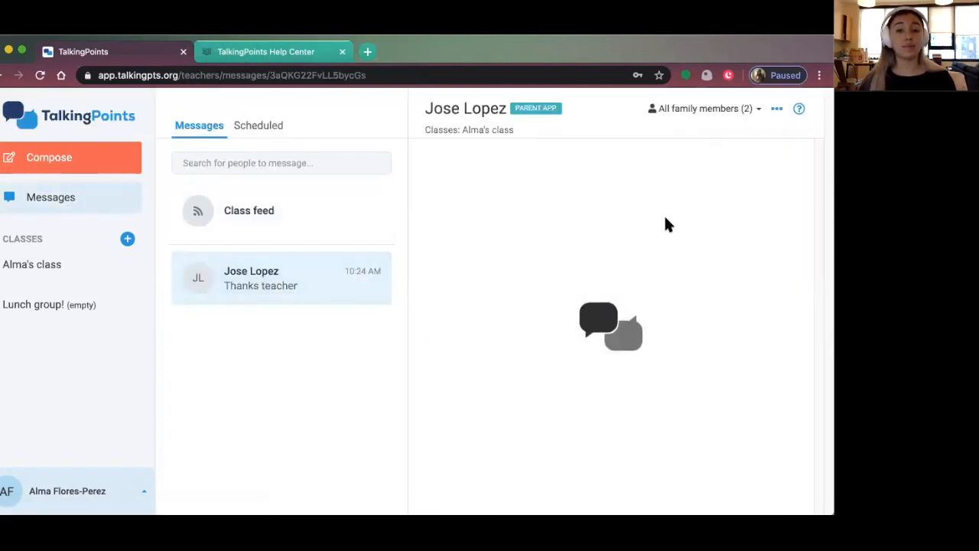
pyautogui.click(551, 493)
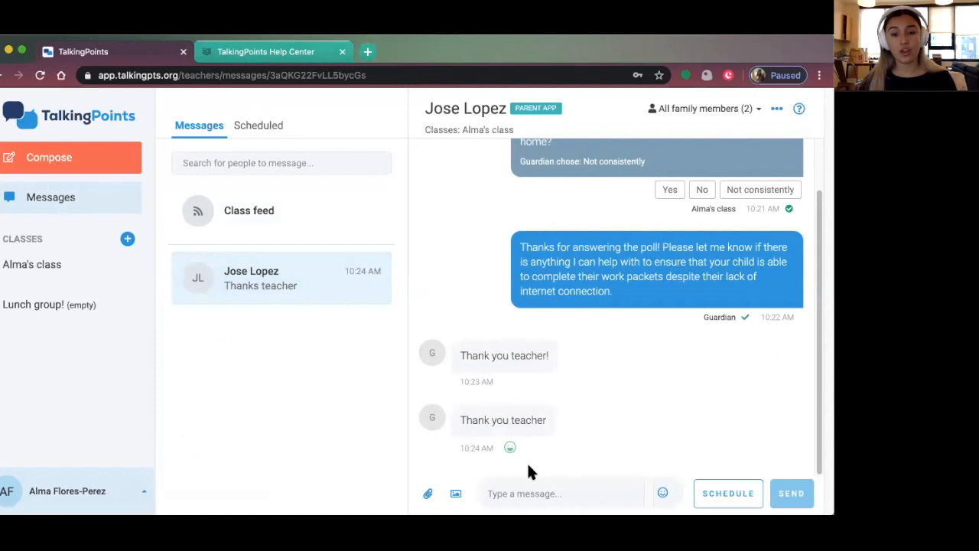
# Compose a new message to the family contact reading 'Hola Señor' plus their surname
pyautogui.click(81, 163)
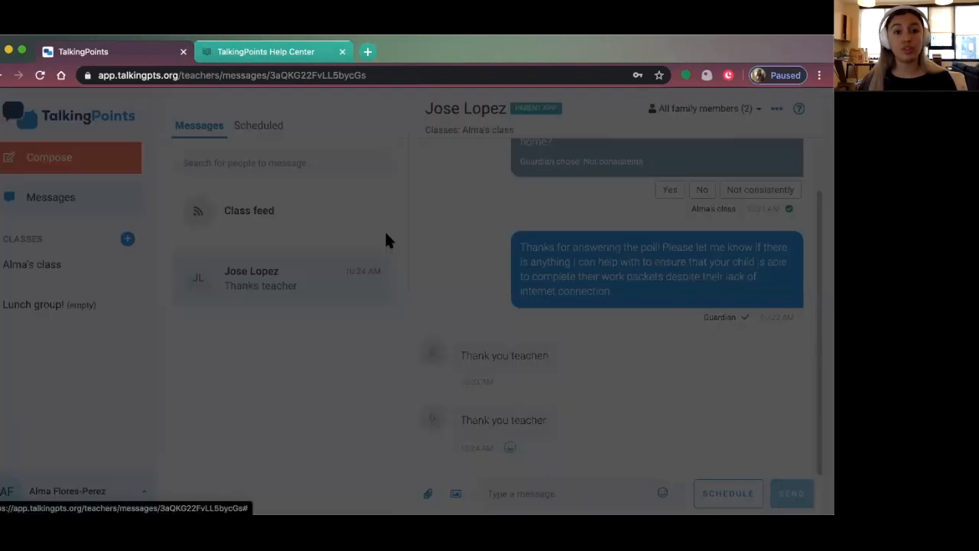
pyautogui.click(355, 171)
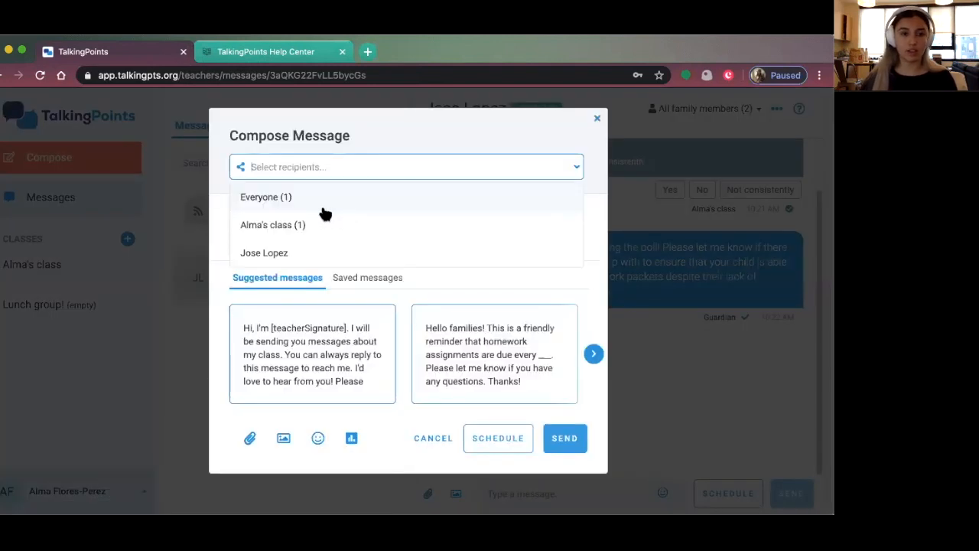
pyautogui.click(285, 252)
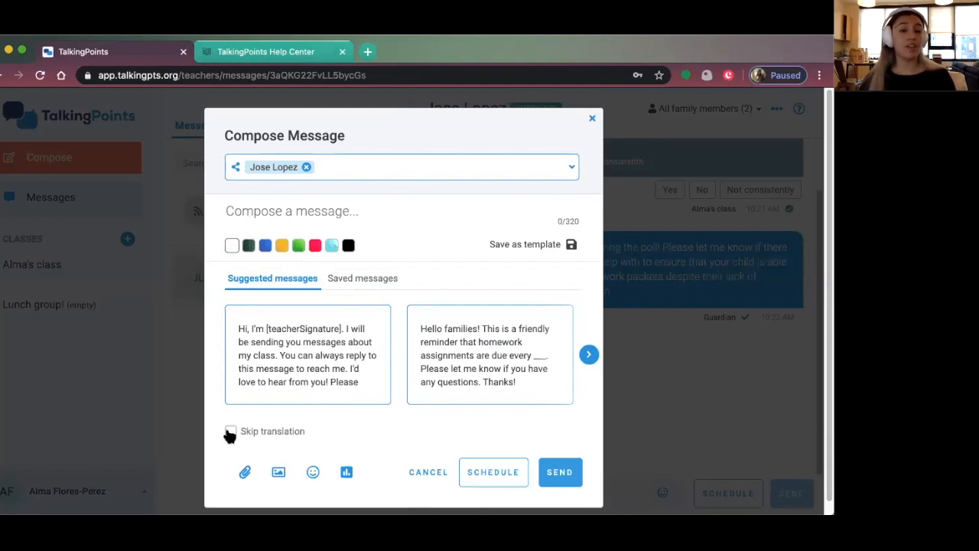
pyautogui.click(298, 214)
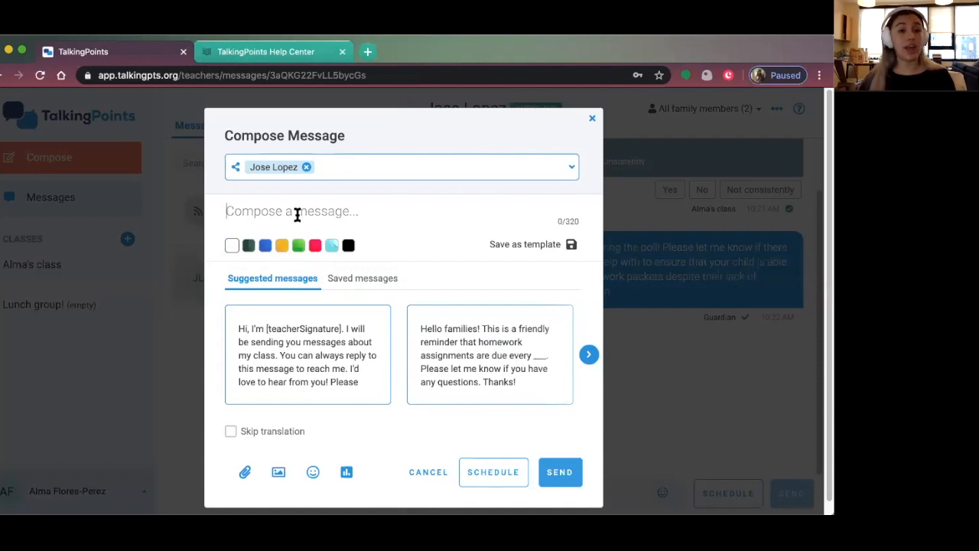
pyautogui.write('Hola ')
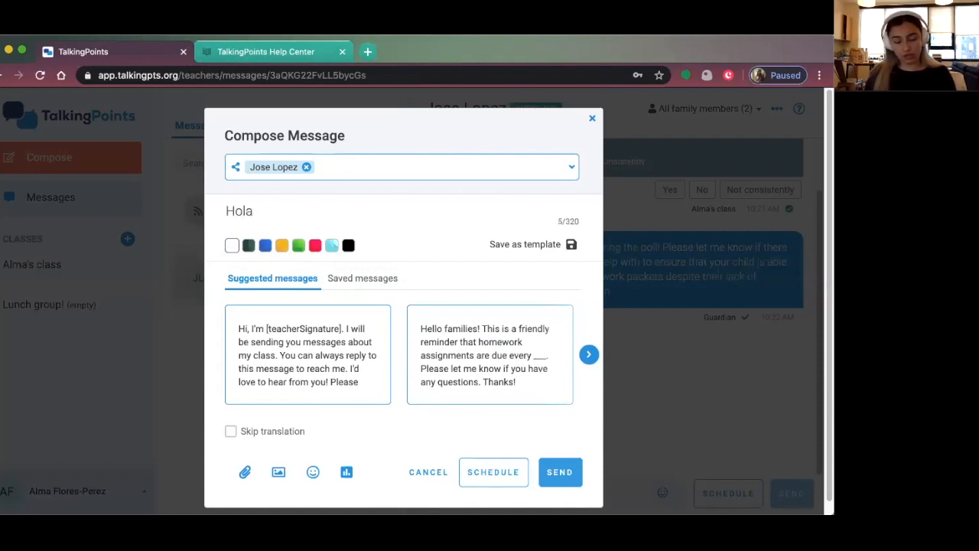
pyautogui.write('Sen')
pyautogui.press('BackSpace')
pyautogui.write('ñ')
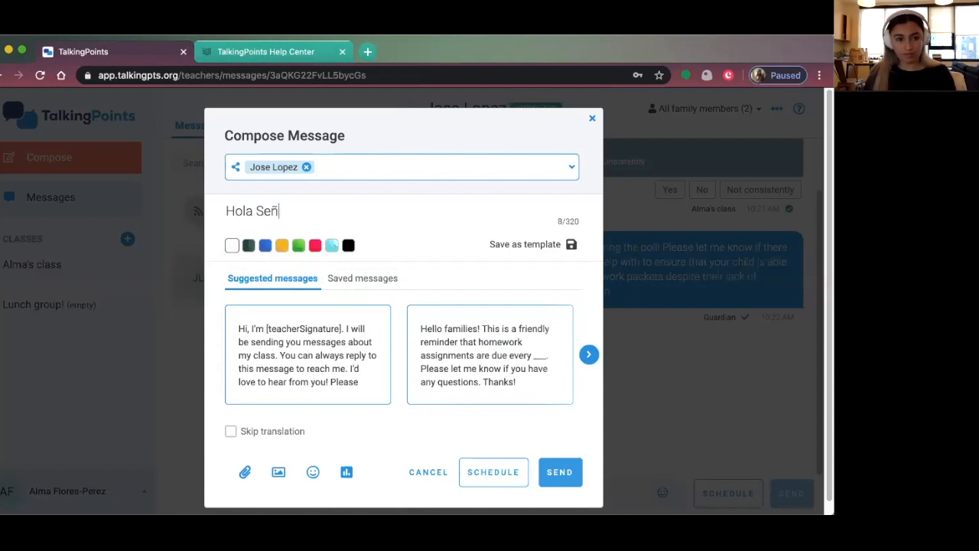
pyautogui.write('or Lopez!')
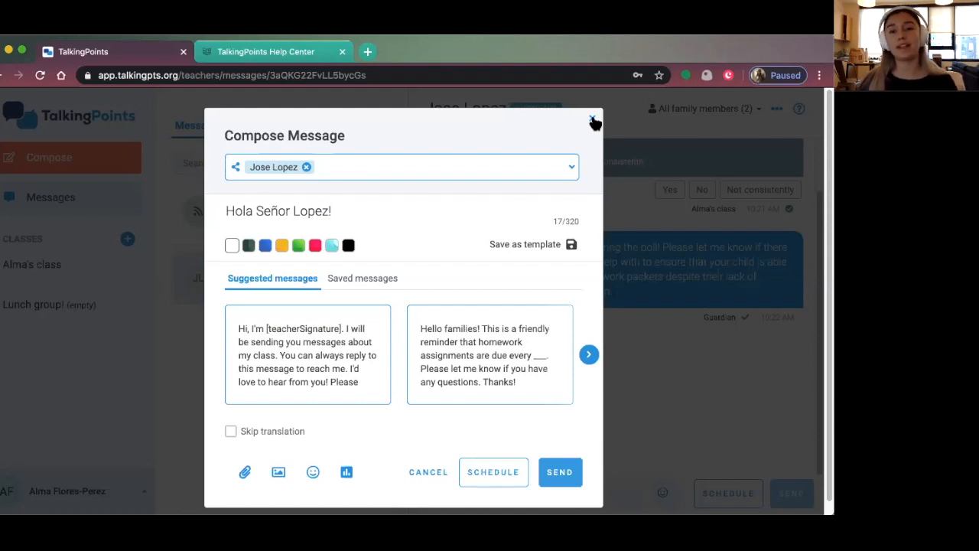
# Close the new message and discard the unsent Spanish greeting
pyautogui.click(593, 121)
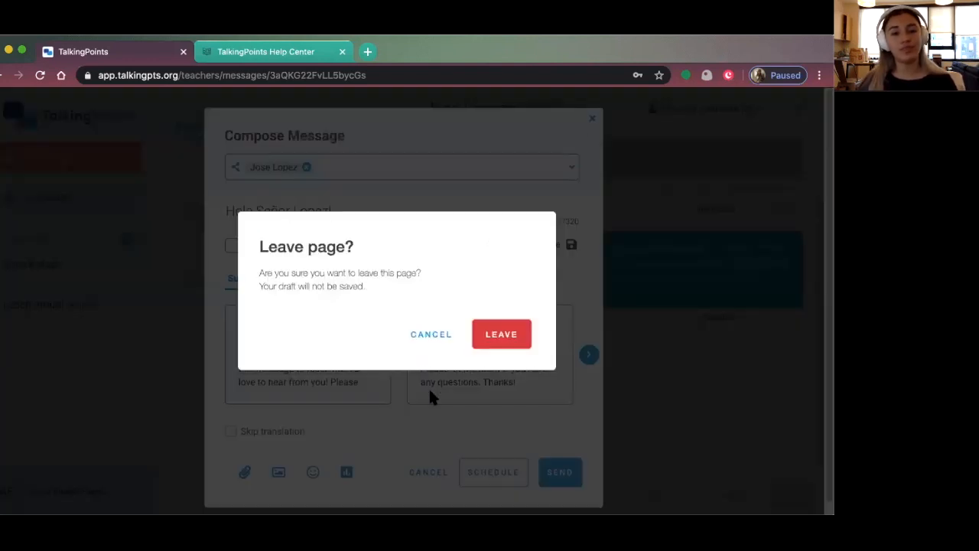
pyautogui.click(482, 342)
pyautogui.click(48, 494)
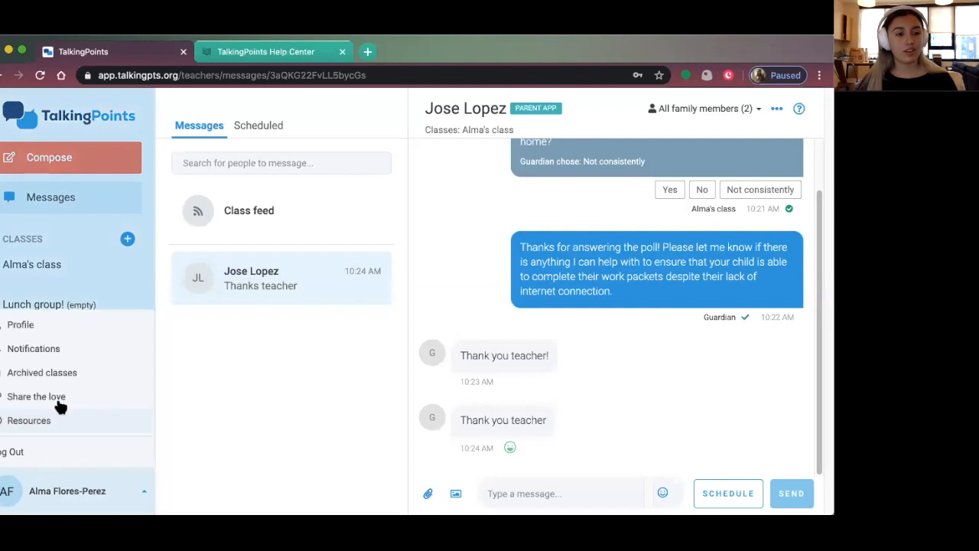
# Open Profile settings and look through the Email, Password and Notifications tabs
pyautogui.click(67, 320)
pyautogui.click(258, 165)
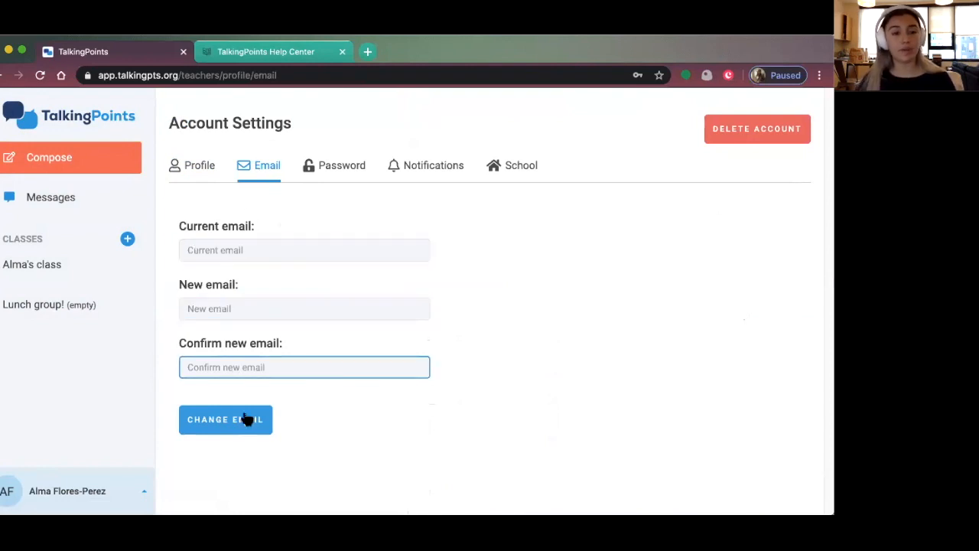
pyautogui.click(339, 167)
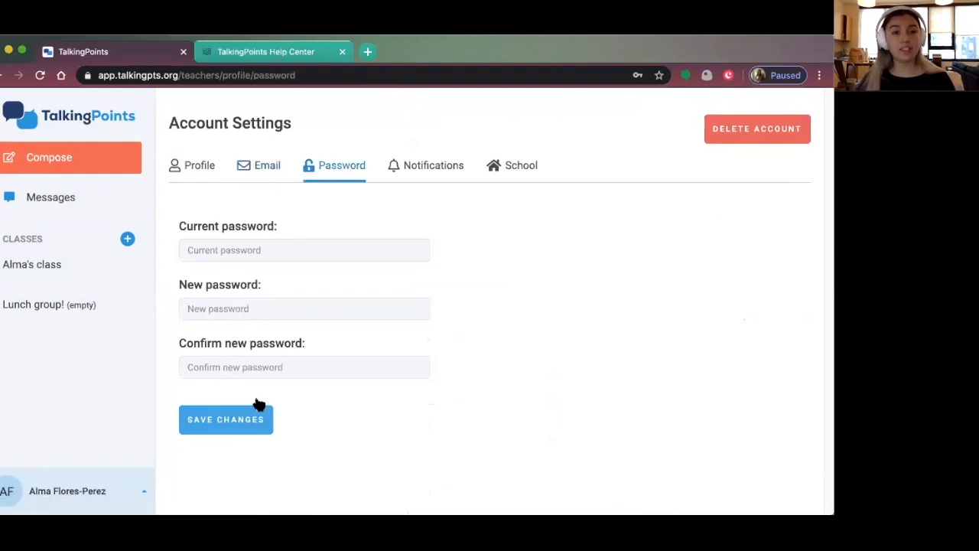
pyautogui.click(403, 167)
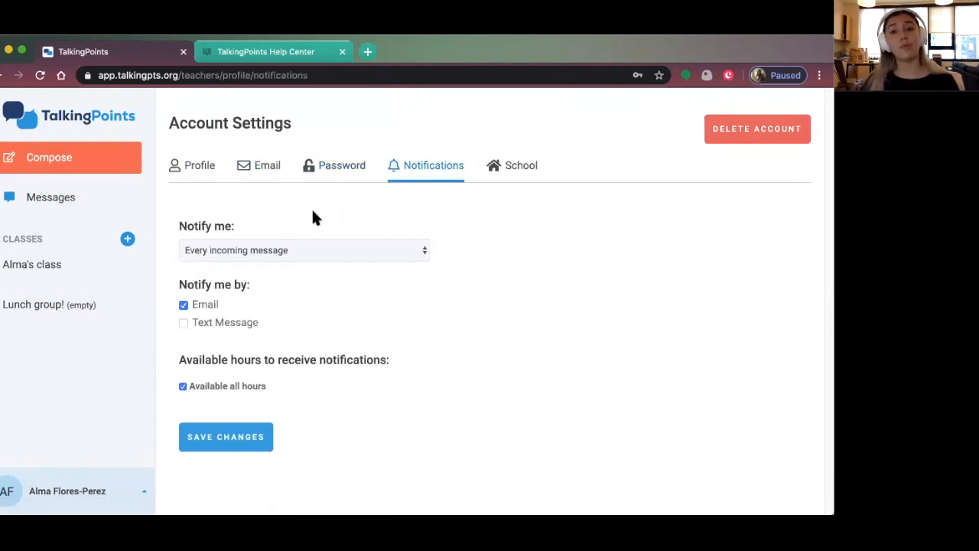
# Try enabling text message notifications with a personal number, then turn them back off
pyautogui.click(185, 323)
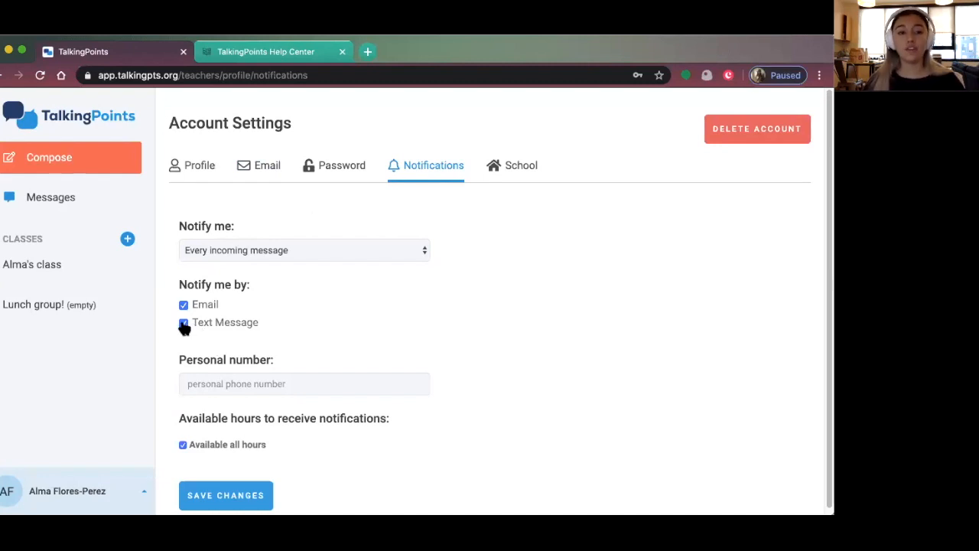
pyautogui.click(256, 380)
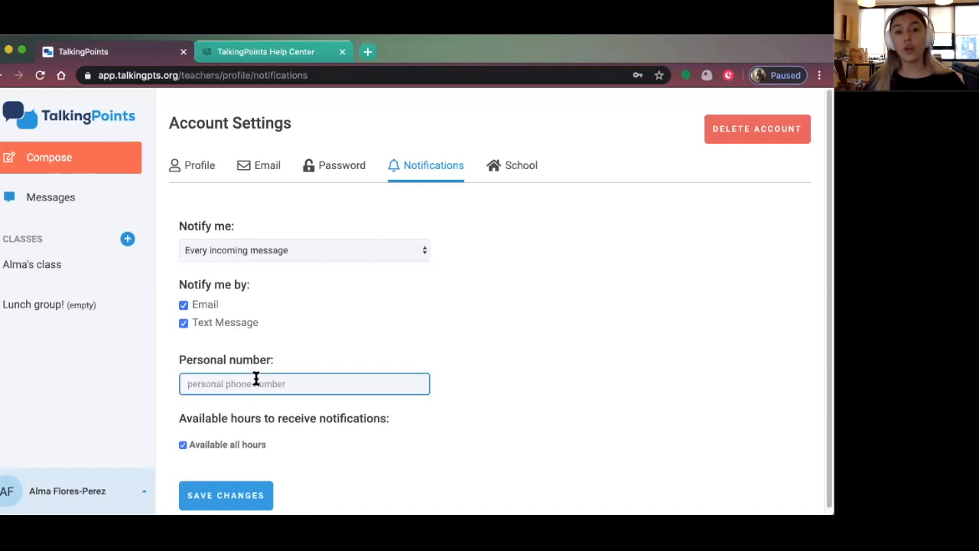
pyautogui.click(232, 324)
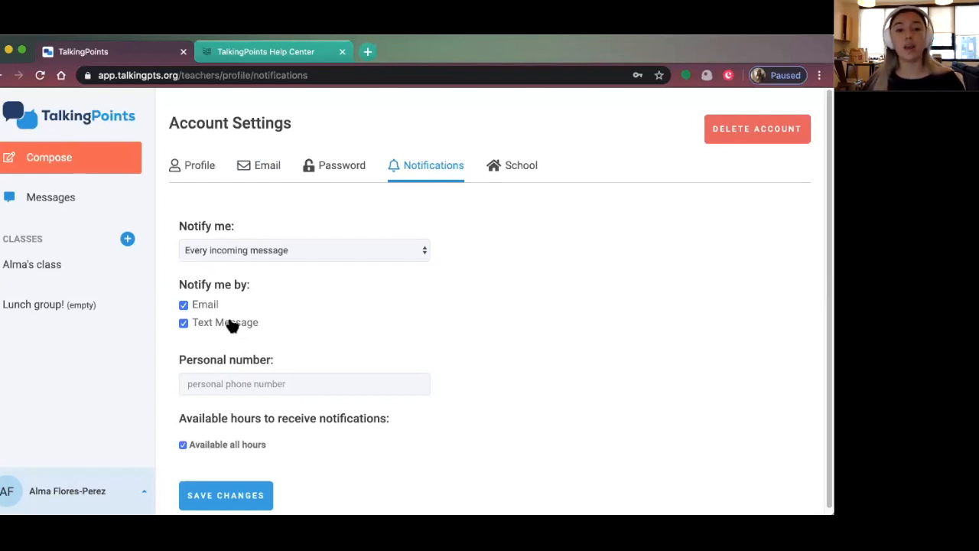
pyautogui.click(232, 325)
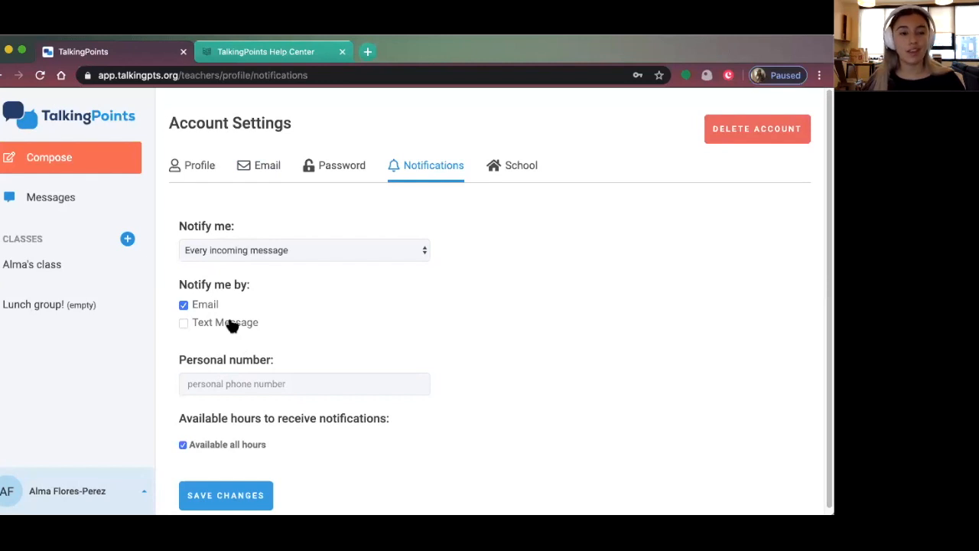
# Set notification frequency to Every incoming message, after briefly choosing twice daily
pyautogui.click(240, 250)
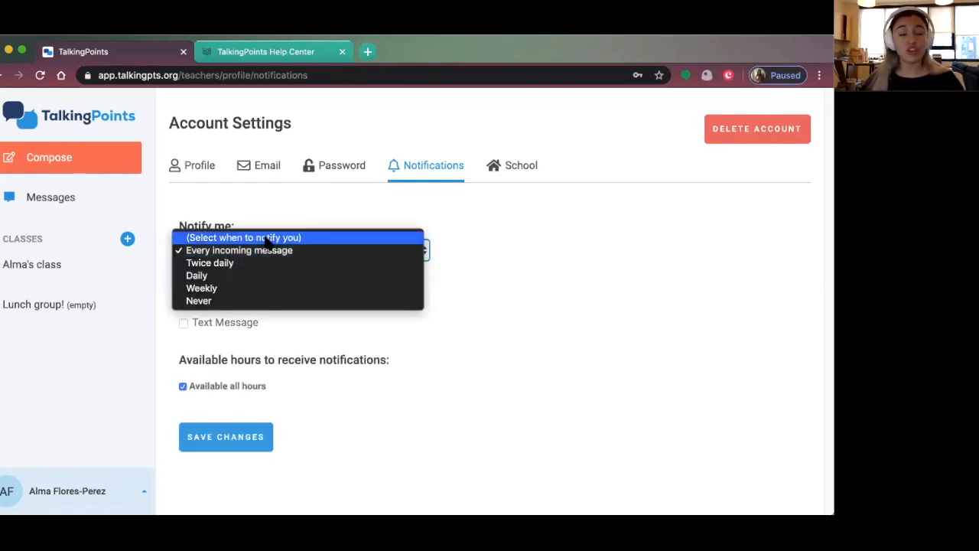
pyautogui.click(231, 264)
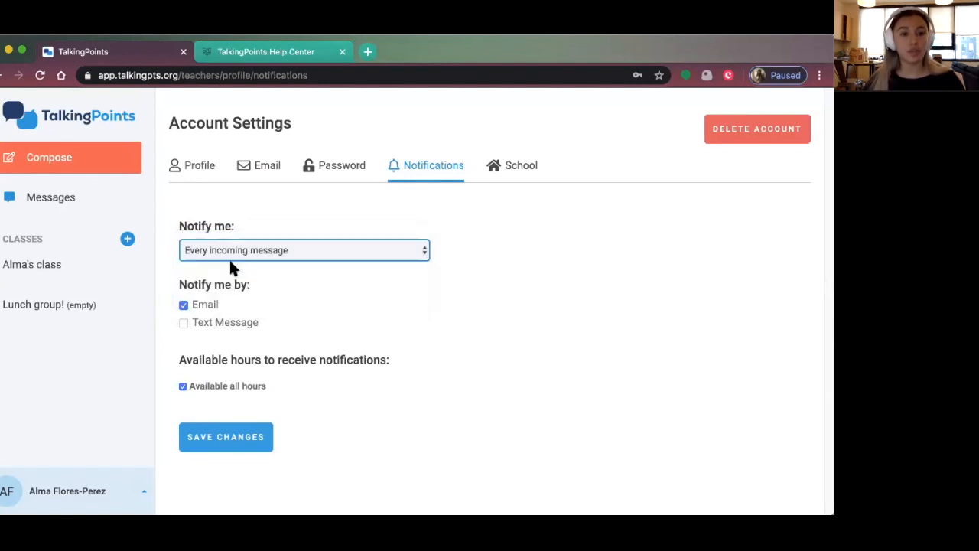
pyautogui.click(282, 251)
pyautogui.click(262, 234)
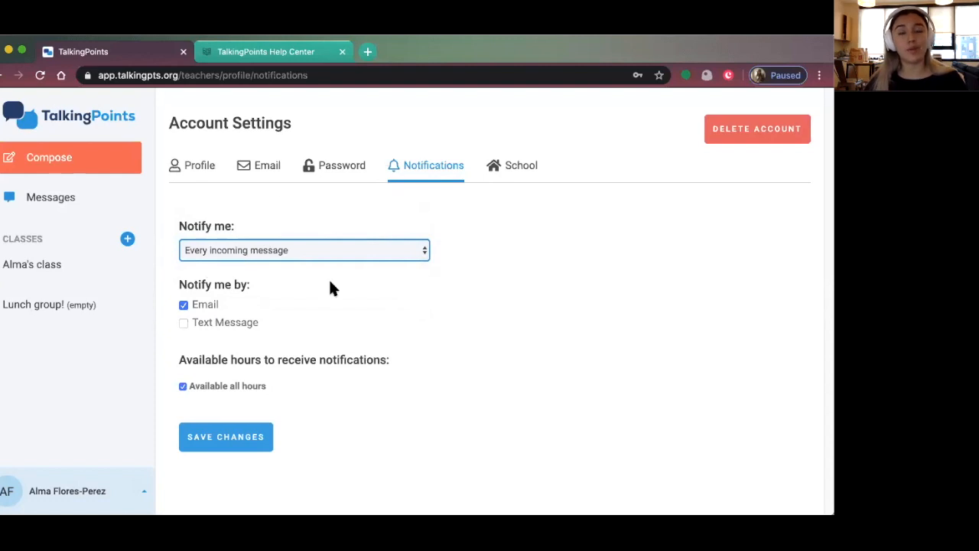
# Open the School tab and click in and out of the school or district field
pyautogui.click(510, 169)
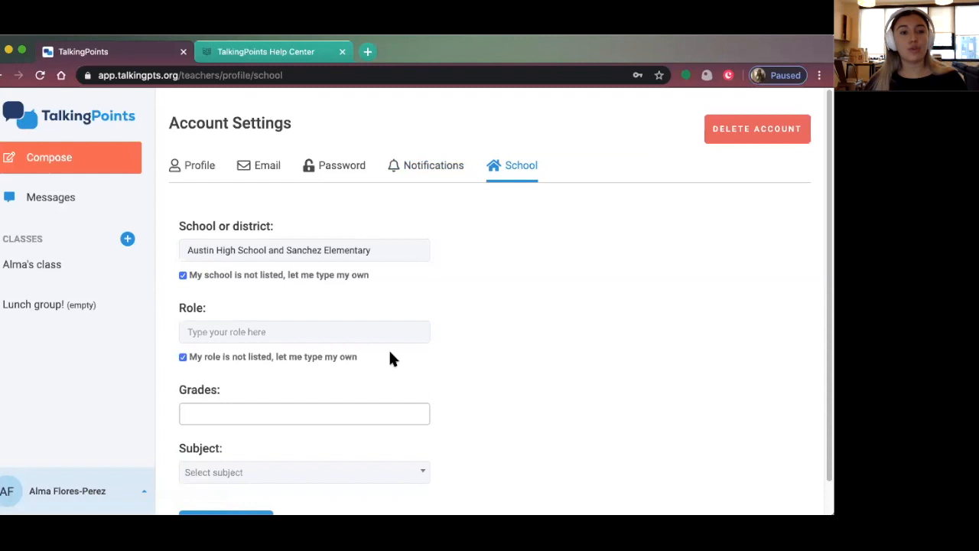
pyautogui.scroll(-1, 265, 363)
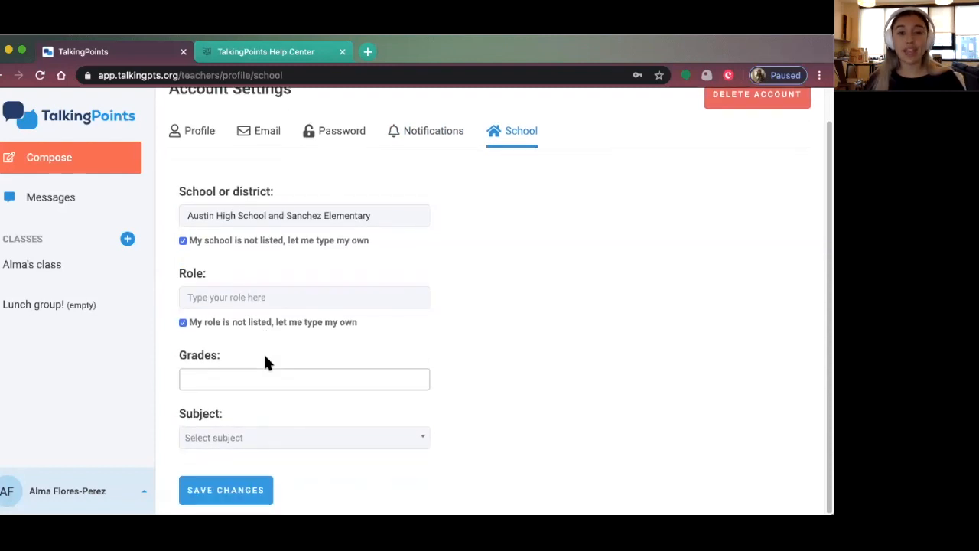
pyautogui.click(241, 210)
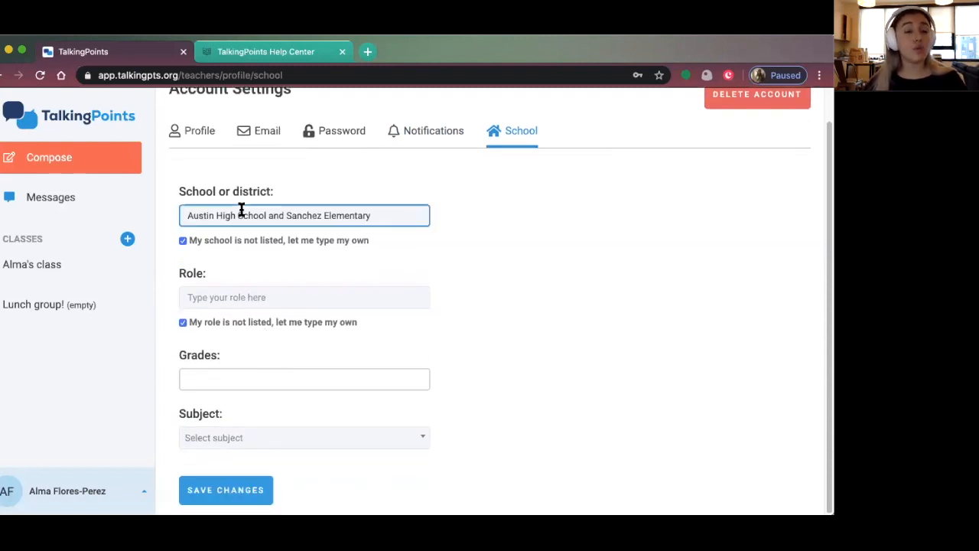
pyautogui.click(442, 192)
pyautogui.click(397, 213)
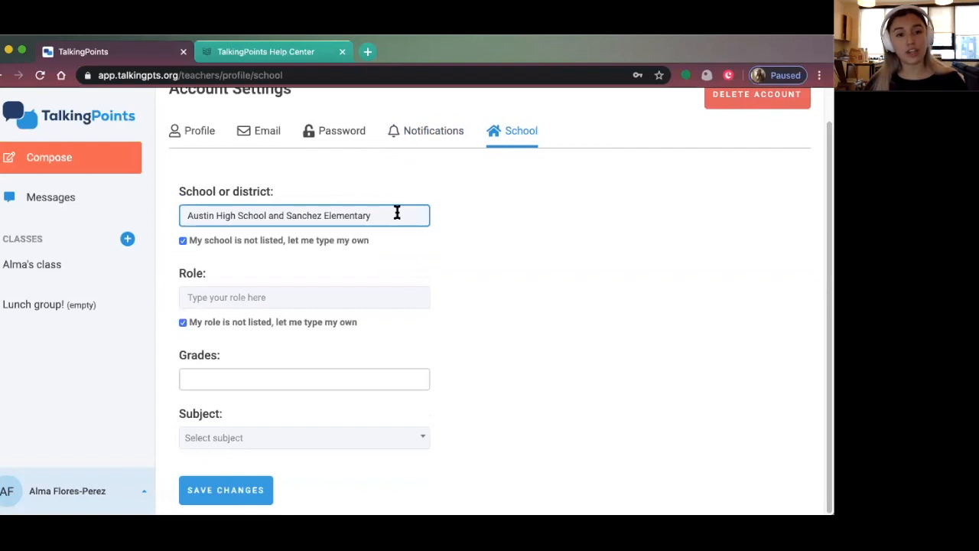
pyautogui.click(168, 222)
pyautogui.click(370, 215)
pyautogui.click(247, 477)
# Enter 'ELL Teacher' as the role
pyautogui.click(199, 297)
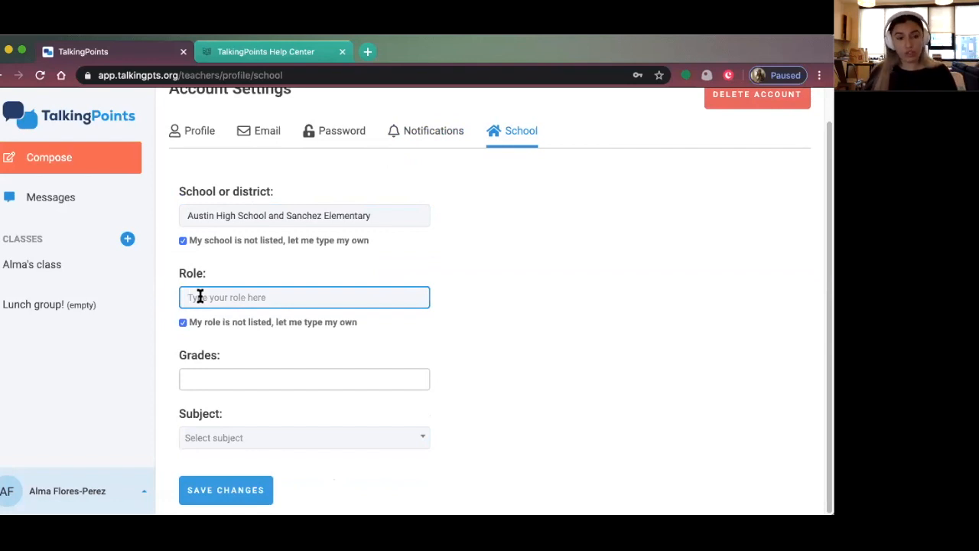
pyautogui.write('Teache')
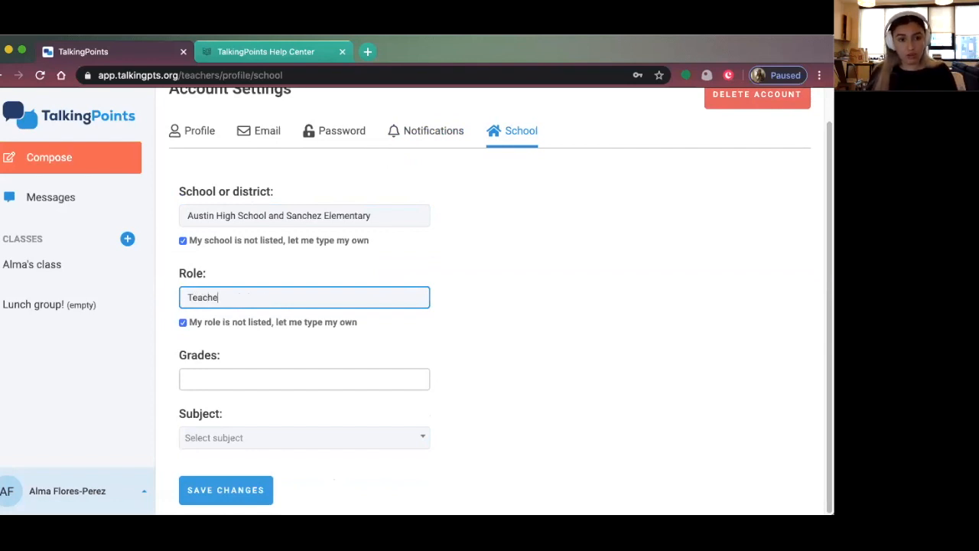
pyautogui.write('r,')
pyautogui.press('BackSpace')
pyautogui.press('BackSpace')
pyautogui.press('BackSpace')
pyautogui.press('BackSpace')
pyautogui.press('BackSpace')
pyautogui.press('BackSpace')
pyautogui.press('BackSpace')
pyautogui.press('BackSpace')
pyautogui.write('ELL Teacher')
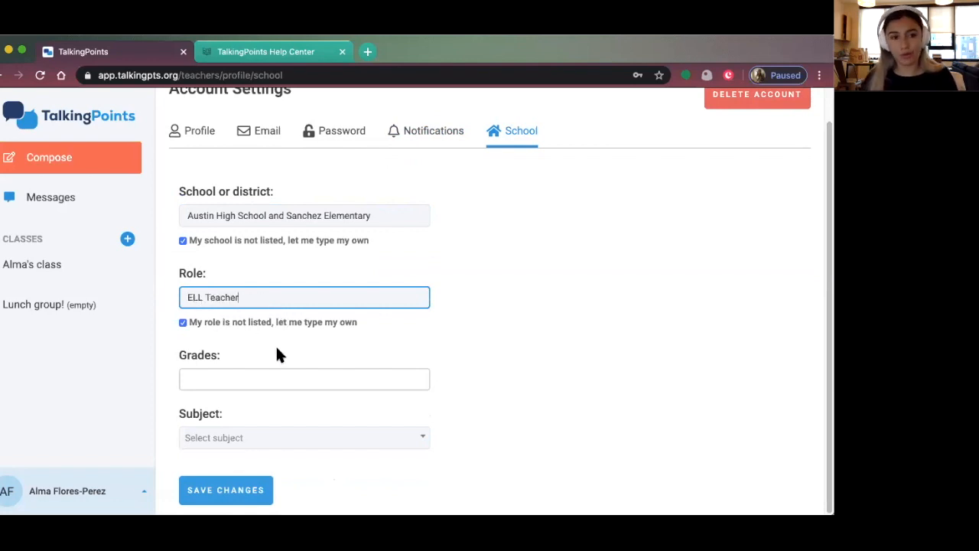
# Browse the Grades list and close it without choosing a grade
pyautogui.click(256, 377)
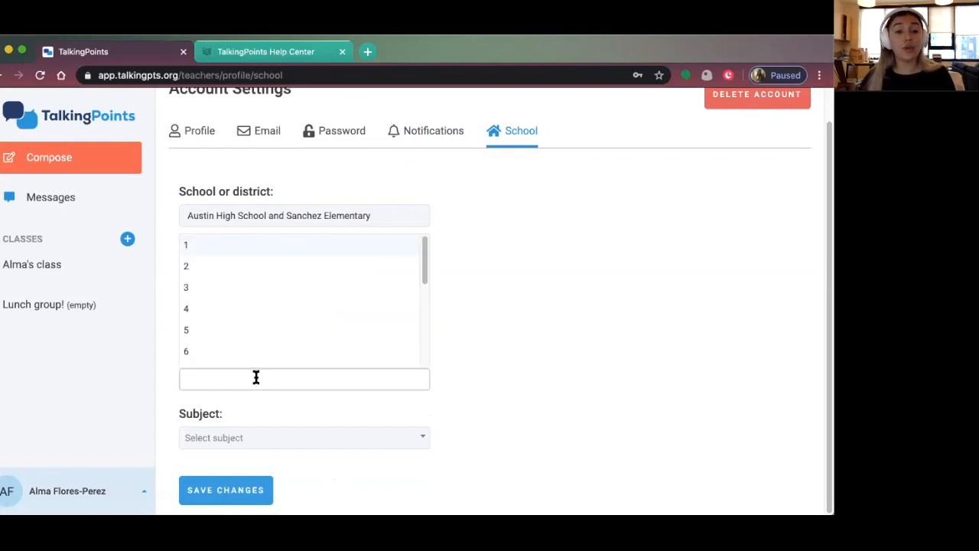
pyautogui.scroll(-3, 214, 325)
pyautogui.scroll(-1, 219, 327)
pyautogui.scroll(4, 219, 329)
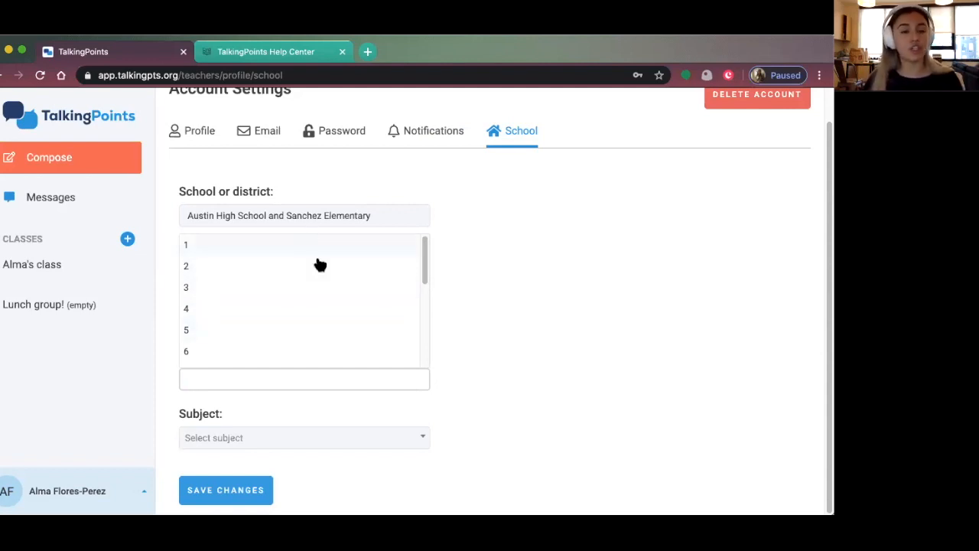
pyautogui.scroll(-2, 305, 306)
pyautogui.scroll(-2, 306, 309)
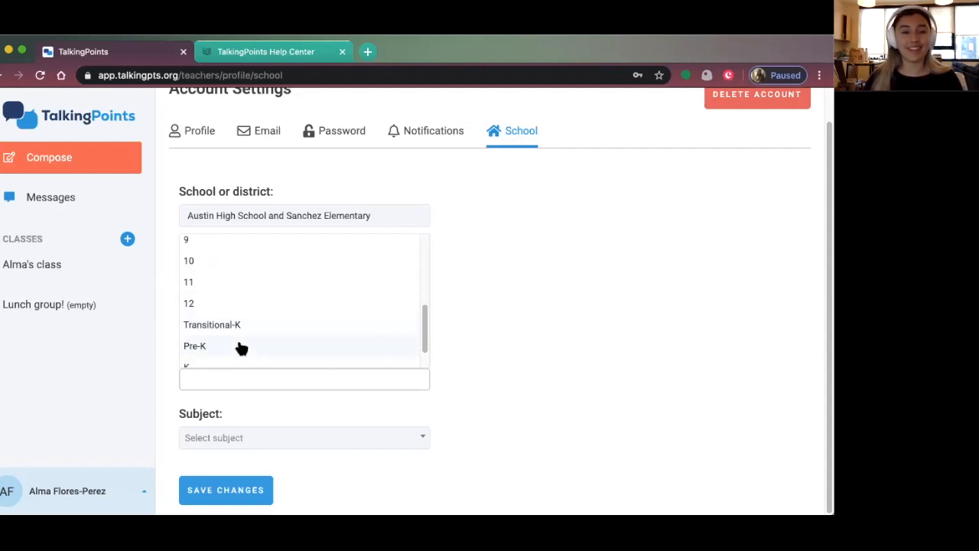
pyautogui.click(498, 337)
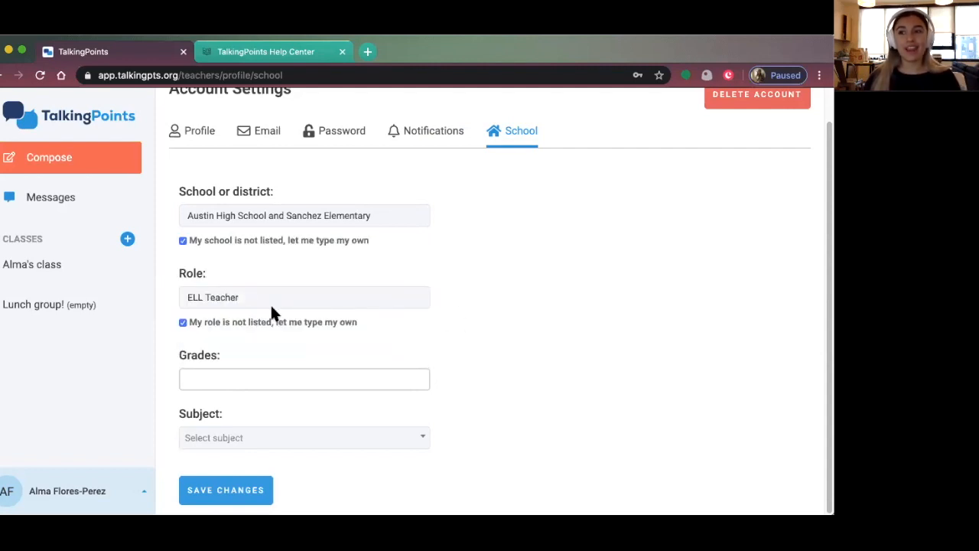
# Go to Messages and view the class feed's internet-access poll results
pyautogui.click(44, 205)
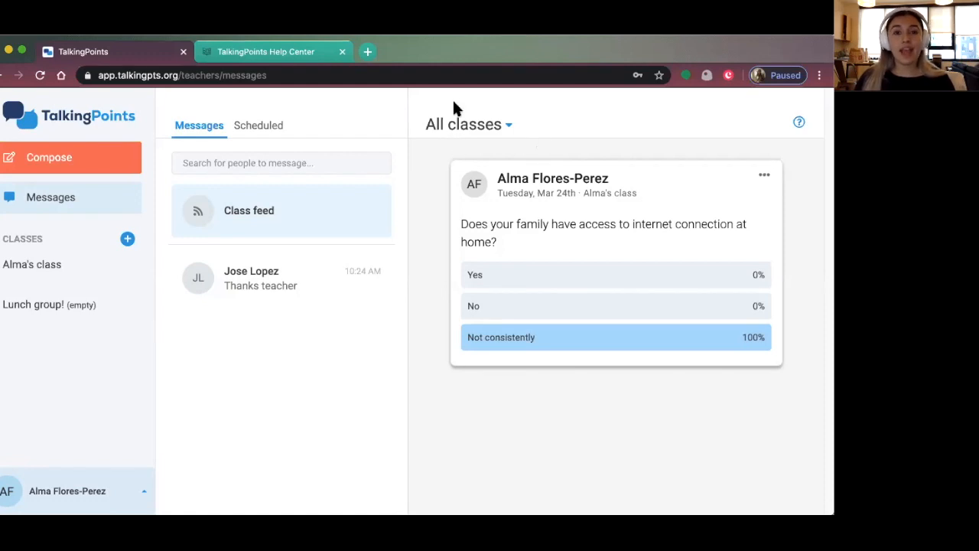
pyautogui.moveTo(322, 266)
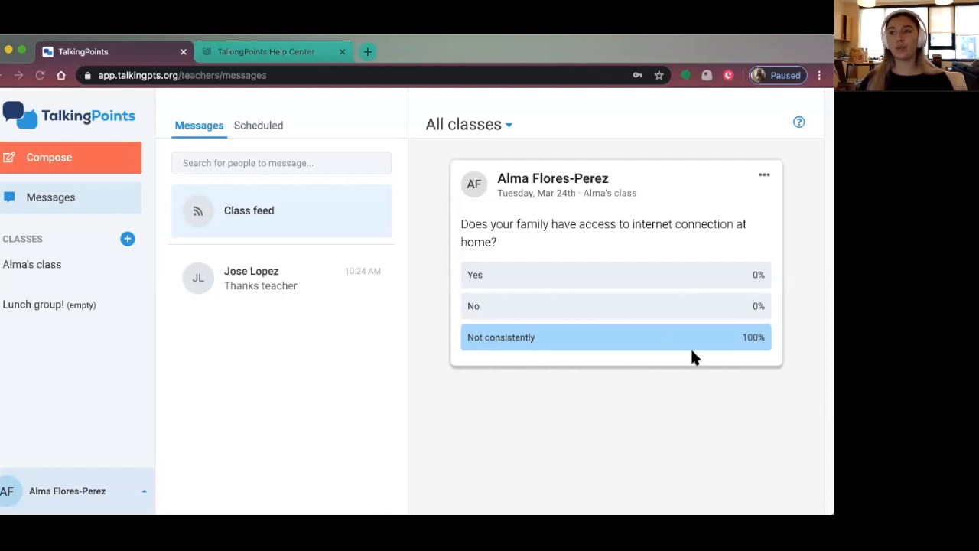
# Reopen the account menu and go to Profile's School settings tab
pyautogui.click(33, 490)
pyautogui.click(48, 492)
pyautogui.click(59, 493)
pyautogui.click(43, 327)
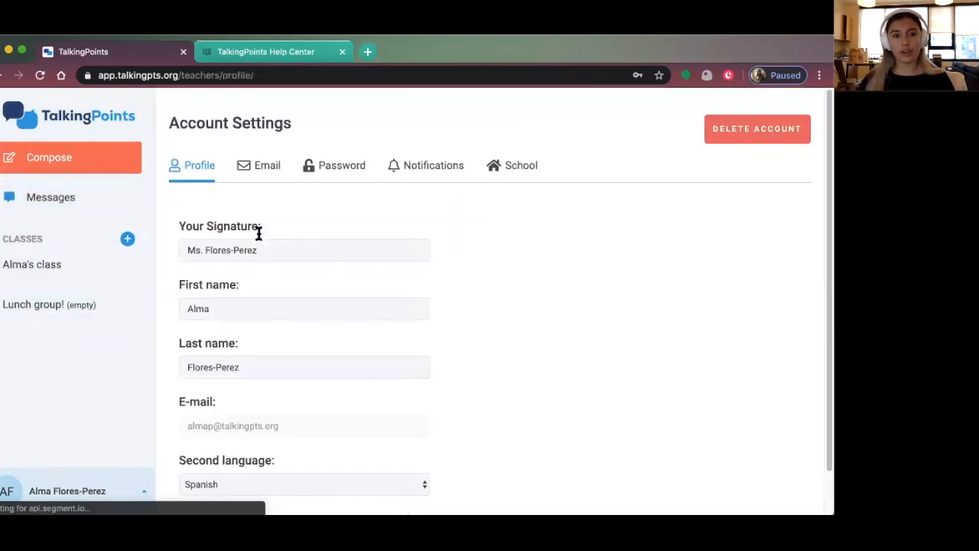
pyautogui.click(507, 166)
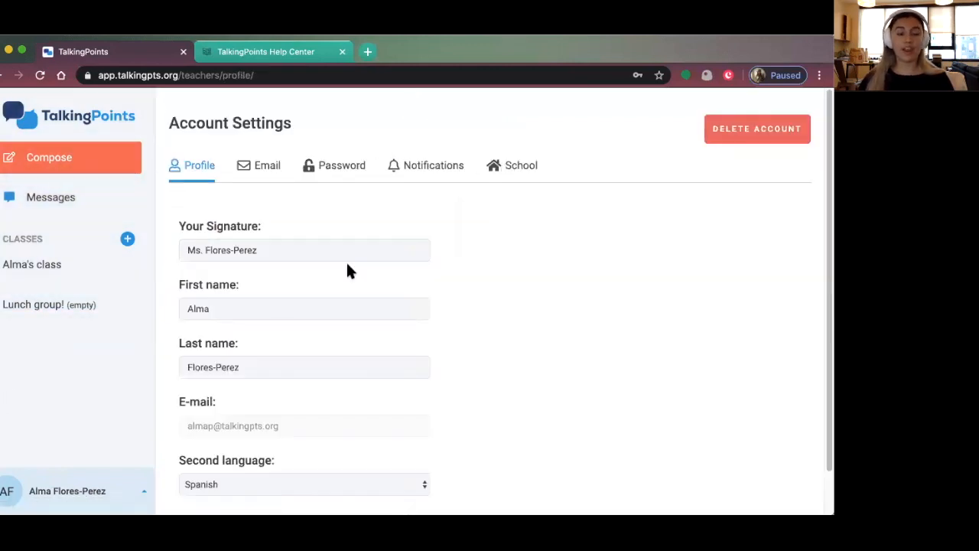
# Add grades 1, 2 and 3 in the Grades list, then start a new message
pyautogui.click(216, 413)
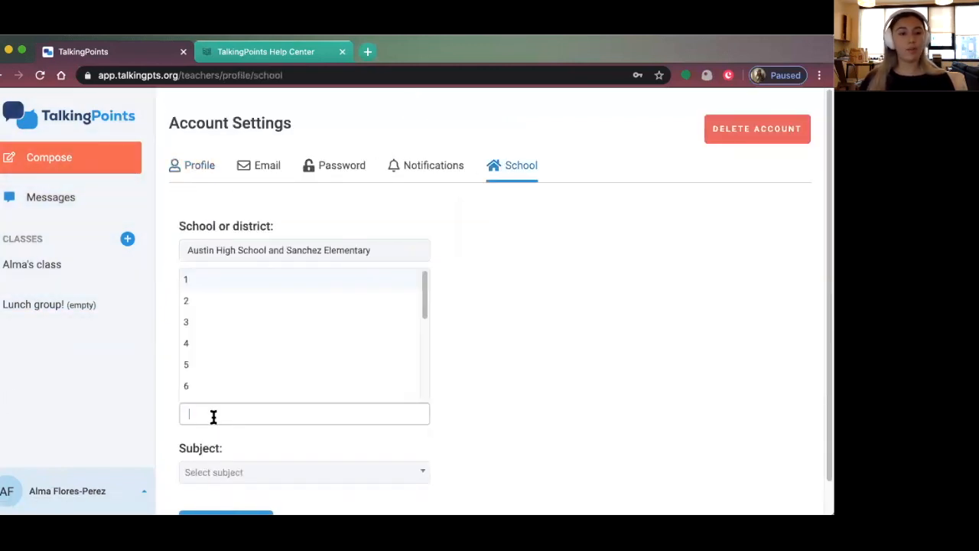
pyautogui.click(233, 280)
pyautogui.click(251, 409)
pyautogui.click(243, 304)
pyautogui.click(252, 411)
pyautogui.click(258, 324)
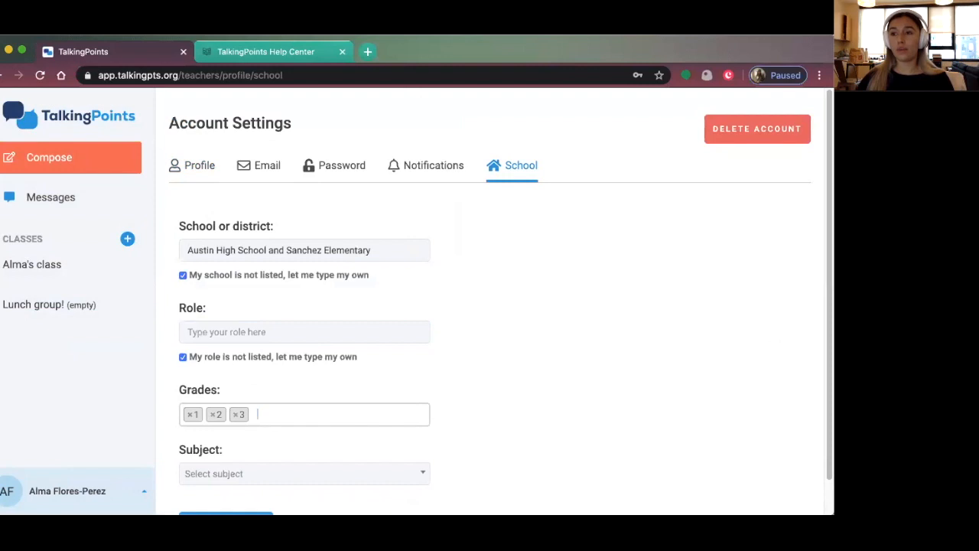
pyautogui.click(81, 156)
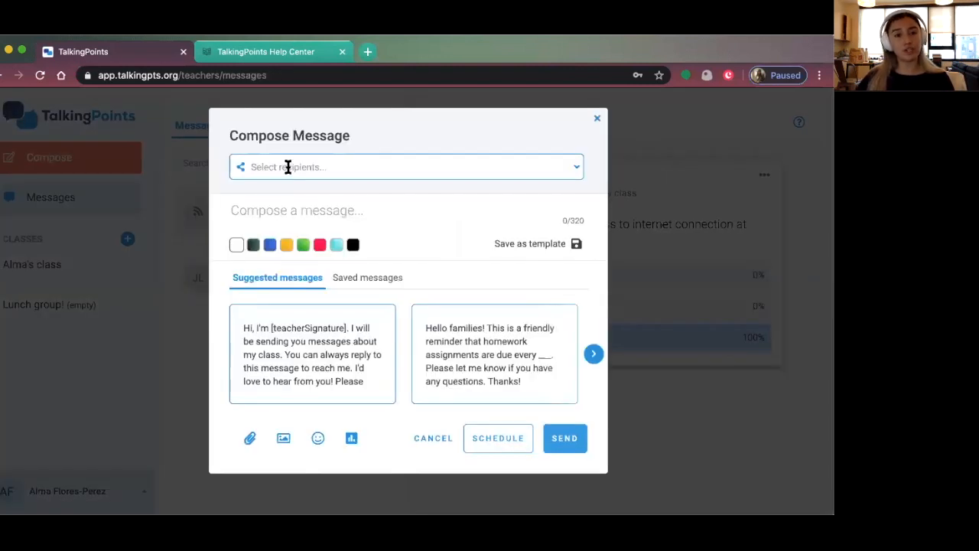
# Address the new message to Everyone, then close it and discard the draft
pyautogui.click(288, 167)
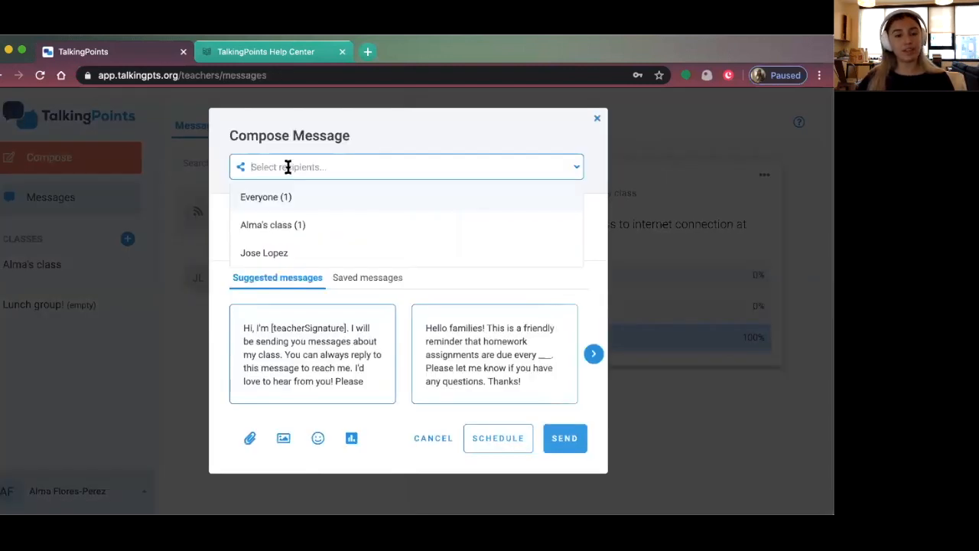
pyautogui.click(283, 197)
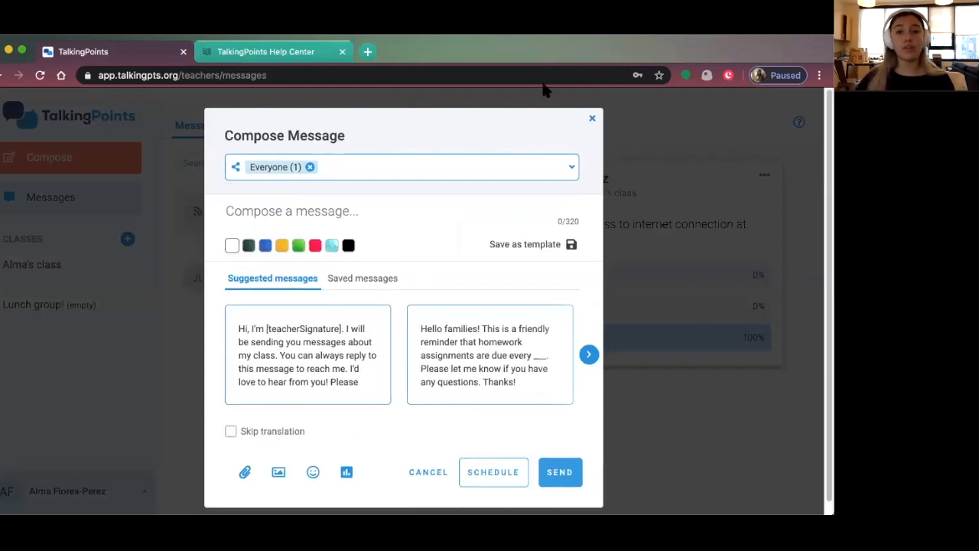
pyautogui.click(592, 117)
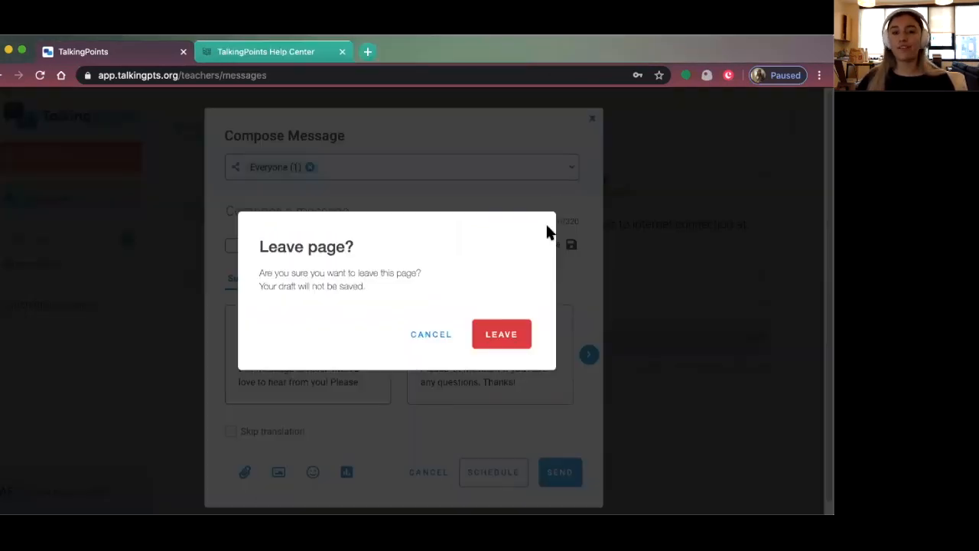
pyautogui.click(515, 339)
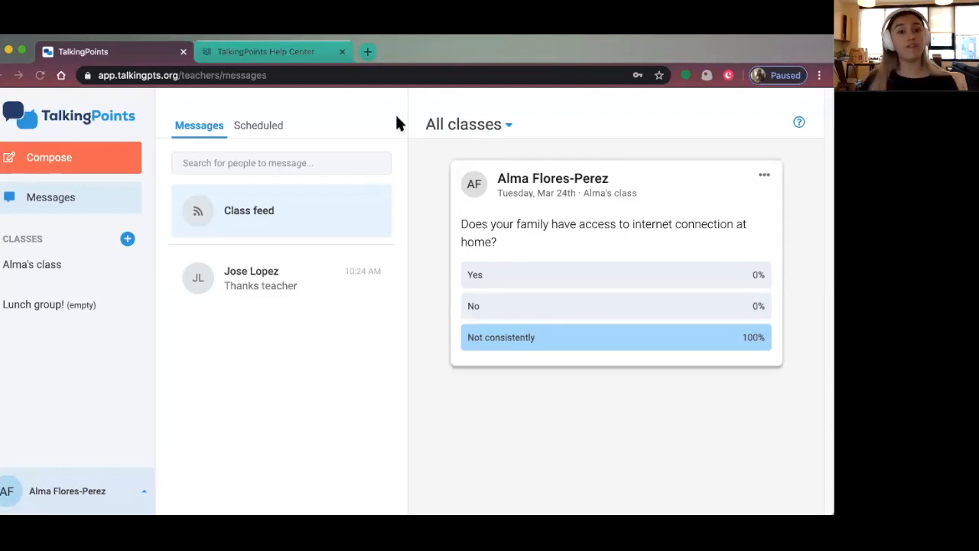
# Check the Notifications settings, open the first class's roster, then return to Messages
pyautogui.click(62, 489)
pyautogui.click(66, 348)
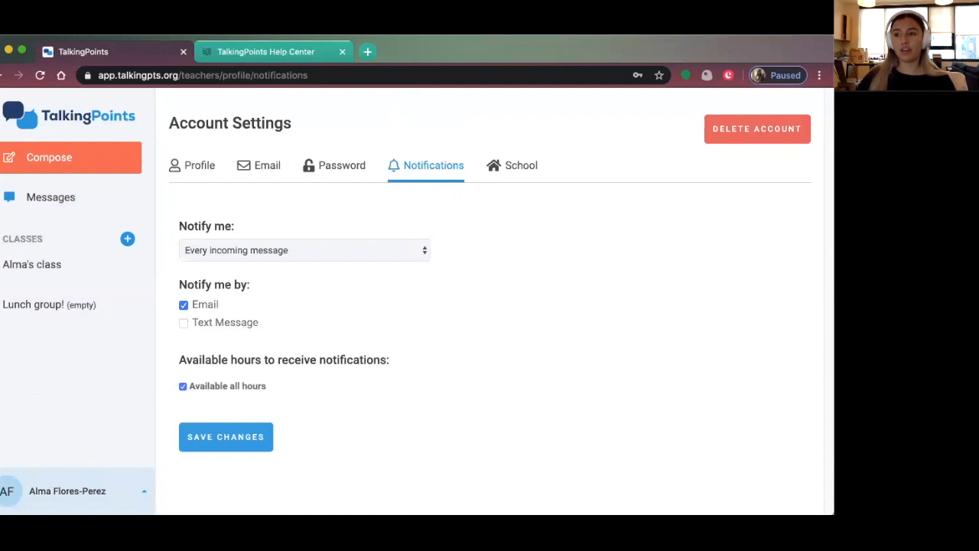
pyautogui.click(84, 265)
pyautogui.click(44, 204)
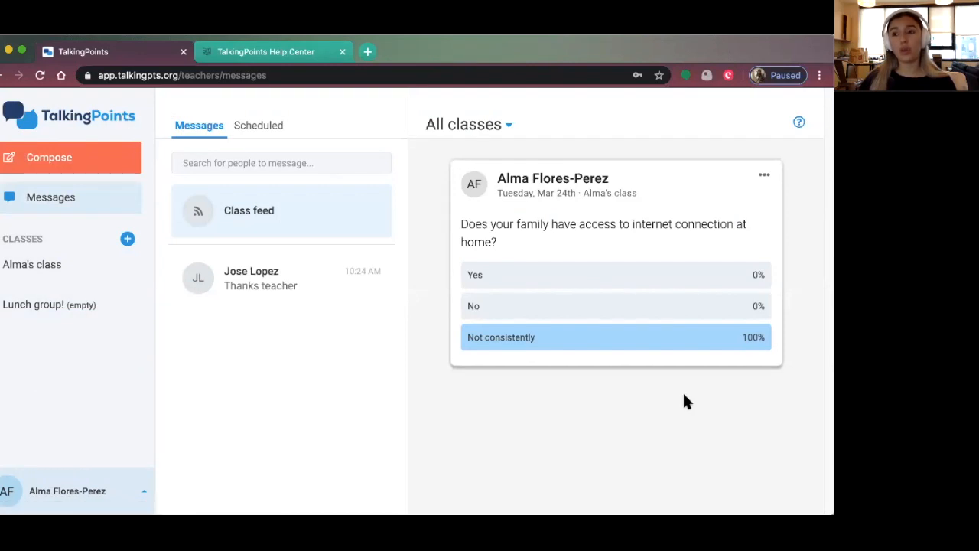
# Open the student's details from the class roster and replace the first name with the family's surname
pyautogui.click(79, 265)
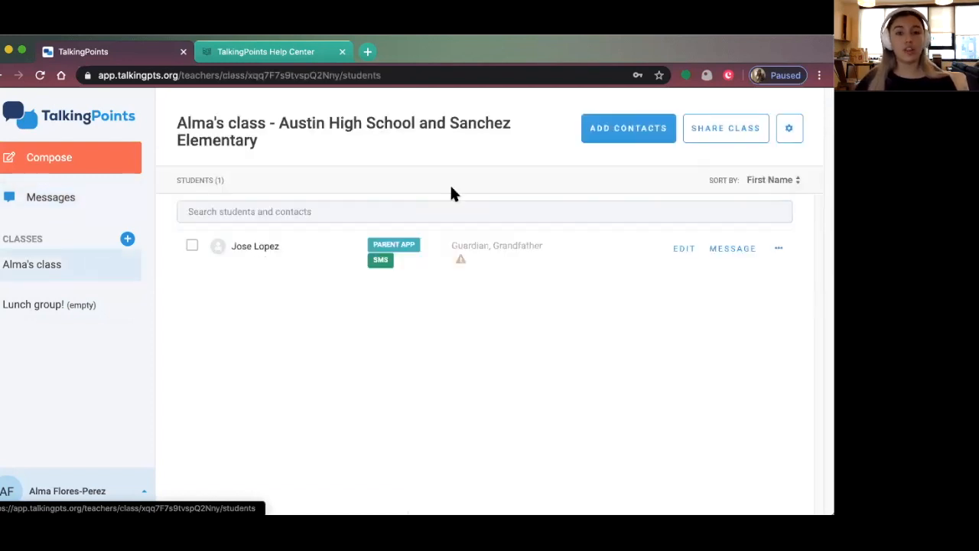
pyautogui.click(688, 251)
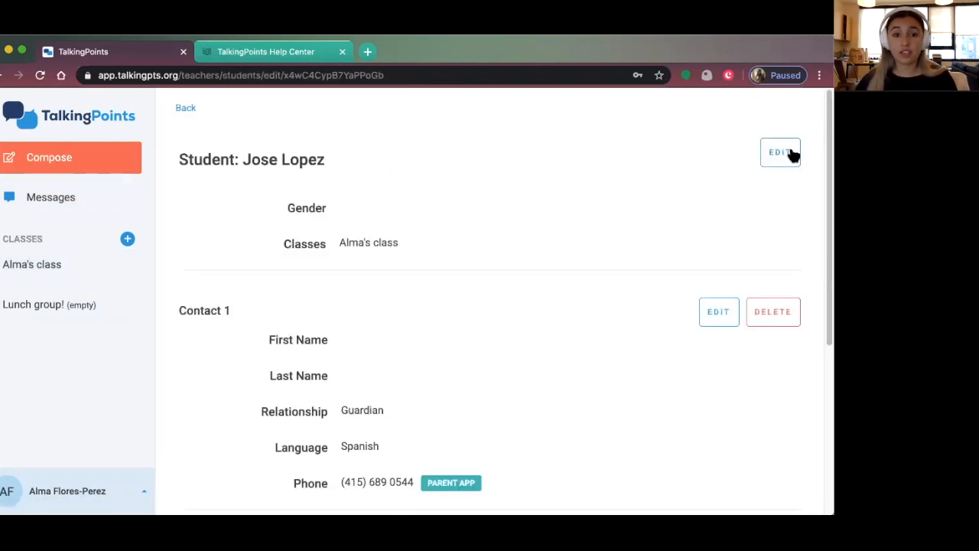
pyautogui.click(793, 156)
pyautogui.moveTo(442, 156); pyautogui.dragTo(339, 153)
pyautogui.write('L')
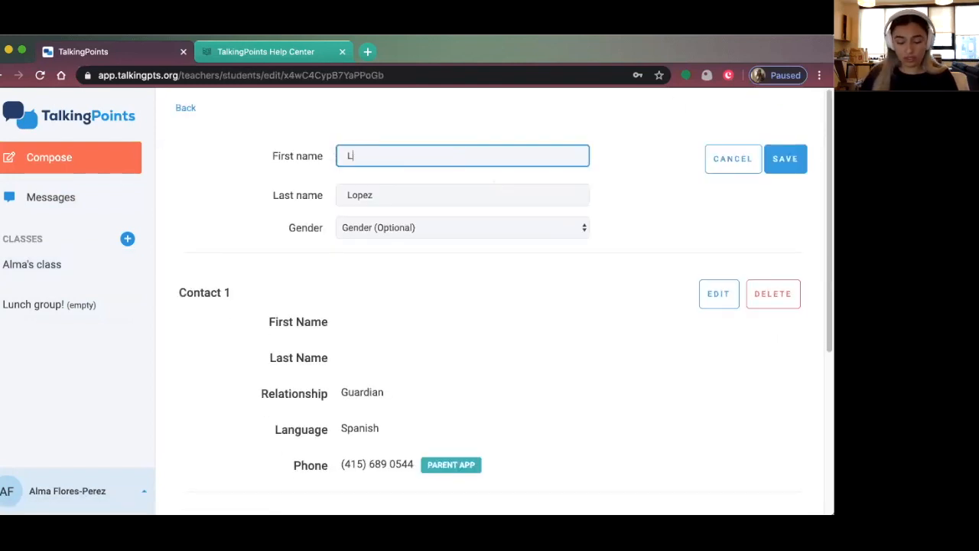
pyautogui.write('opez')
# Change the student's last name to 'Family', save it, and return to the class's student list
pyautogui.click(336, 197)
pyautogui.doubleClick(335, 197)
pyautogui.write('Family')
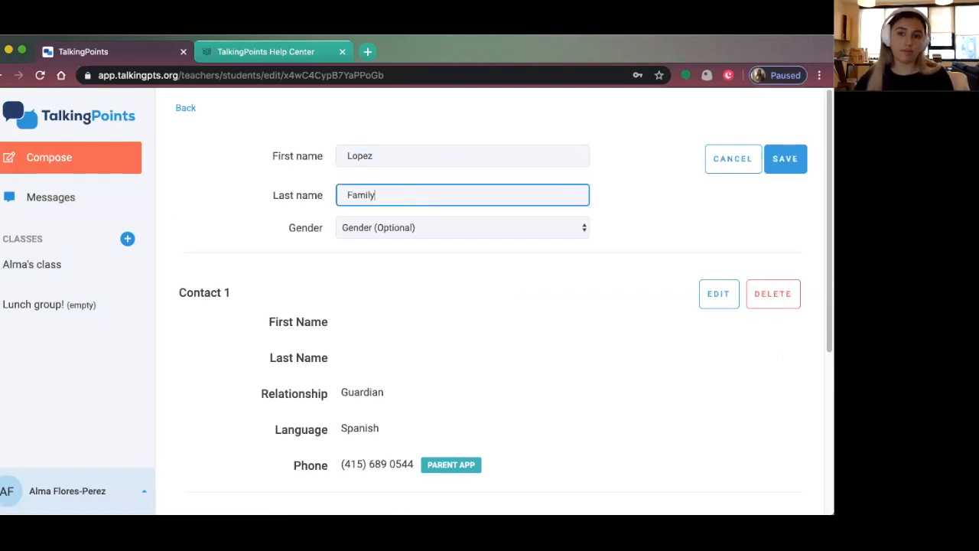
pyautogui.click(788, 162)
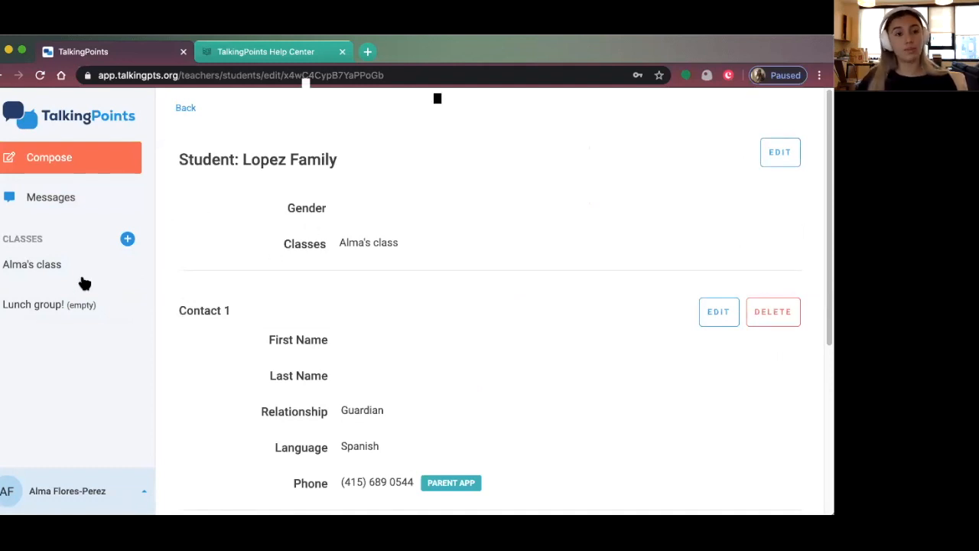
pyautogui.click(46, 264)
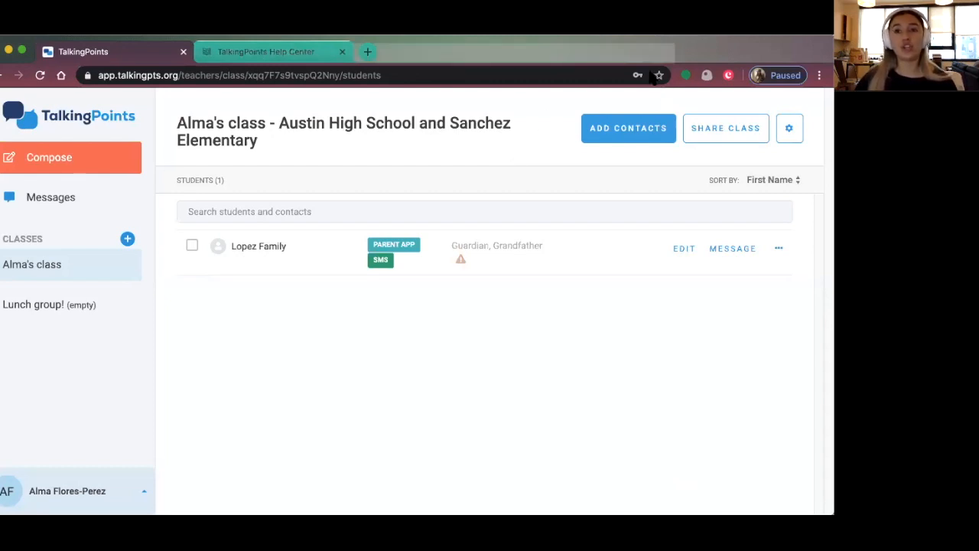
# From Share Class, fill the invite form with the teacher's first name, last name and e-mail
pyautogui.click(707, 128)
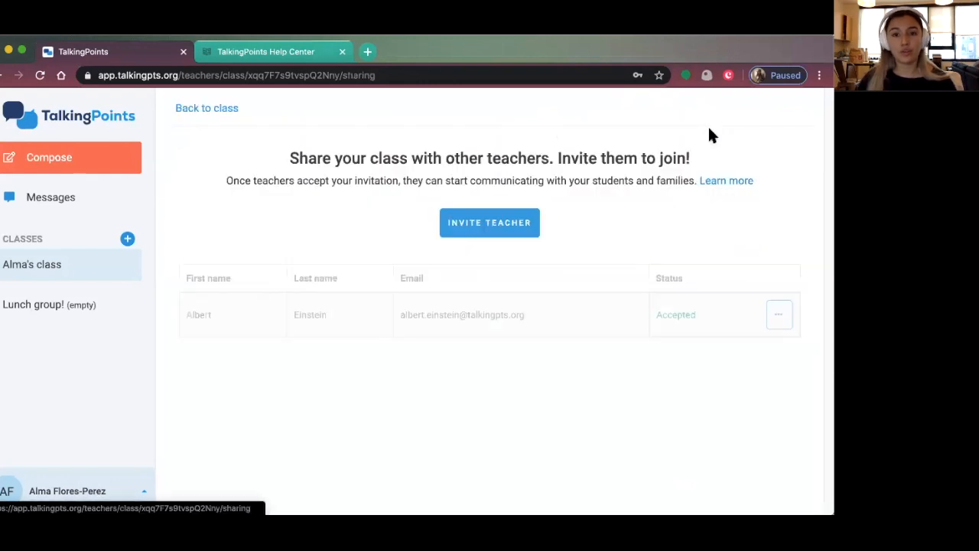
pyautogui.click(464, 228)
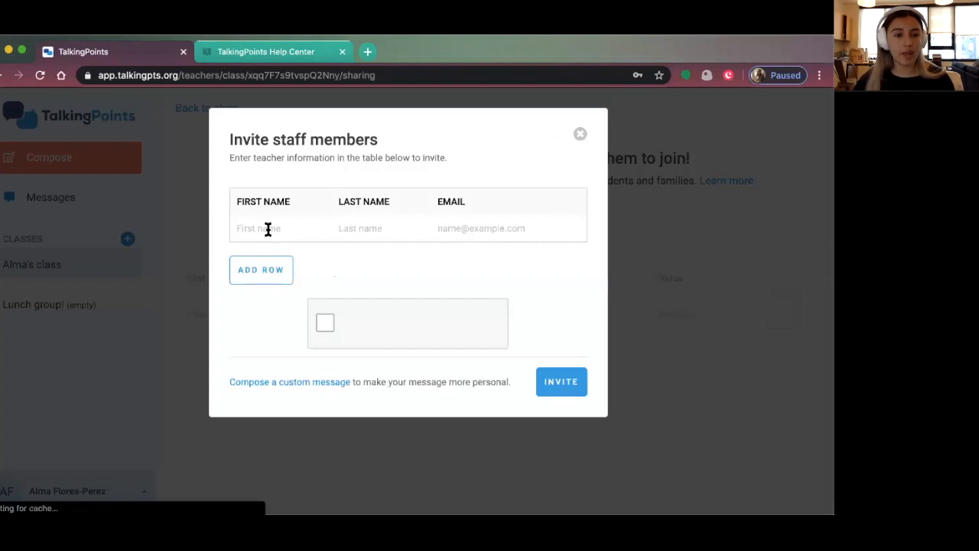
pyautogui.click(265, 228)
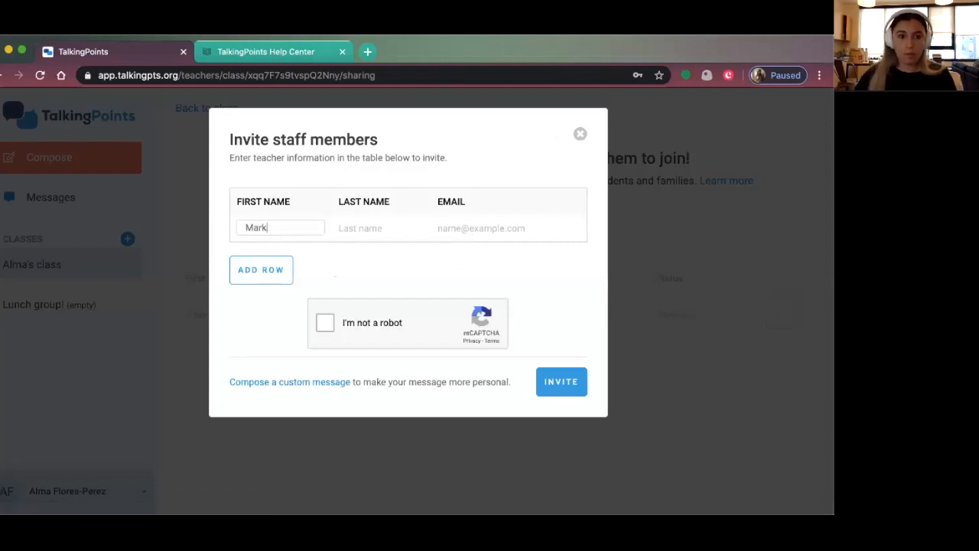
pyautogui.click(354, 227)
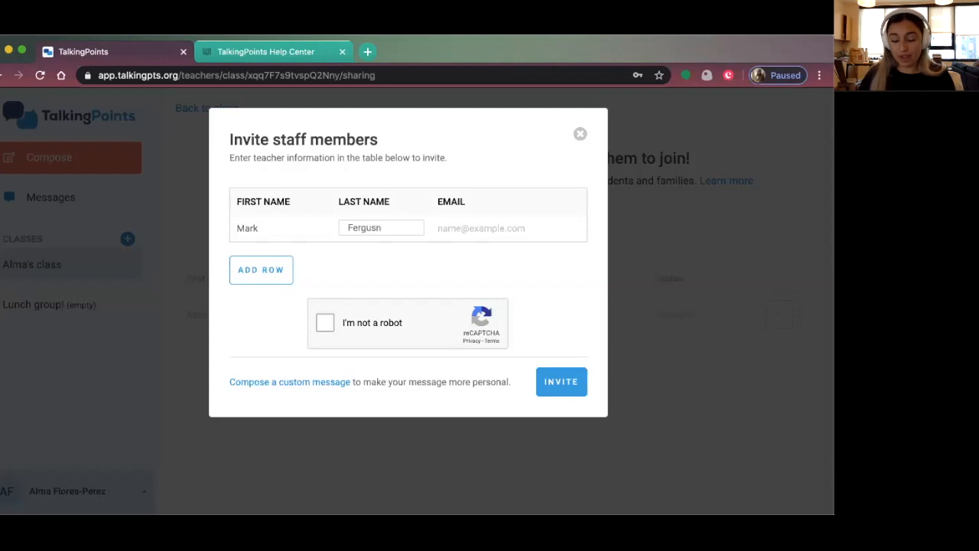
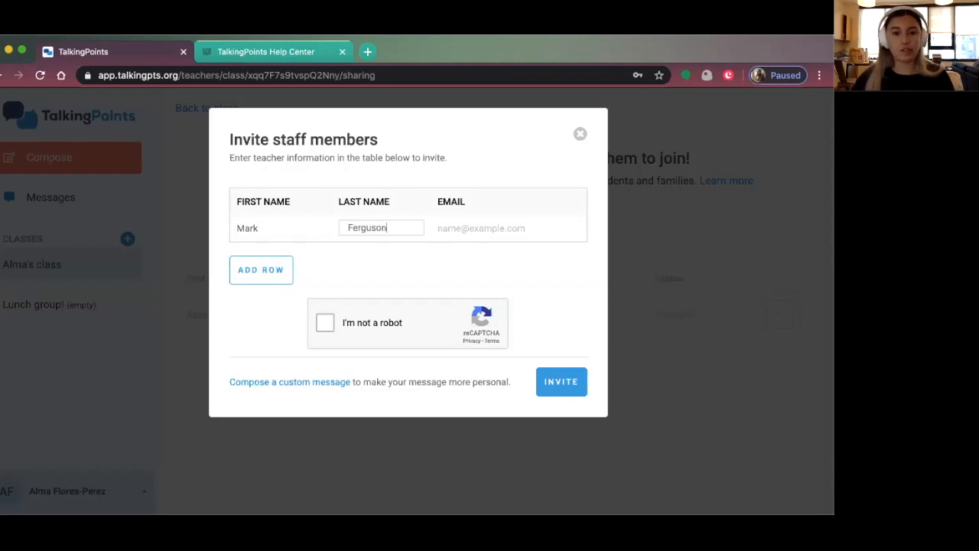
pyautogui.click(469, 226)
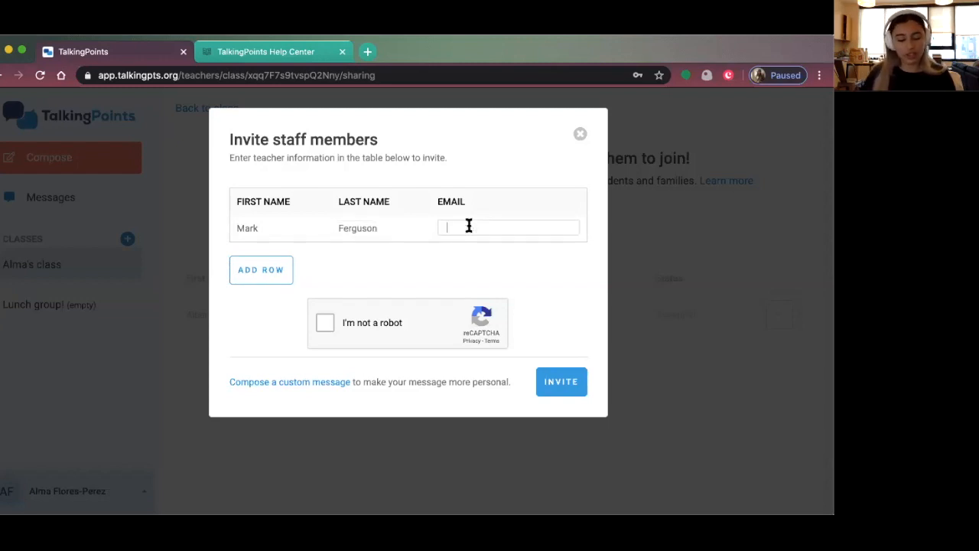
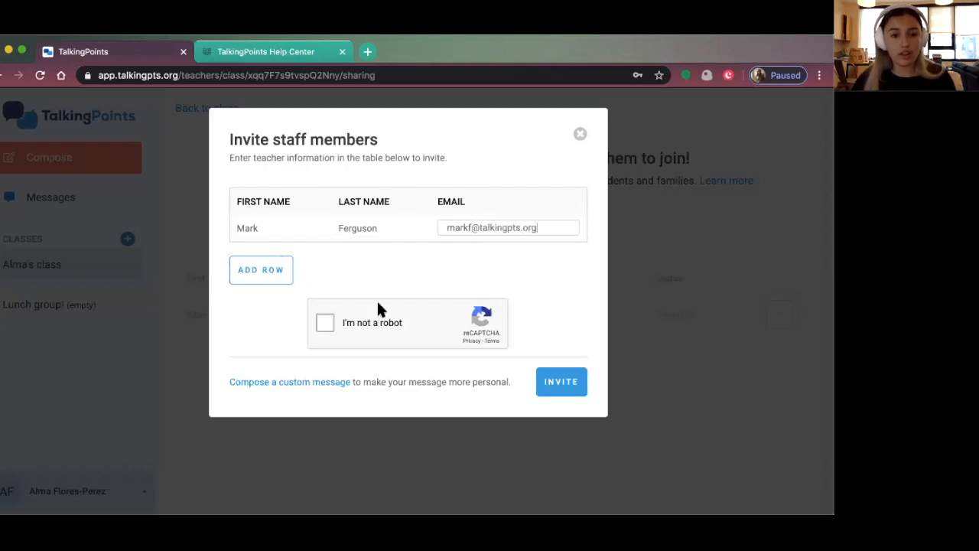
# Pass the reCAPTCHA, send the invitation, and dismiss the confirmation
pyautogui.click(325, 321)
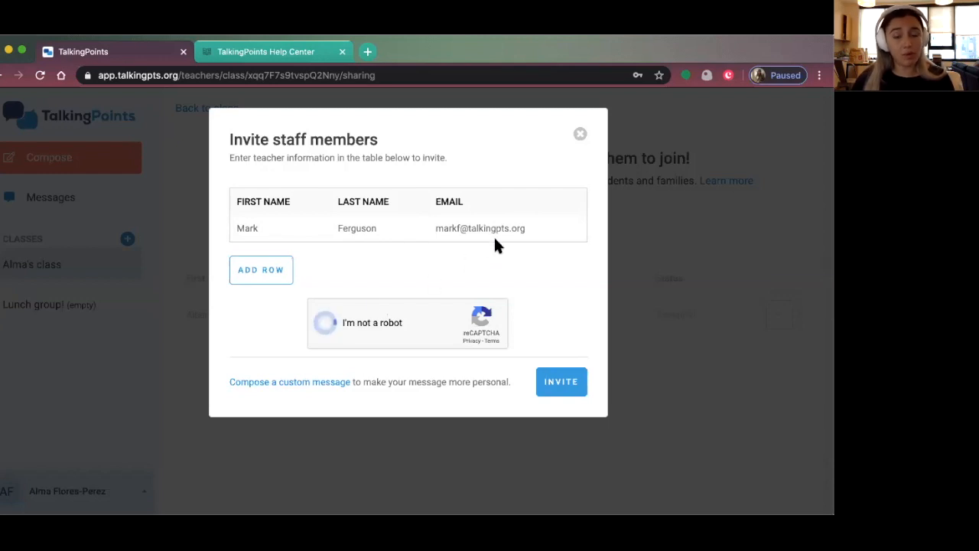
pyautogui.click(557, 382)
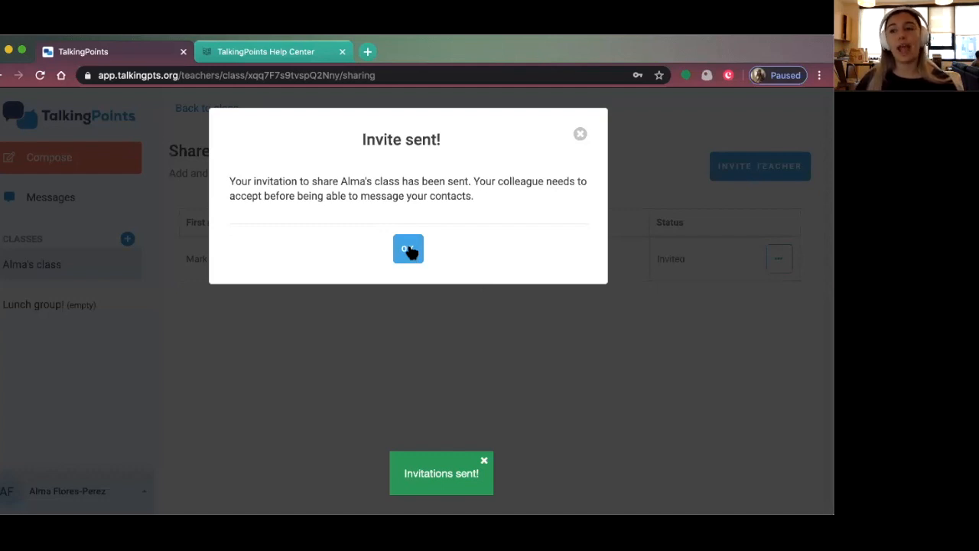
pyautogui.click(408, 250)
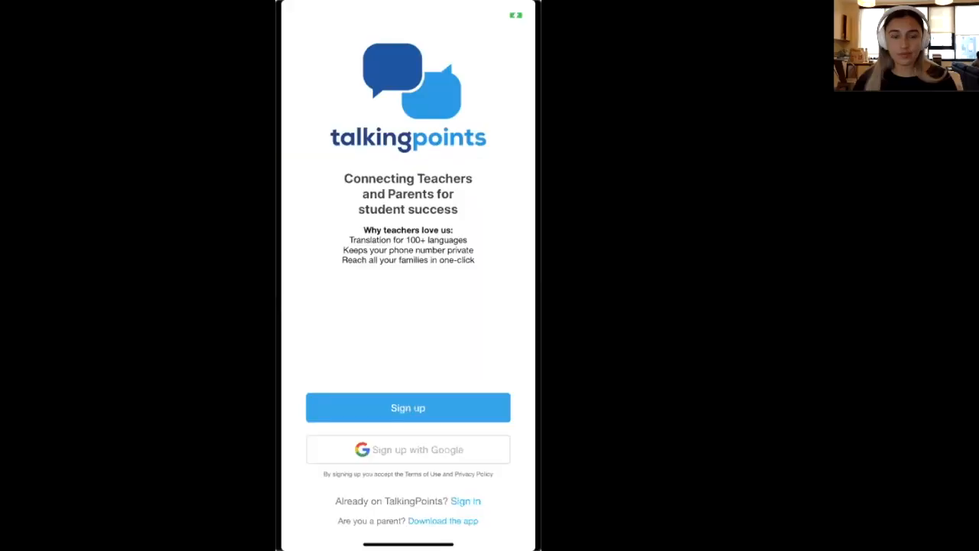
# Switch from the welcome screen to the Sign in form for an existing account
pyautogui.moveTo(429, 197)
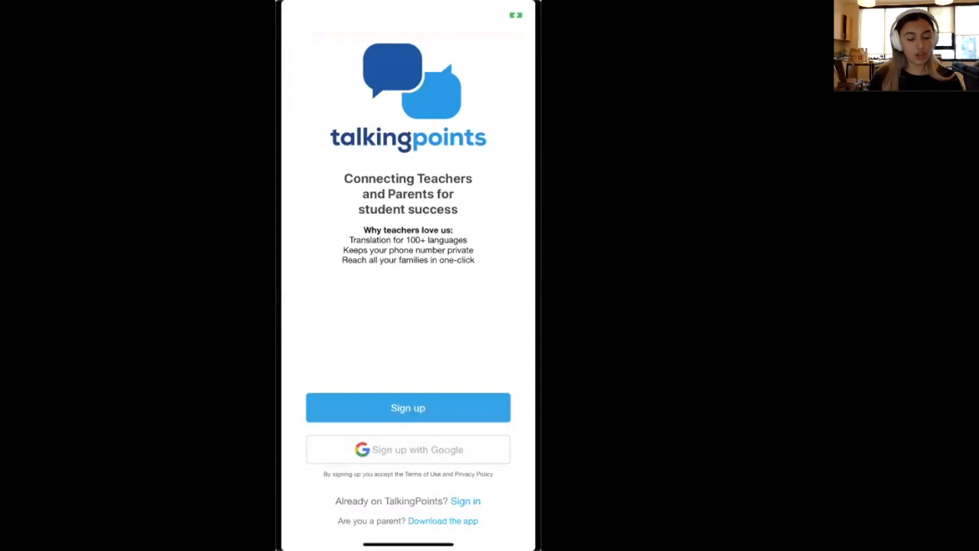
pyautogui.click(465, 500)
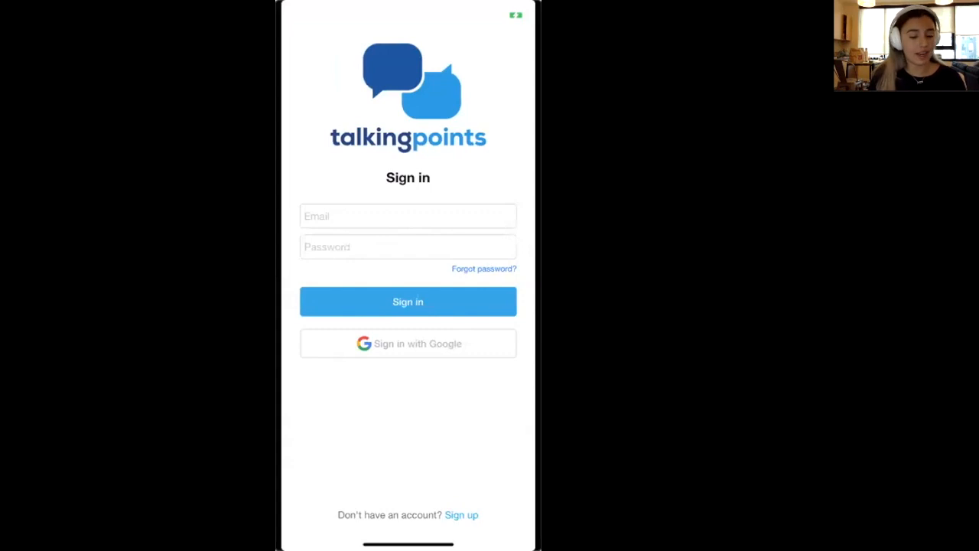
# Sign in with the teacher account's e-mail and password
pyautogui.click(407, 216)
pyautogui.press('Return')
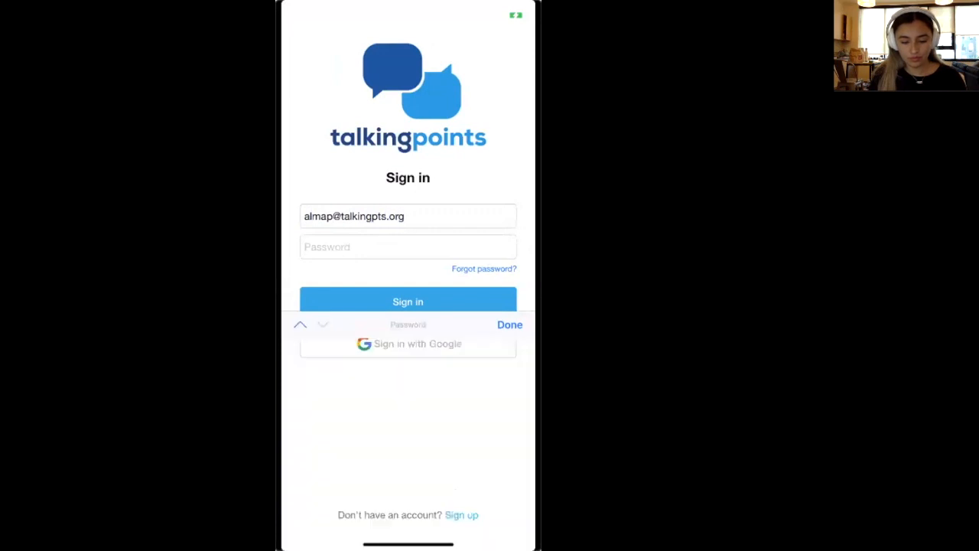
pyautogui.write('•')
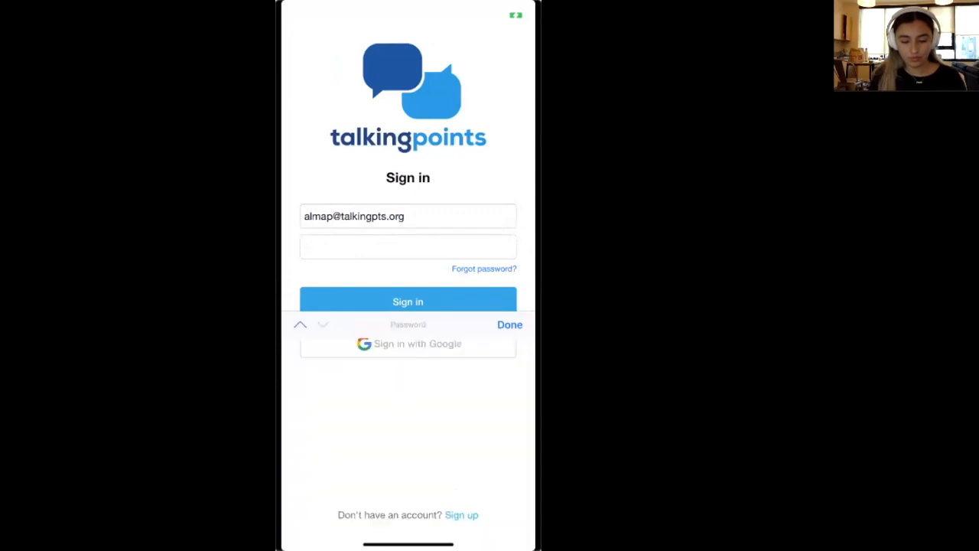
pyautogui.press('Return')
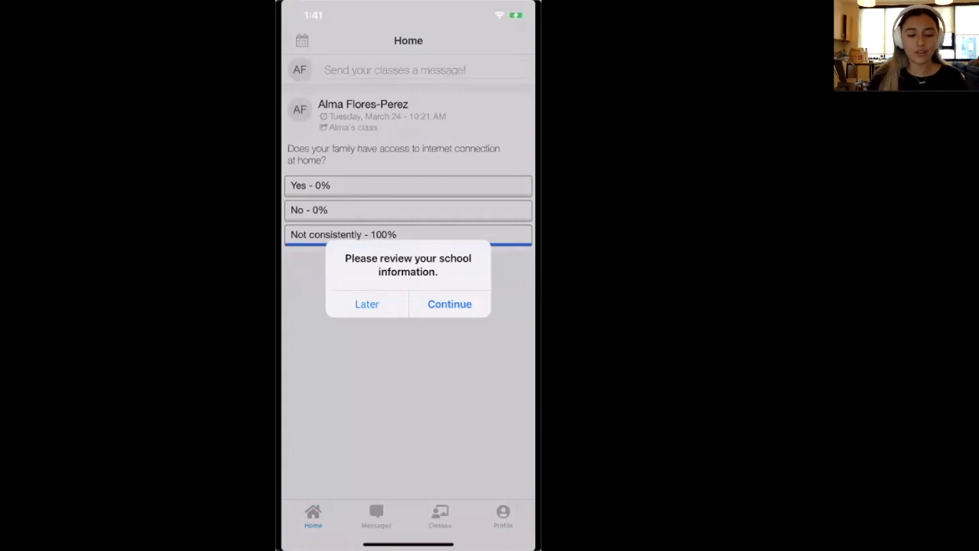
# Choose Later on the school-info alert, then visit Messages, Classes, Profile and Home tabs
pyautogui.click(367, 305)
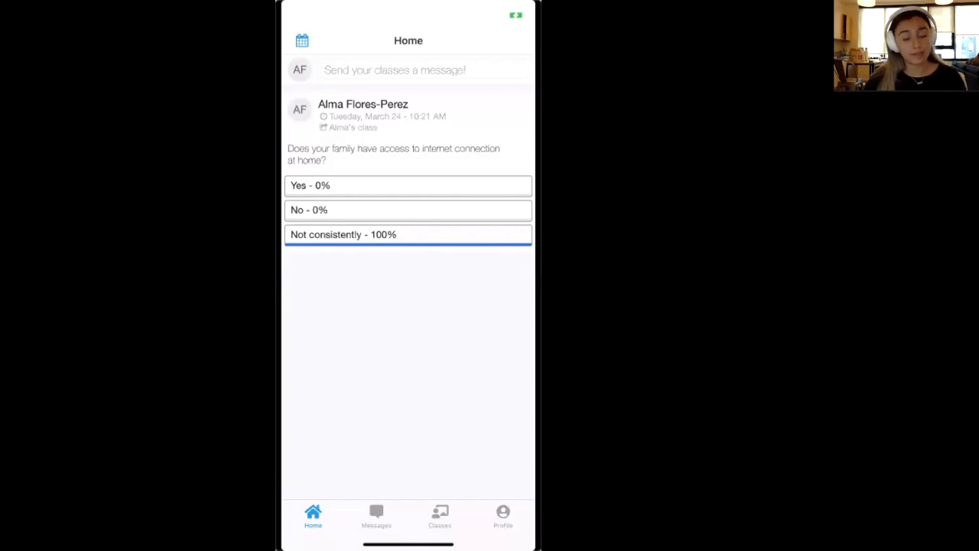
pyautogui.scroll(-1, 408, 229)
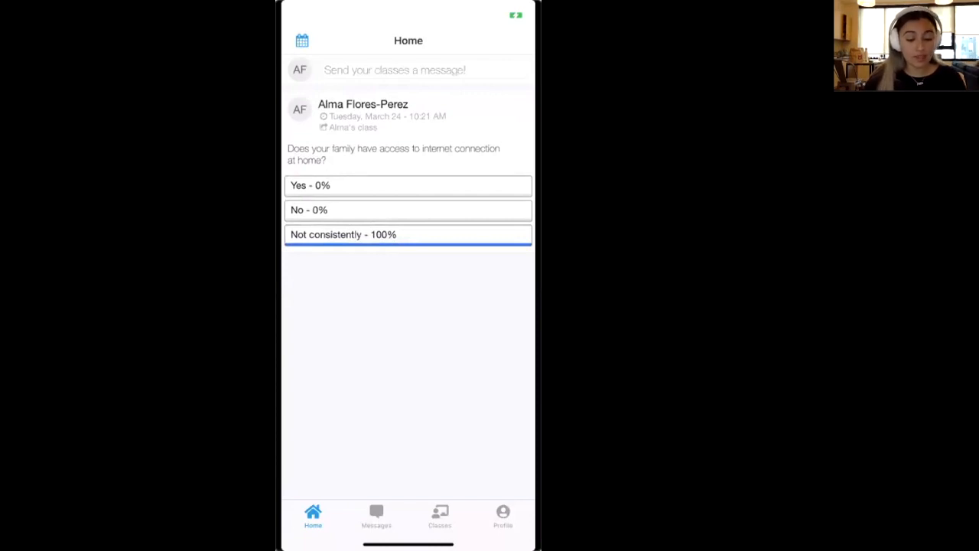
pyautogui.click(377, 515)
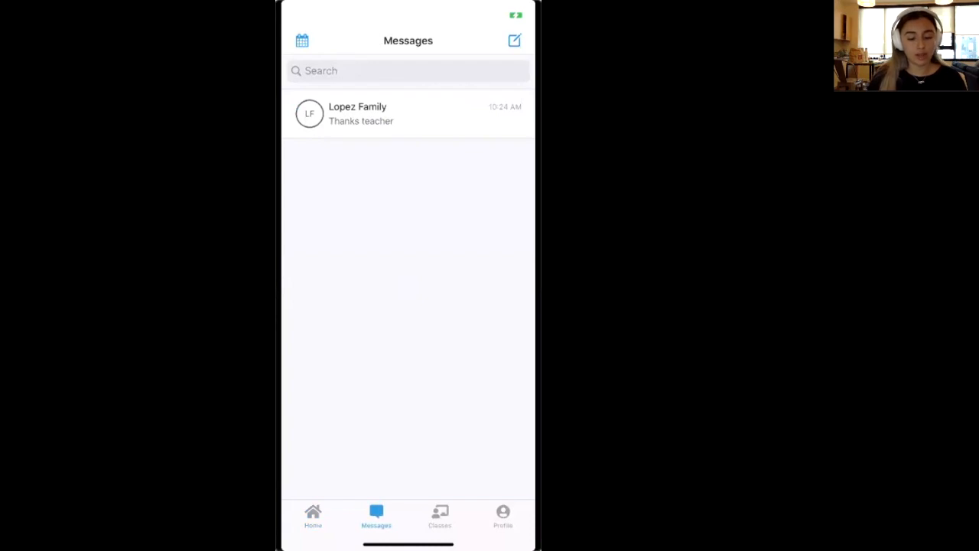
pyautogui.click(440, 515)
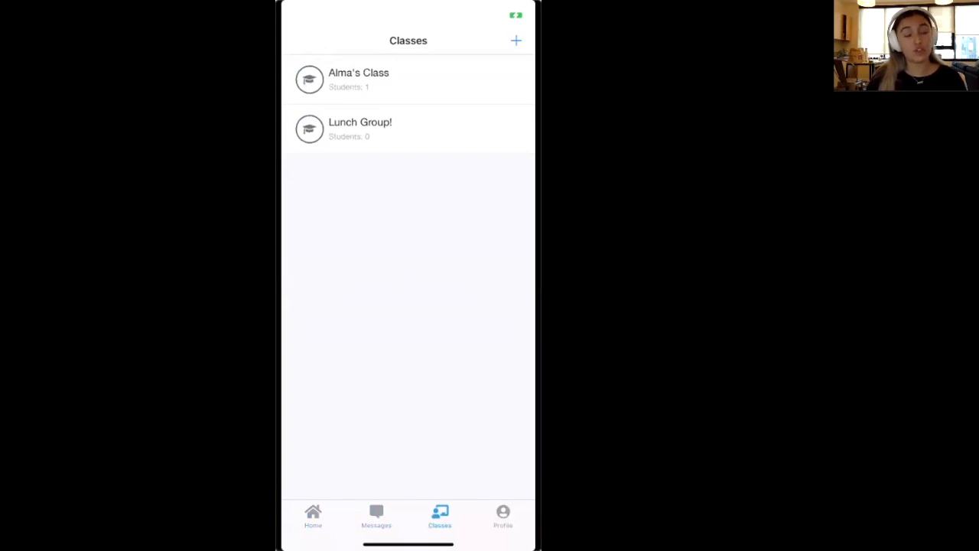
pyautogui.click(503, 516)
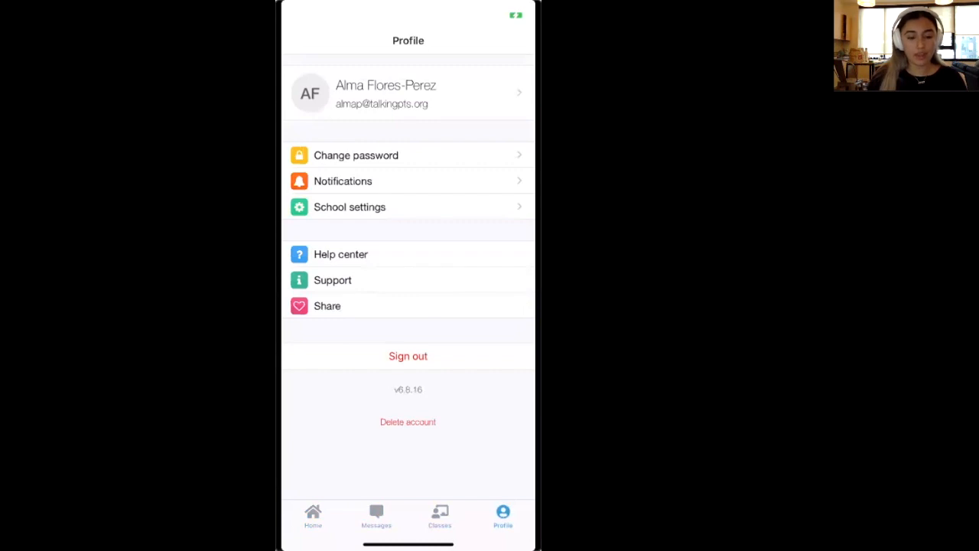
pyautogui.click(313, 515)
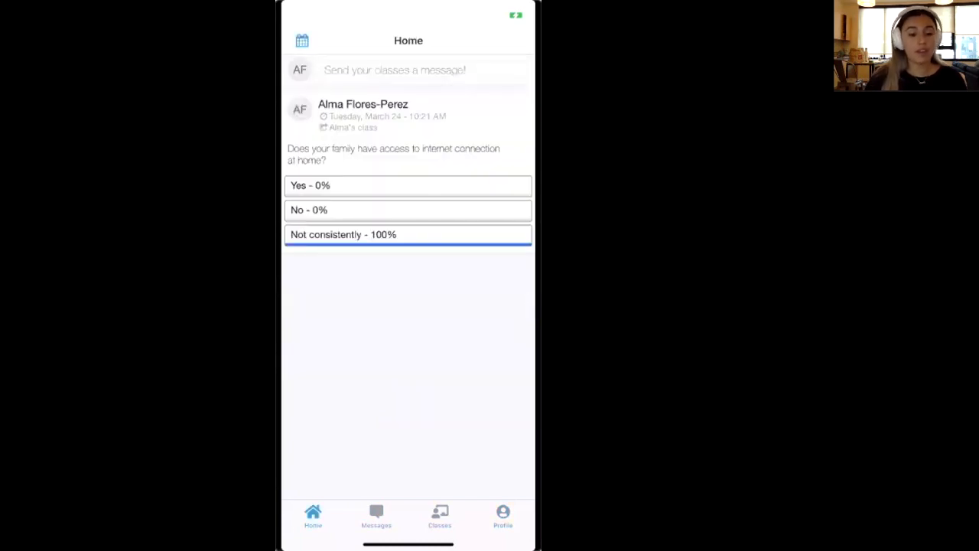
pyautogui.click(302, 40)
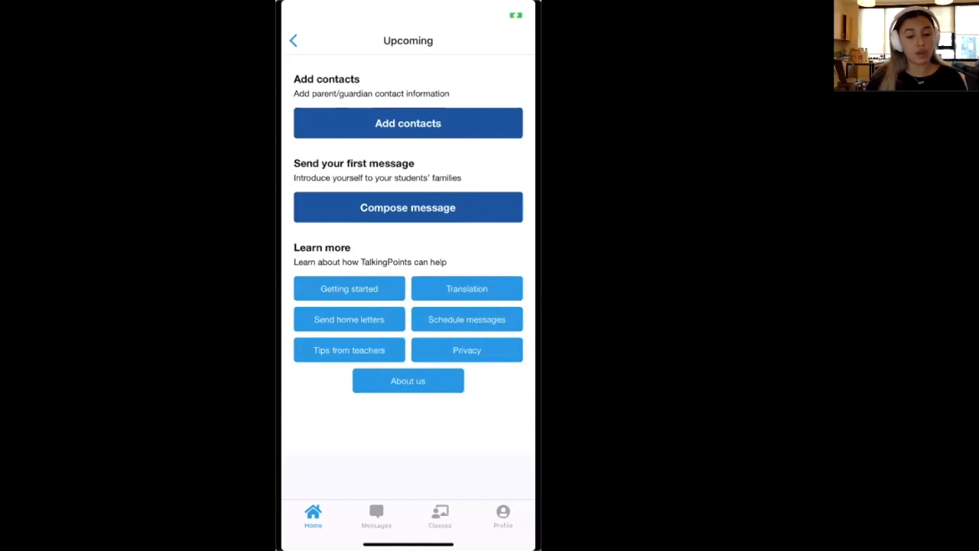
pyautogui.scroll(2, 408, 242)
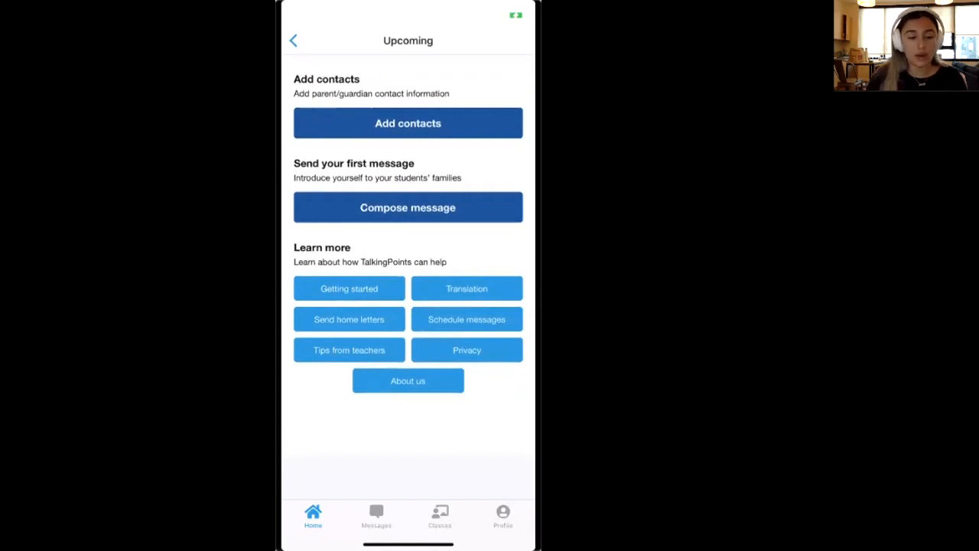
pyautogui.click(293, 41)
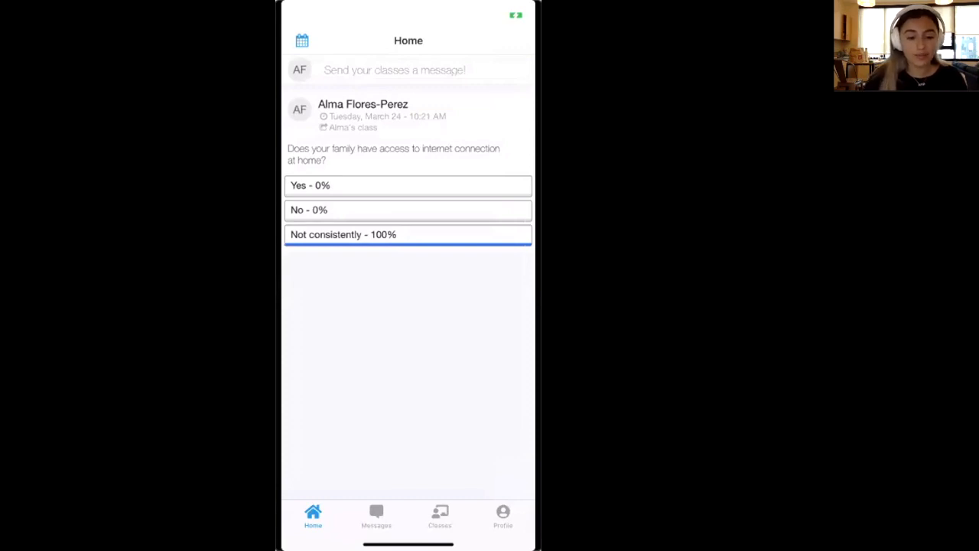
# Start a new class message with Lunch group! removed from the recipients
pyautogui.click(395, 70)
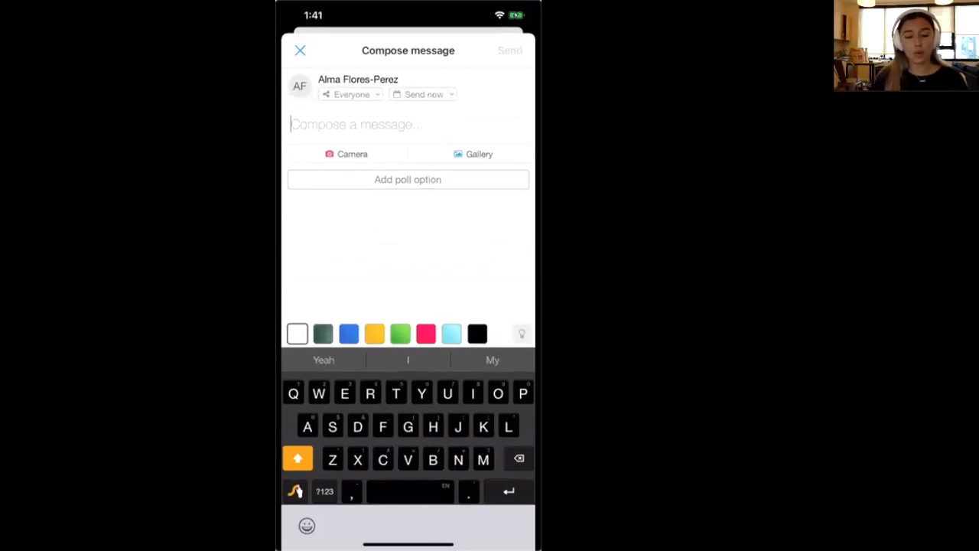
pyautogui.click(351, 95)
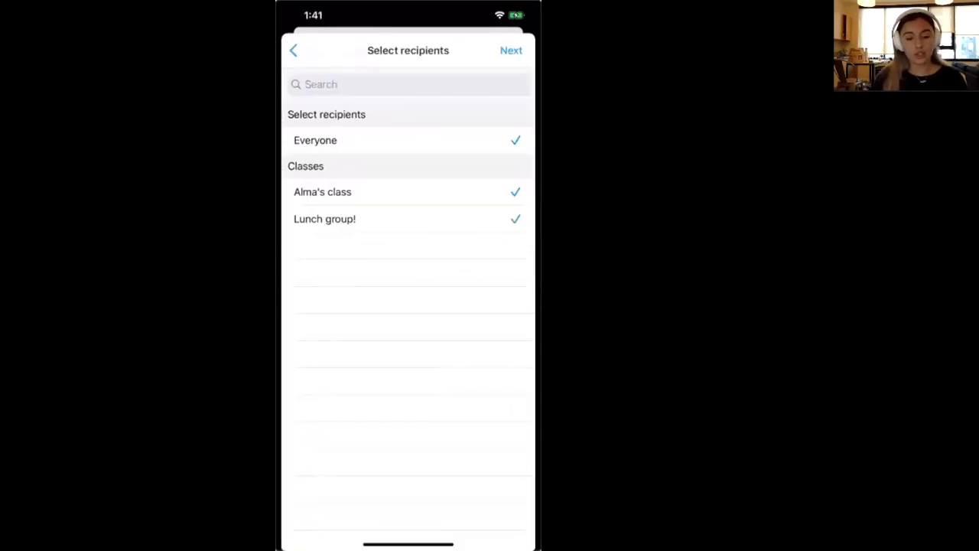
pyautogui.click(408, 219)
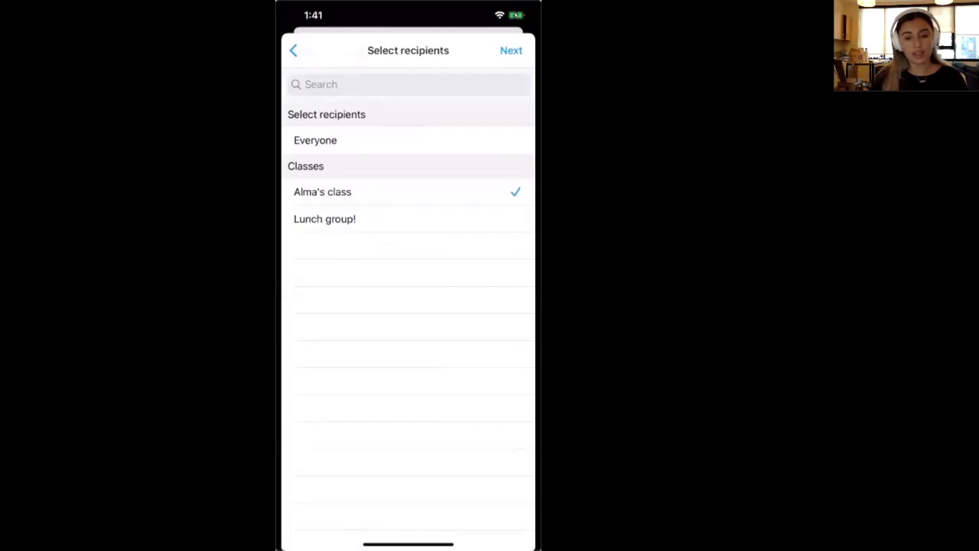
pyautogui.click(511, 50)
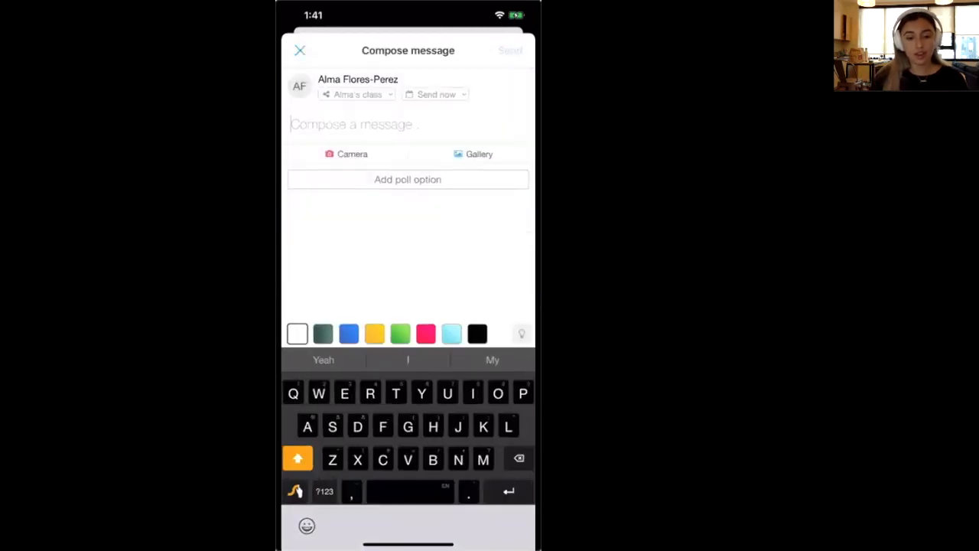
# Cancel scheduling the send date and browse the Suggested Messages list
pyautogui.click(436, 94)
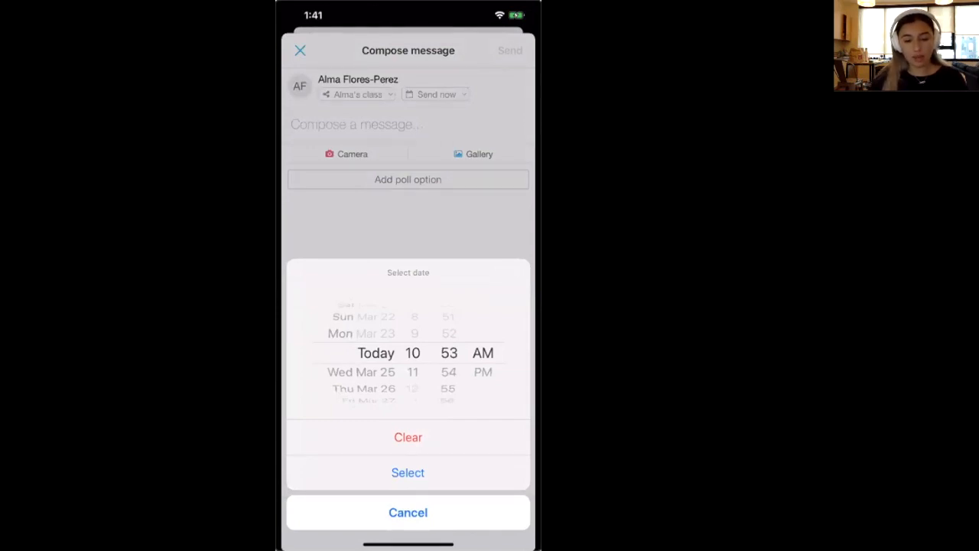
pyautogui.click(407, 512)
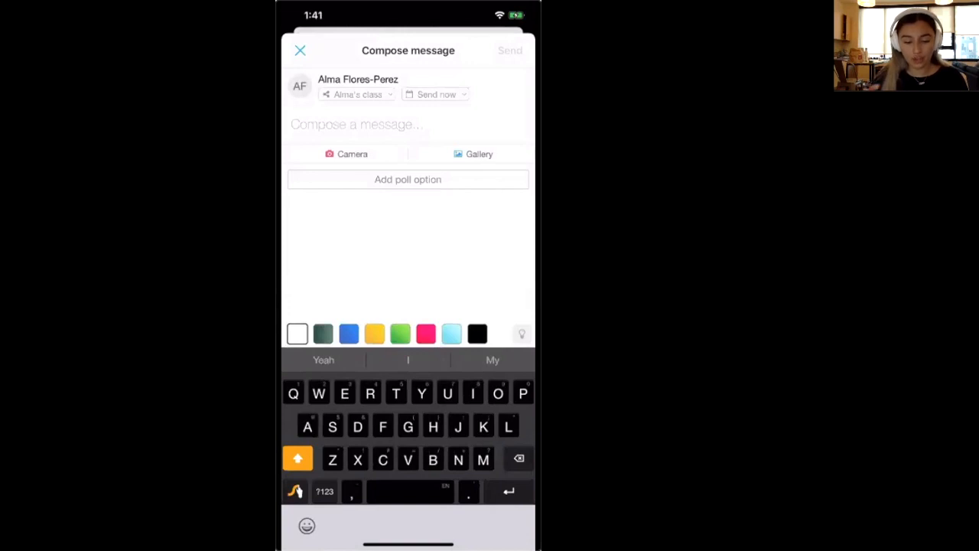
pyautogui.click(522, 335)
pyautogui.scroll(-2, 408, 397)
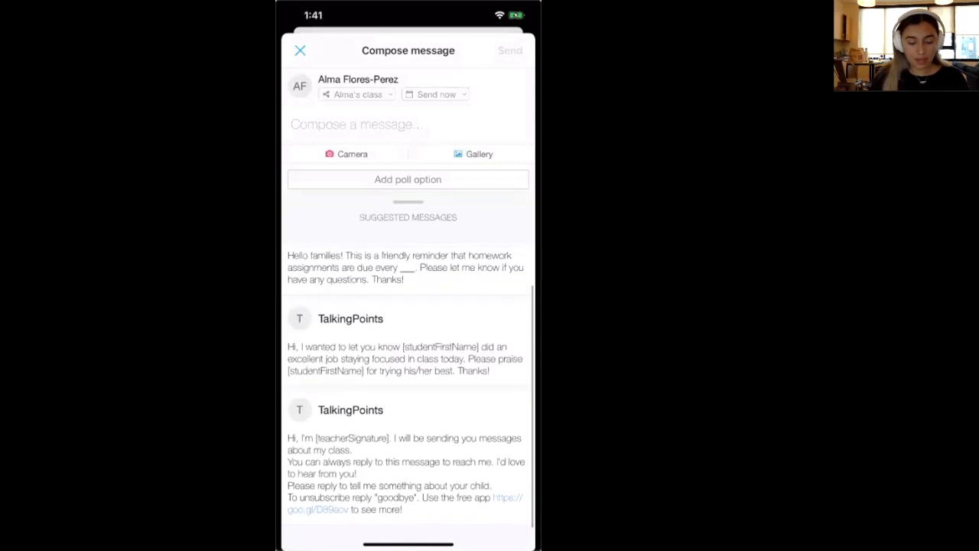
# Send the class the suggested praise message about a student staying focused
pyautogui.click(405, 358)
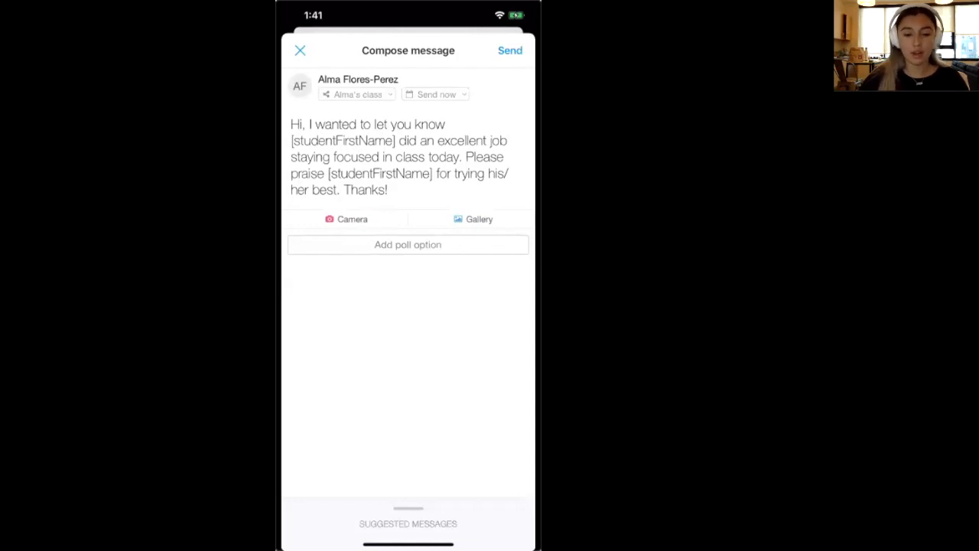
pyautogui.click(510, 50)
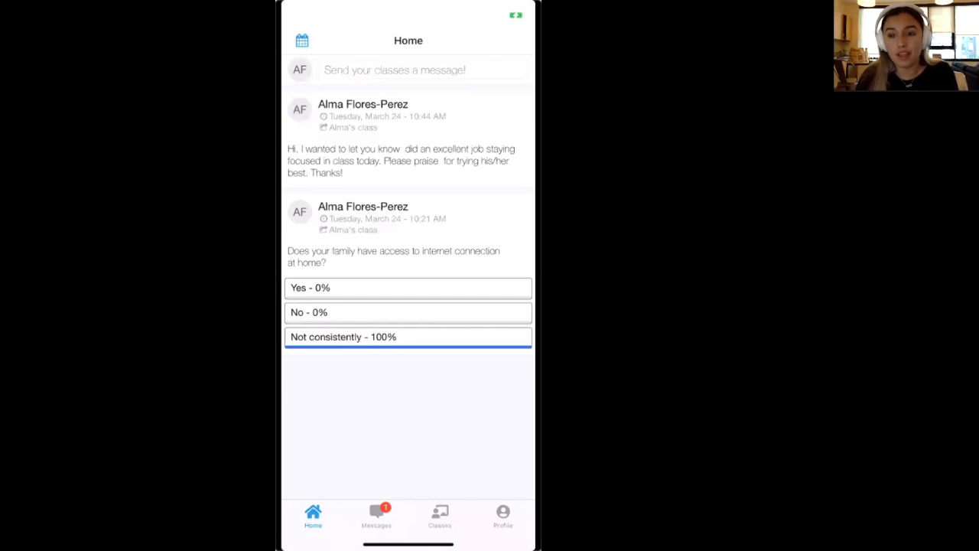
# Open the family's conversation and view the guardian's 'Thank you!' reply in its original Spanish
pyautogui.click(377, 515)
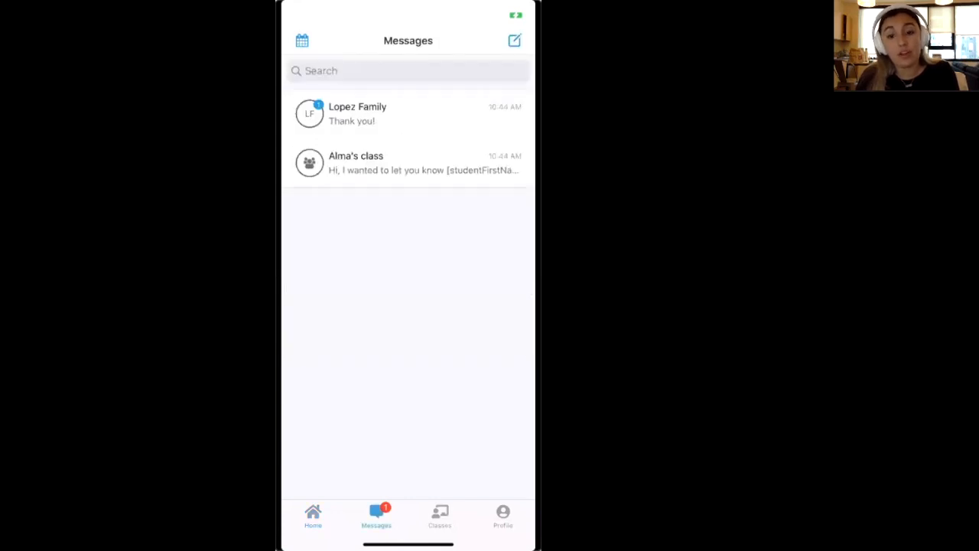
pyautogui.click(357, 114)
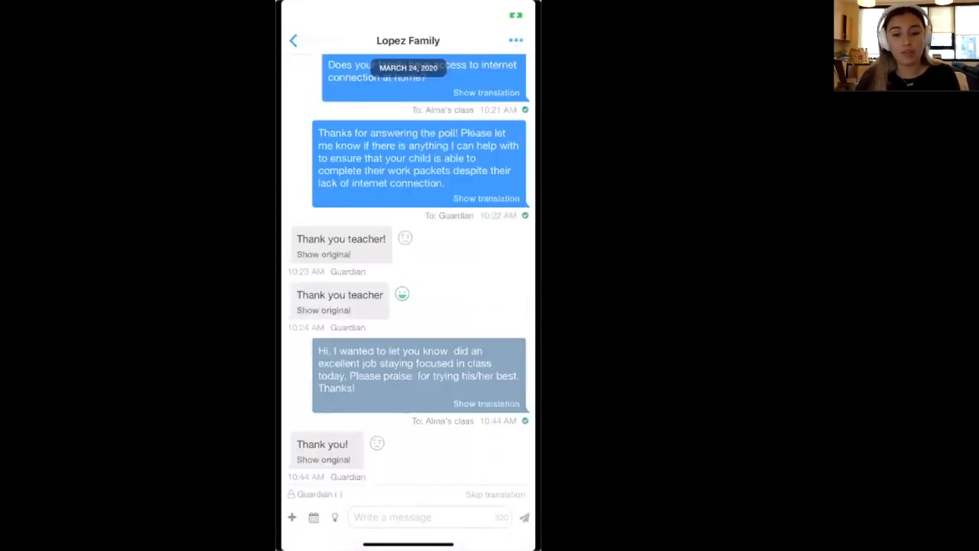
pyautogui.click(324, 254)
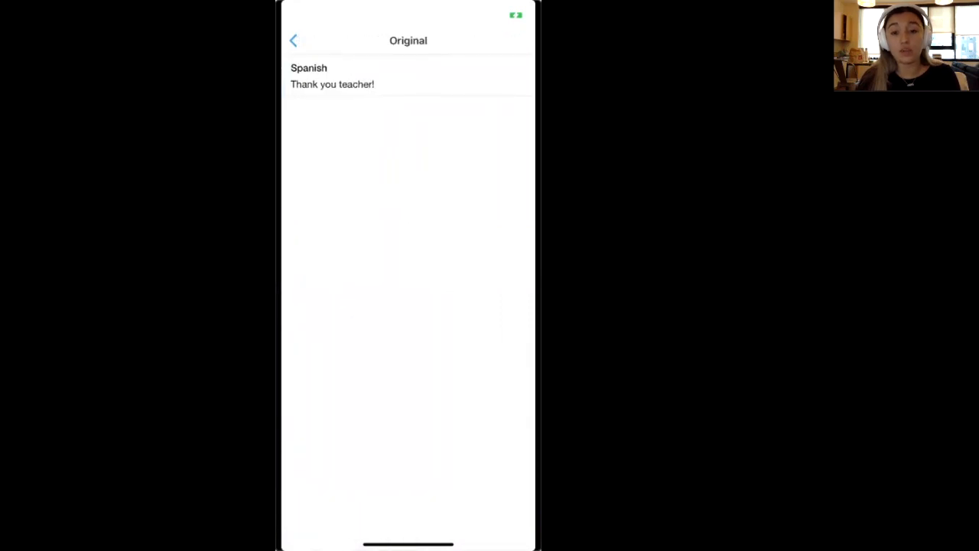
pyautogui.click(293, 41)
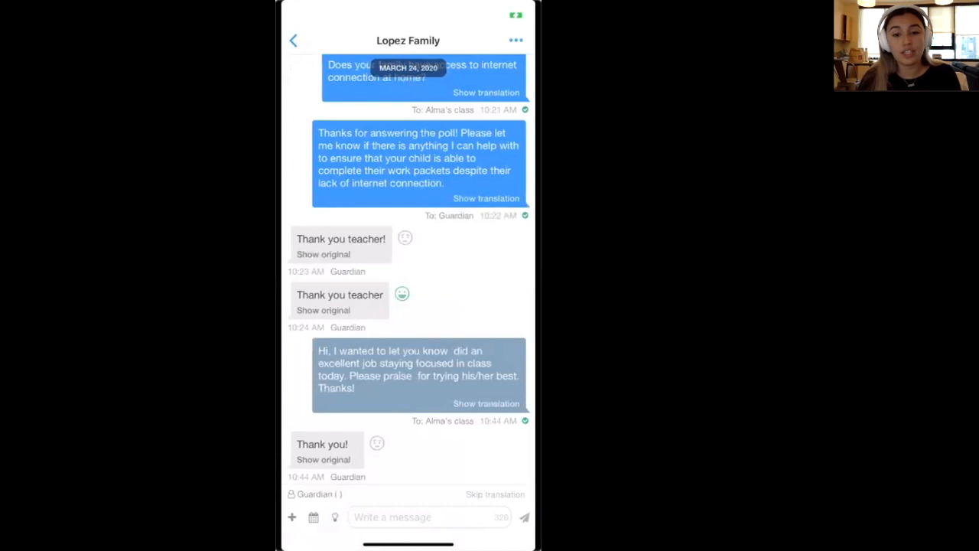
pyautogui.scroll(-1, 408, 269)
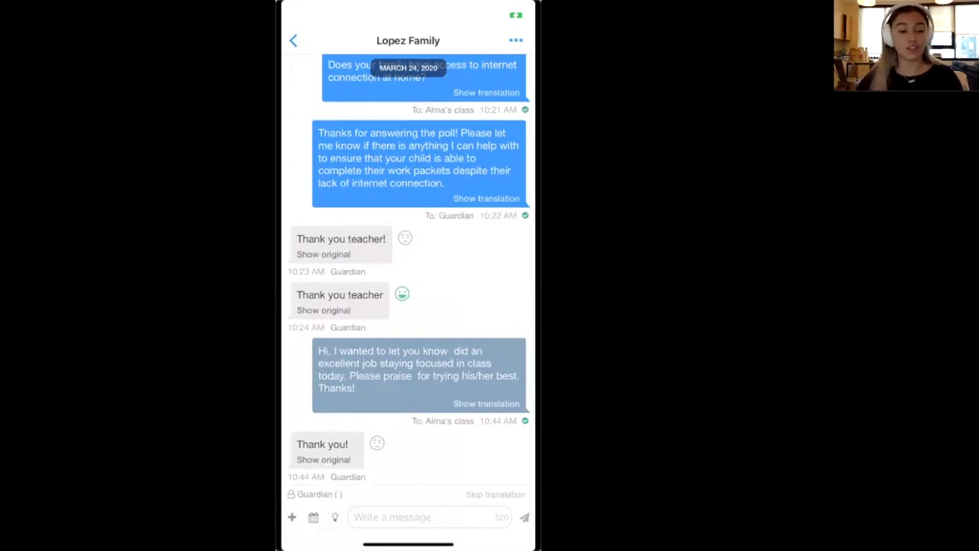
pyautogui.scroll(-1, 409, 268)
pyautogui.scroll(-1, 409, 269)
pyautogui.scroll(-1, 409, 268)
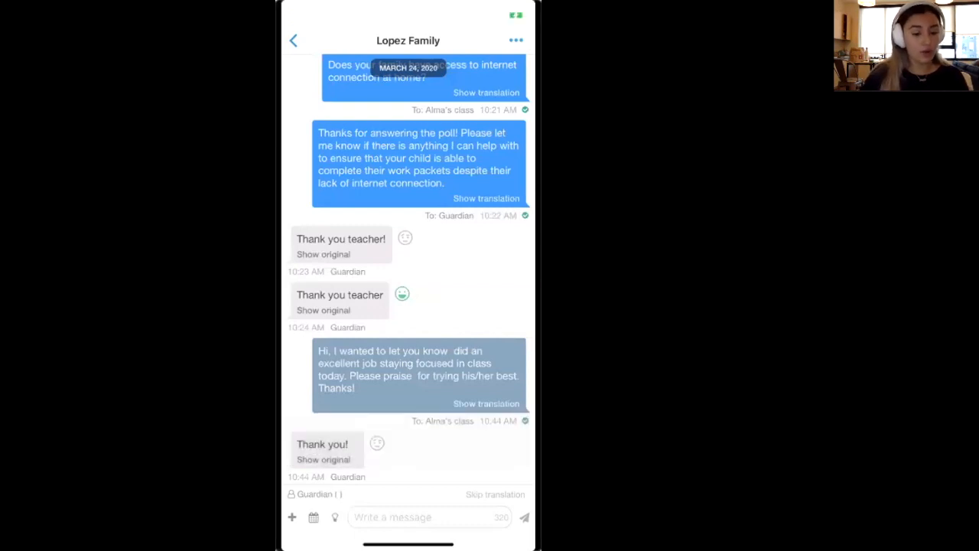
# From the Classes tab, open the settings gear for Alma's Class
pyautogui.moveTo(284, 306); pyautogui.dragTo(474, 306)
pyautogui.scroll(-1, 409, 306)
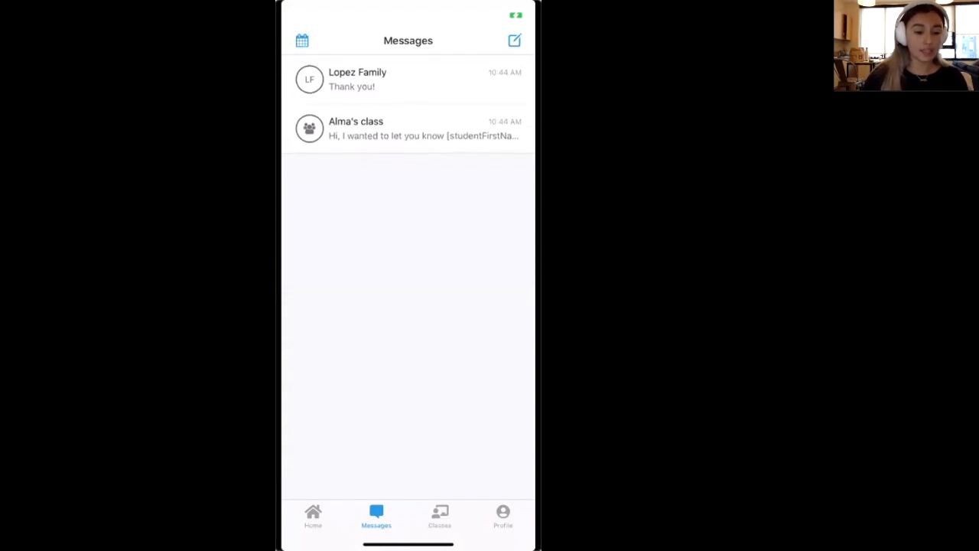
pyautogui.click(440, 516)
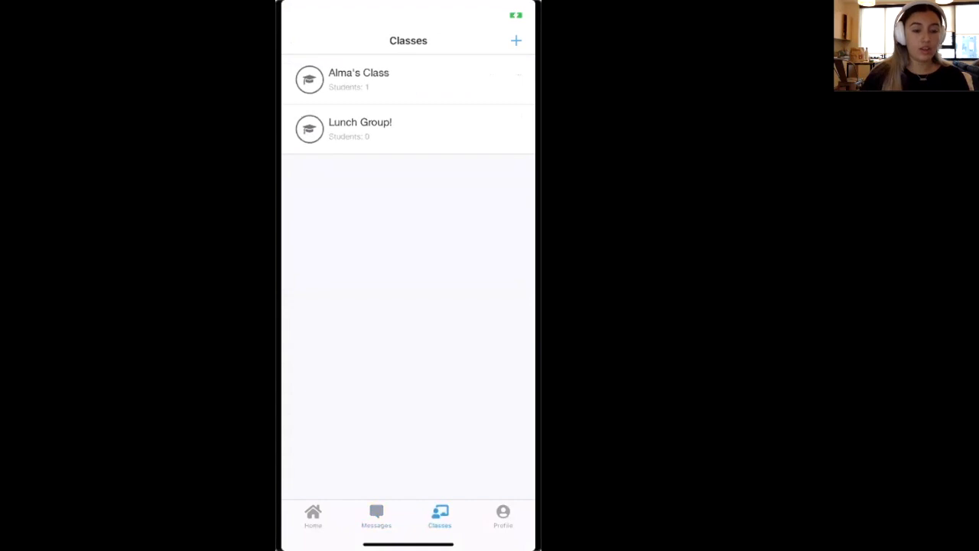
pyautogui.moveTo(490, 79); pyautogui.dragTo(398, 80)
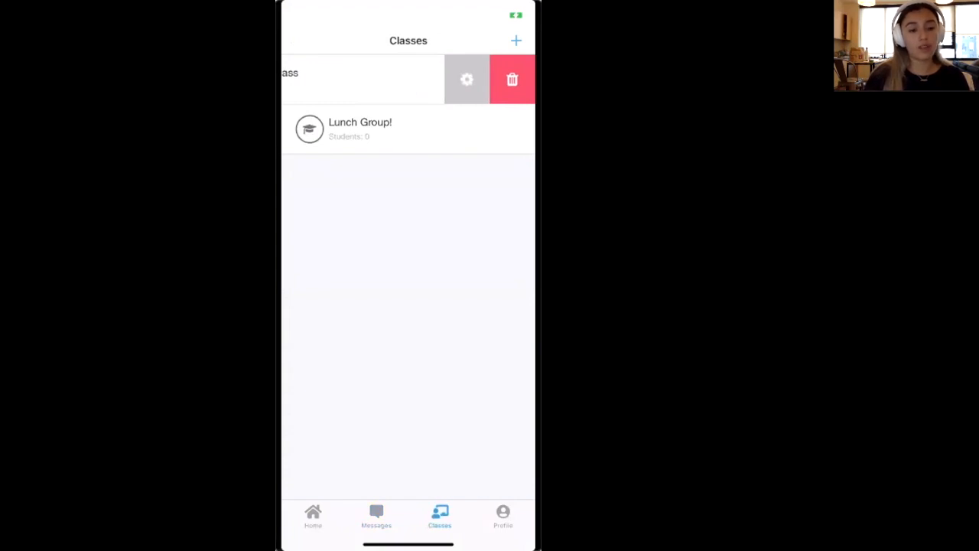
pyautogui.click(466, 79)
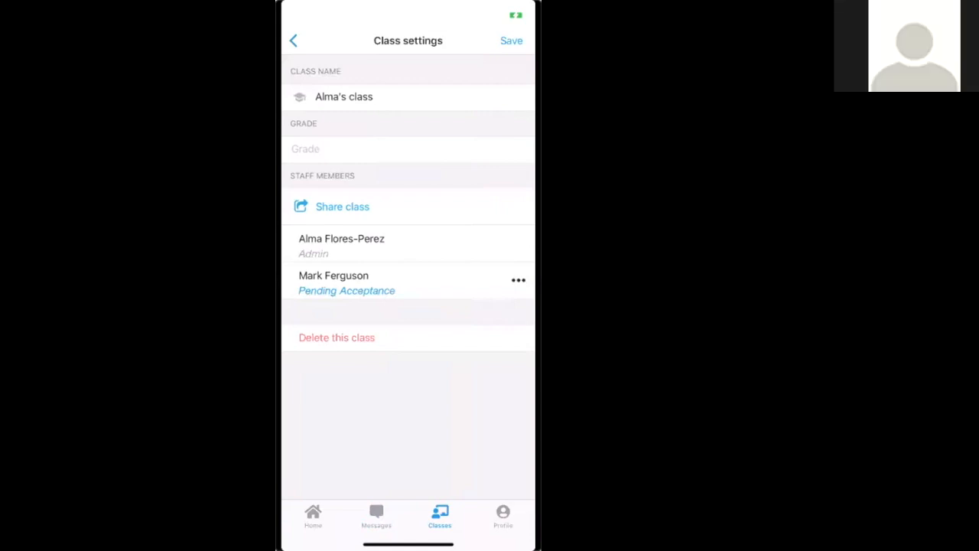
# Replace the class name with 'Math Section' and save the class settings
pyautogui.click(373, 98)
pyautogui.press('BackSpace')
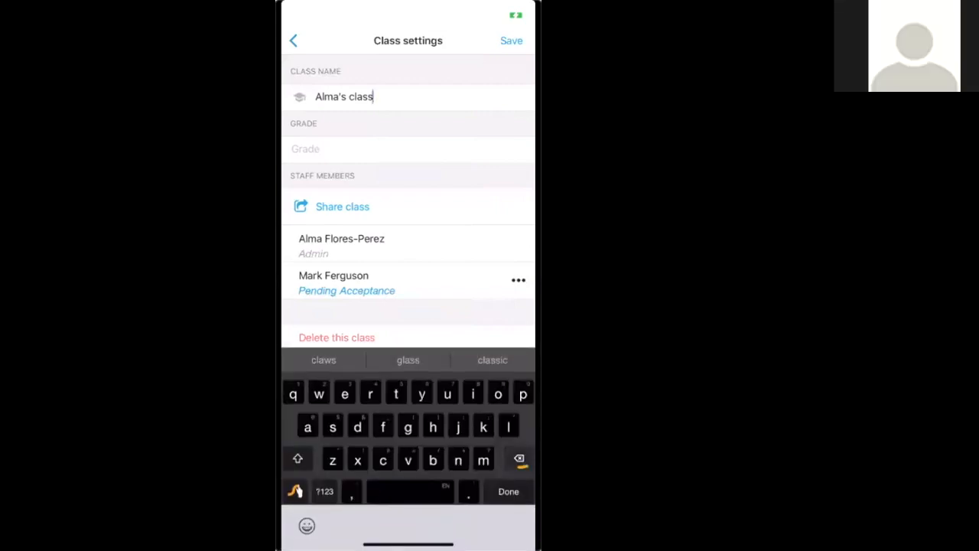
pyautogui.press('BackSpace')
pyautogui.press('BackSpace')
pyautogui.press('BackSpace')
pyautogui.press('BackSpace')
pyautogui.press('BackSpace')
pyautogui.press('BackSpace')
pyautogui.press('BackSpace')
pyautogui.press('BackSpace')
pyautogui.press('BackSpace')
pyautogui.press('BackSpace')
pyautogui.press('BackSpace')
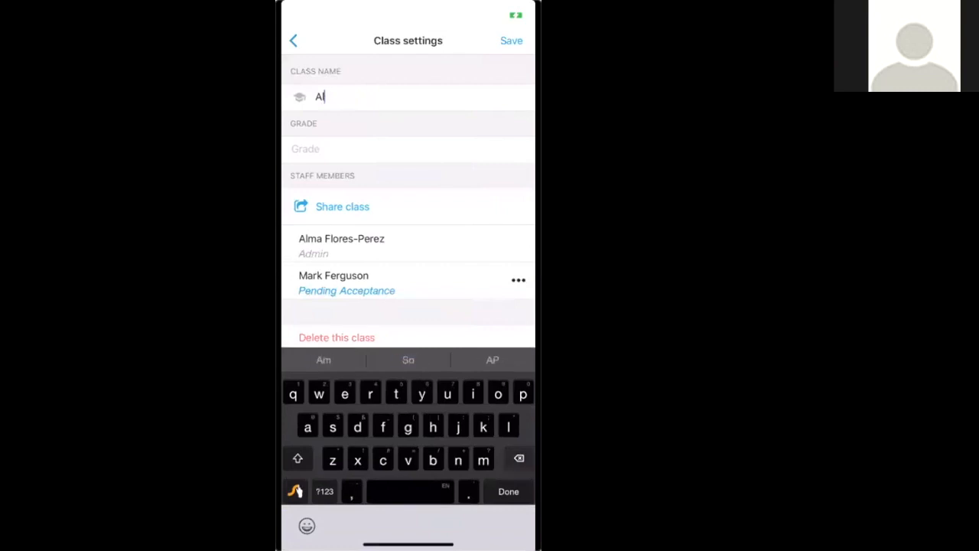
pyautogui.write('Math ')
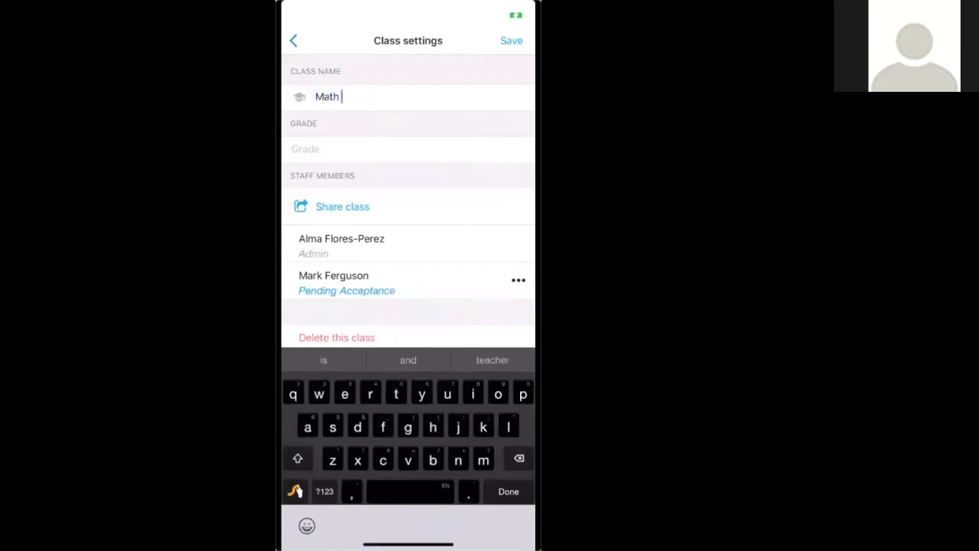
pyautogui.write('Section')
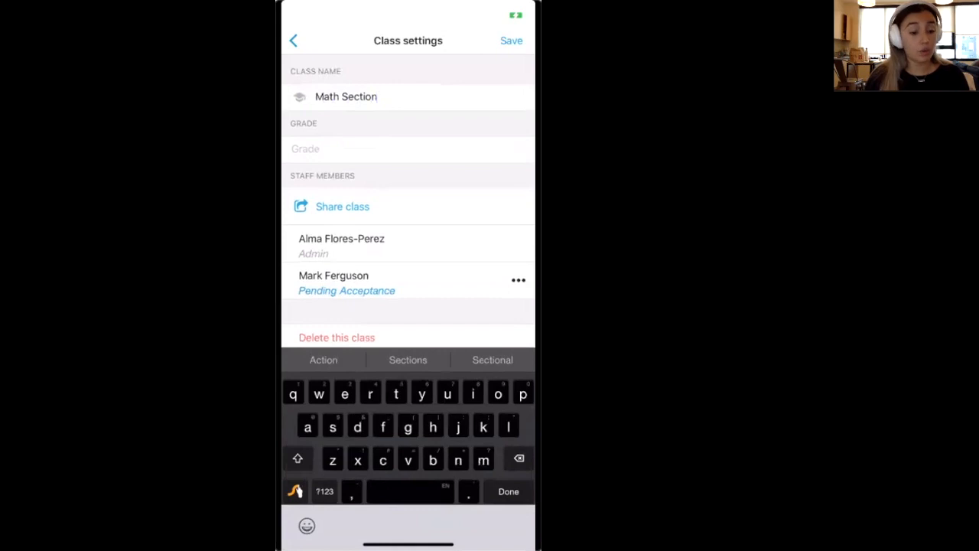
pyautogui.click(511, 41)
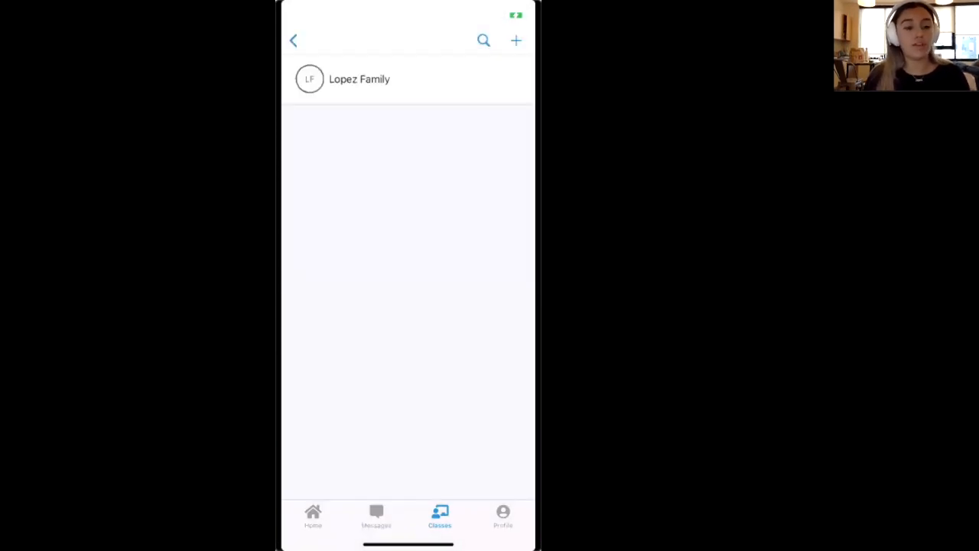
# Open the family's details, showing the Math Section class, a guardian and a grandfather
pyautogui.moveTo(490, 79); pyautogui.dragTo(363, 79)
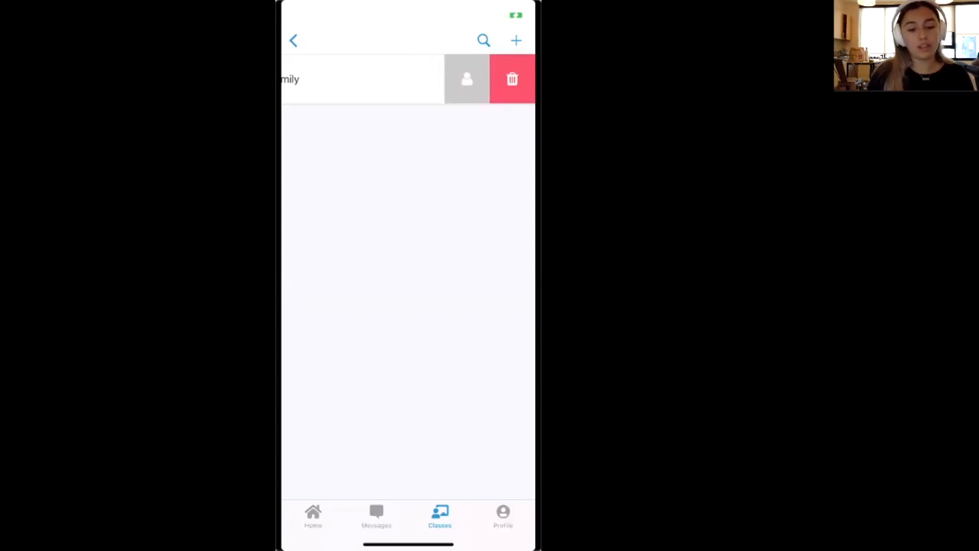
pyautogui.click(467, 78)
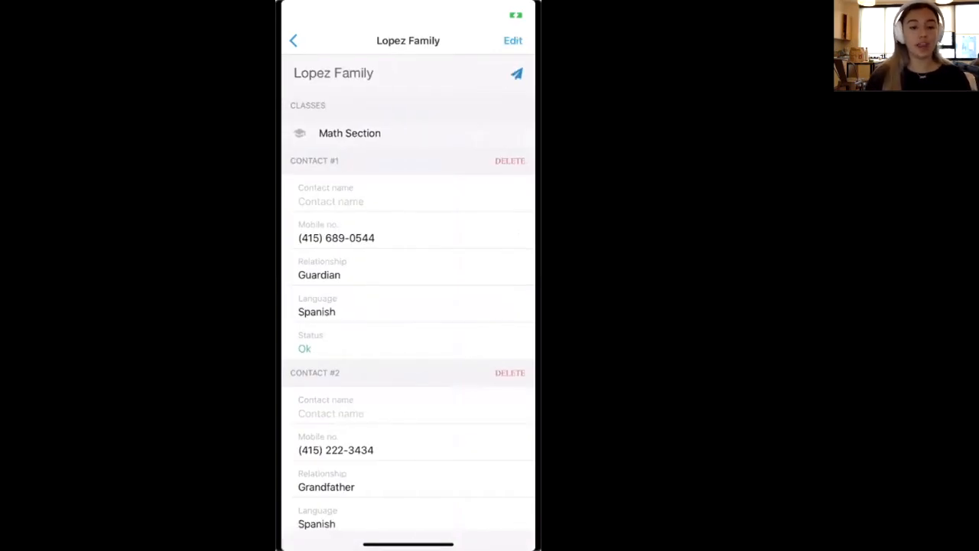
# Put the family details in edit mode and review both contacts' Spanish Language fields
pyautogui.click(512, 40)
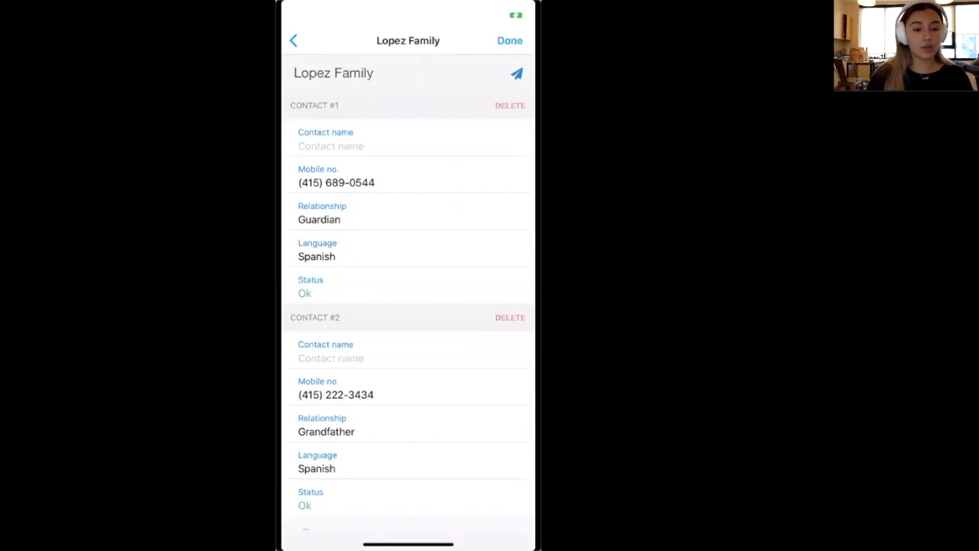
pyautogui.scroll(-1, 408, 313)
pyautogui.scroll(2, 408, 313)
pyautogui.scroll(-2, 408, 313)
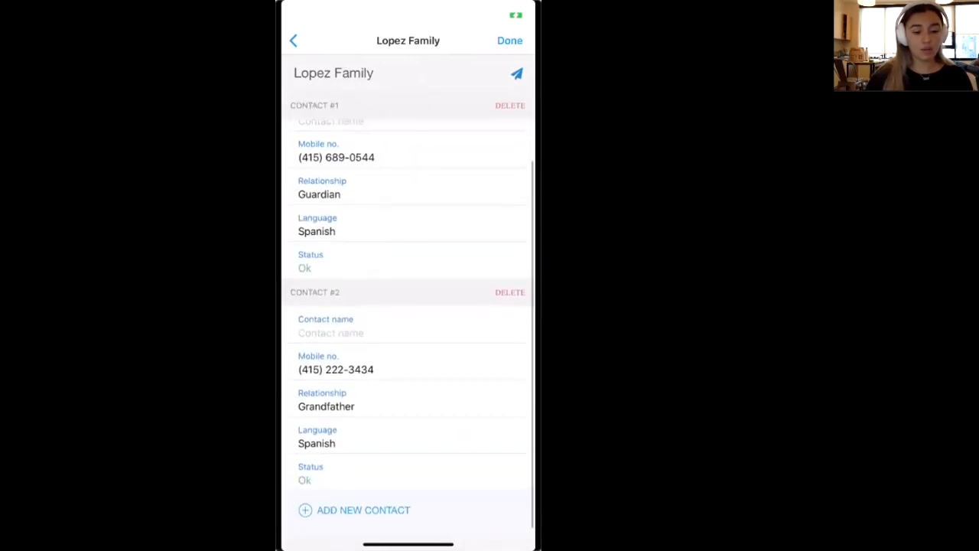
pyautogui.scroll(2, 408, 313)
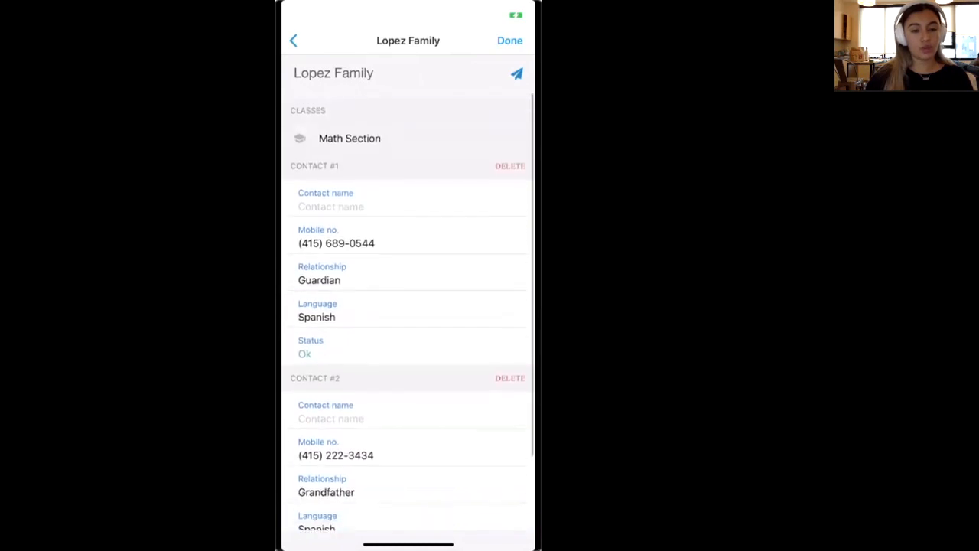
# Look through the Lopez Family message thread, then open the family's contact details
pyautogui.click(517, 73)
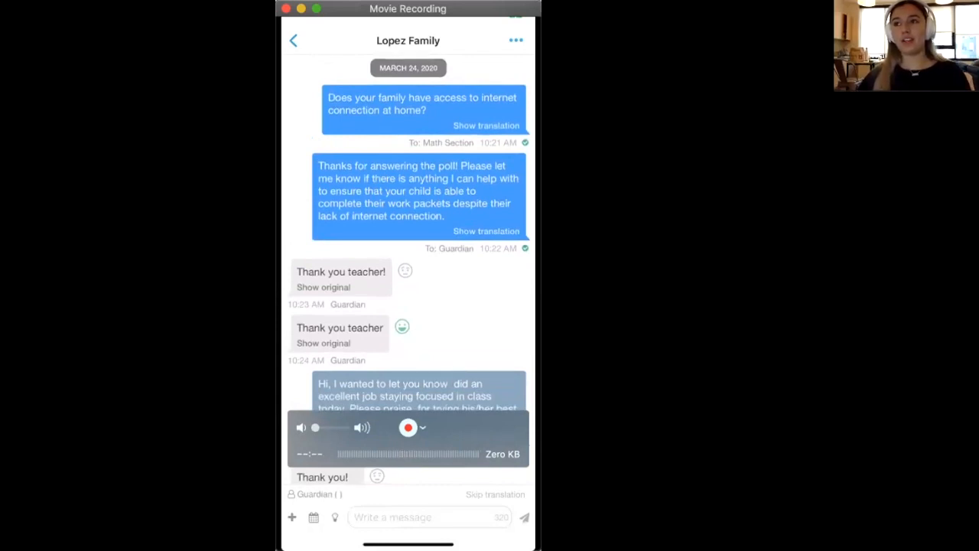
pyautogui.scroll(1, 409, 269)
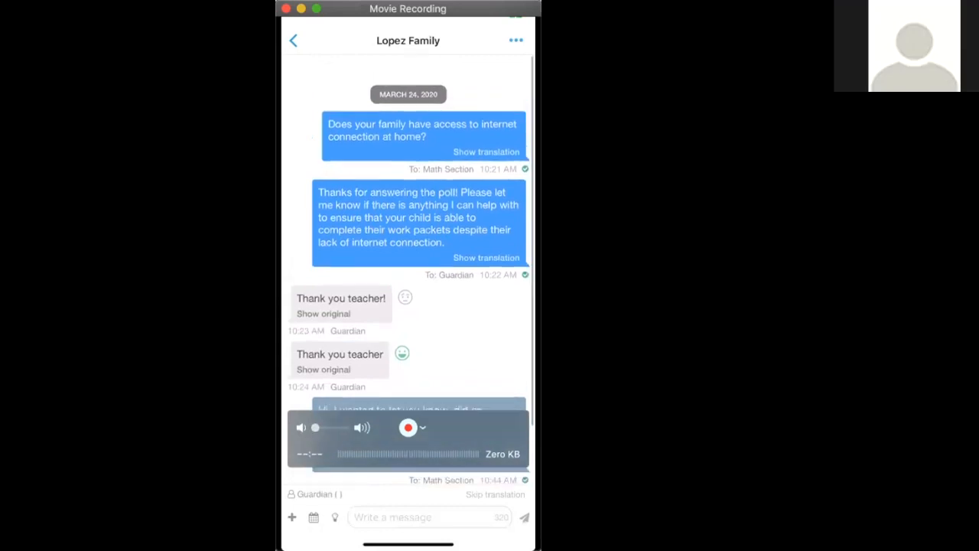
pyautogui.scroll(-2, 408, 269)
pyautogui.scroll(2, 408, 269)
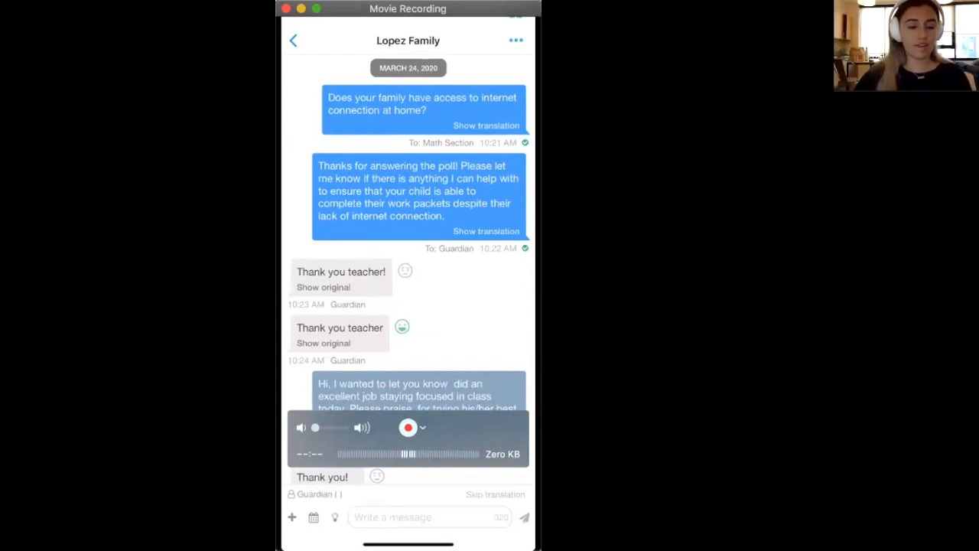
pyautogui.scroll(-2, 408, 267)
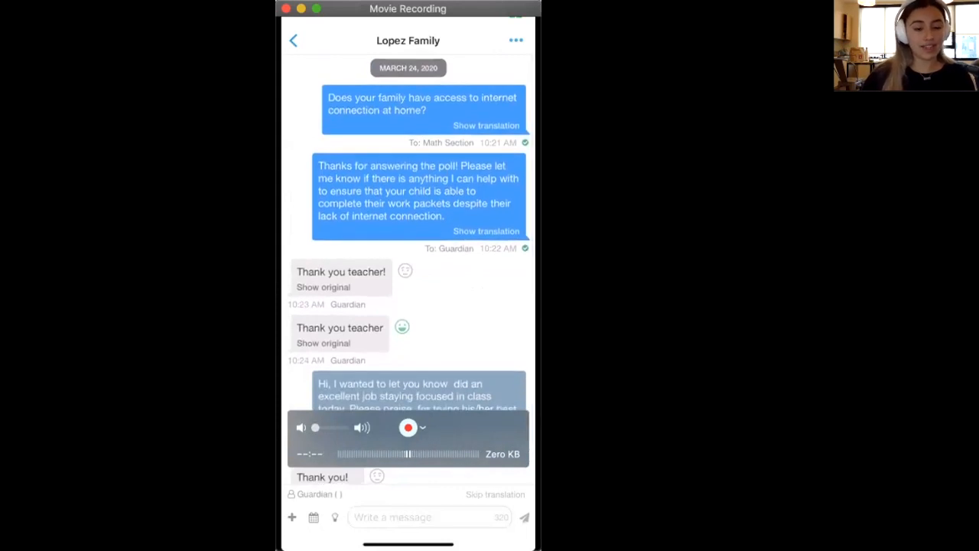
pyautogui.scroll(-1, 408, 268)
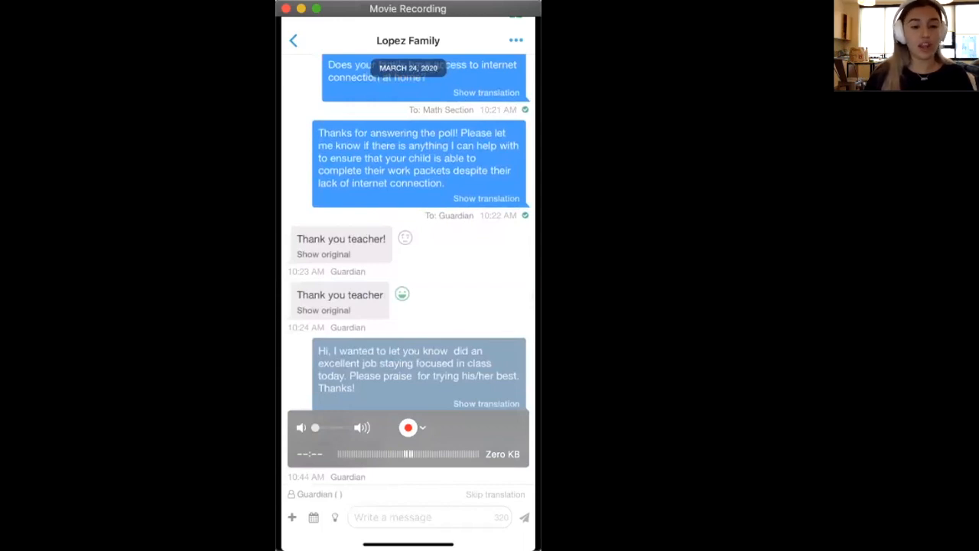
pyautogui.scroll(1, 408, 269)
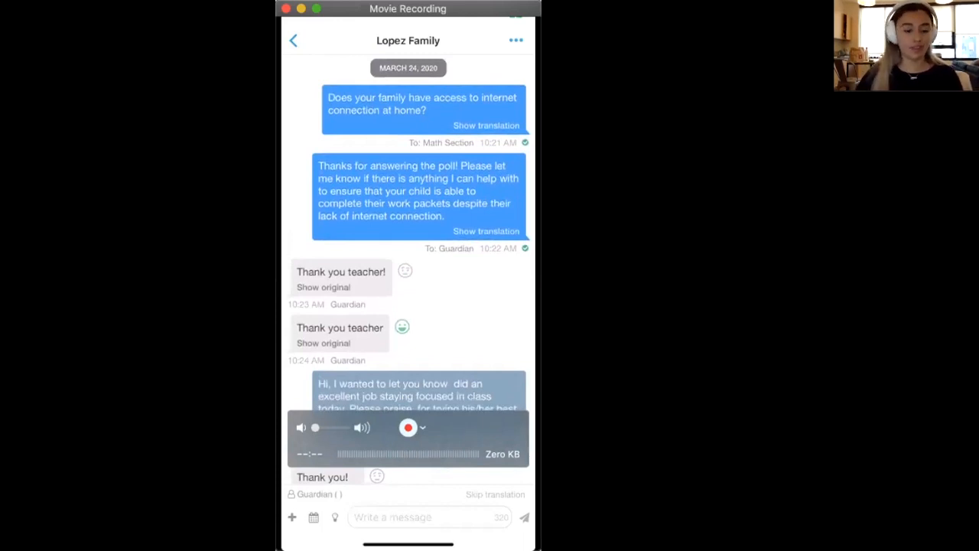
pyautogui.click(293, 40)
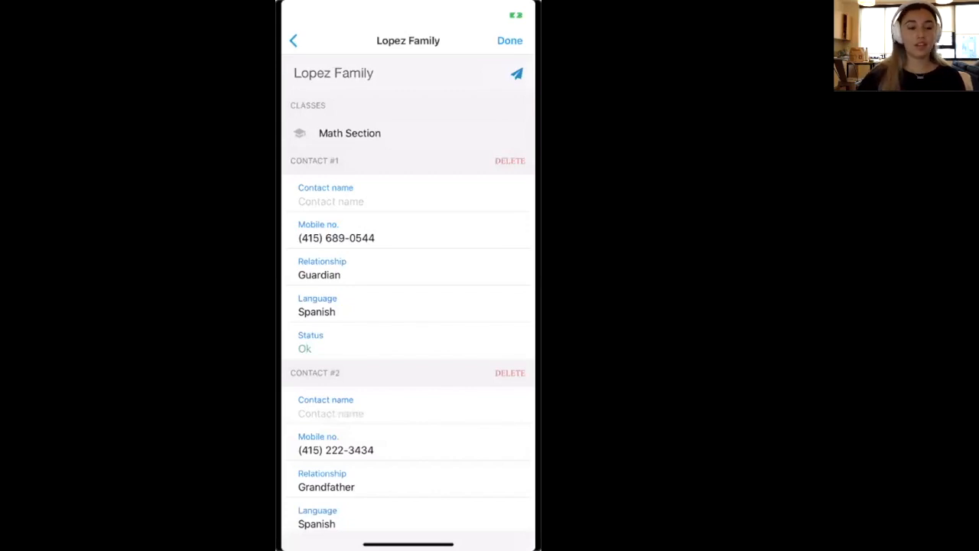
# Return to the class list, then switch to the Messages conversation list
pyautogui.click(293, 41)
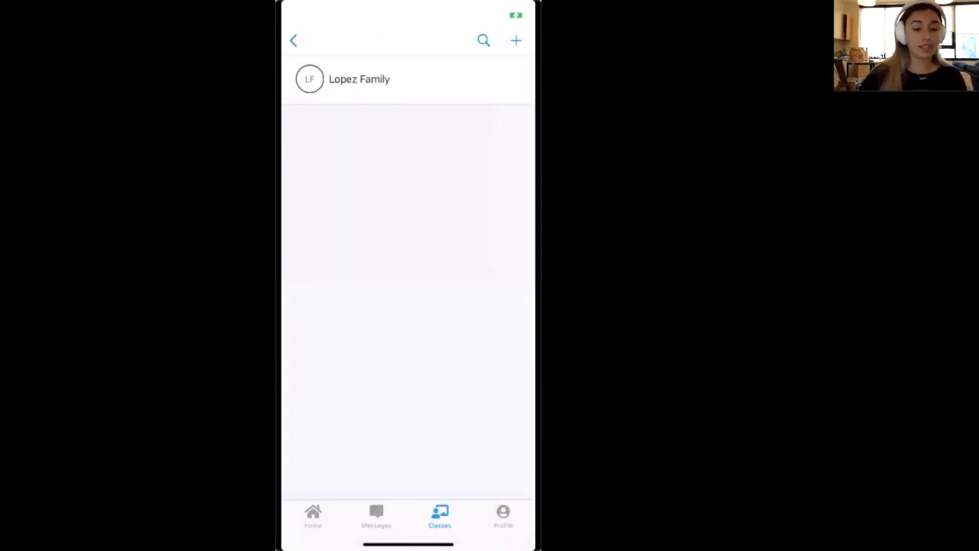
pyautogui.click(376, 516)
# Open the Lopez Family conversation and show Read status for the 10:44 AM and 10:22 AM messages
pyautogui.click(357, 79)
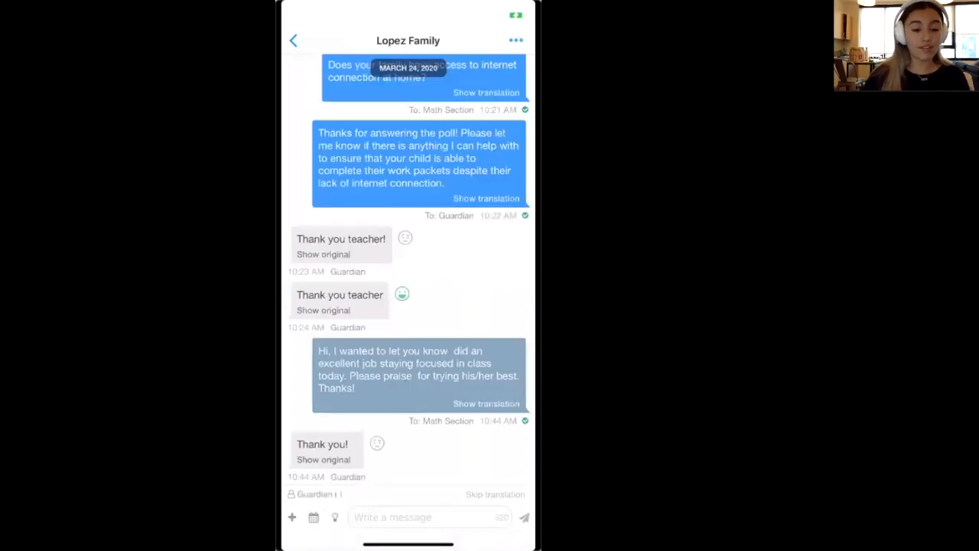
pyautogui.scroll(-2, 408, 269)
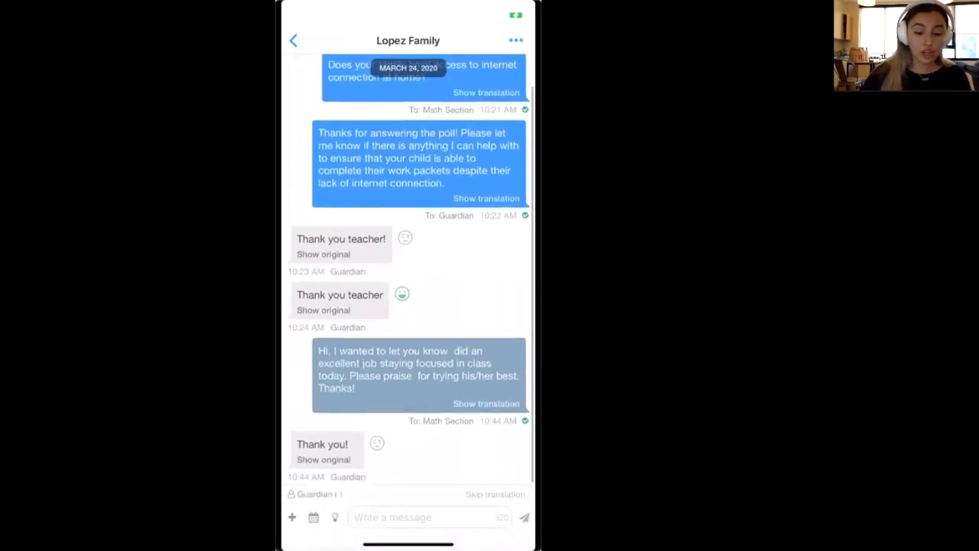
pyautogui.click(525, 421)
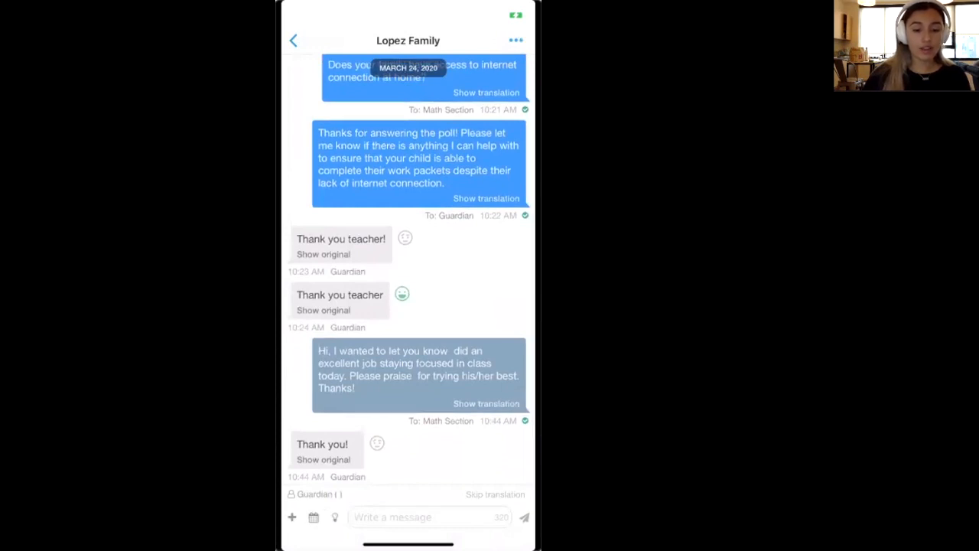
pyautogui.click(525, 215)
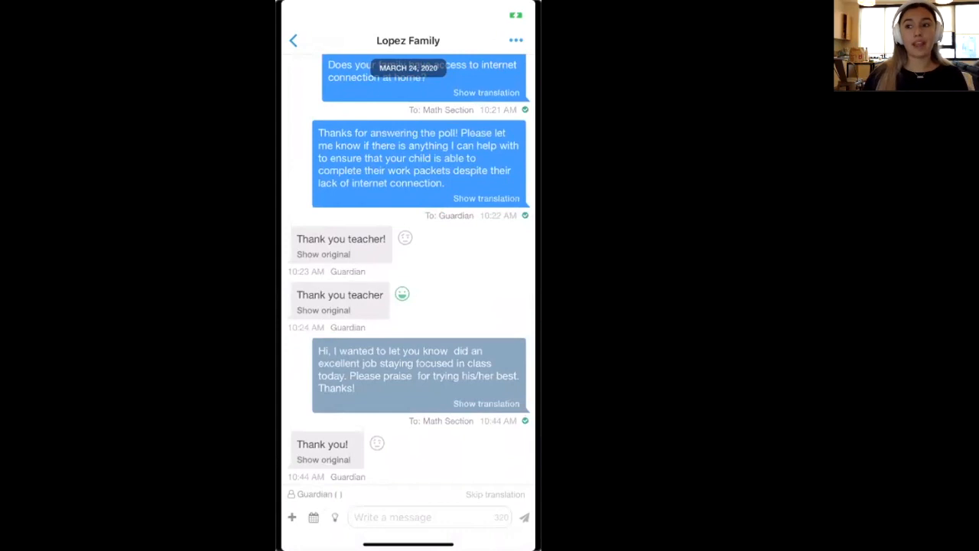
pyautogui.moveTo(352, 21)
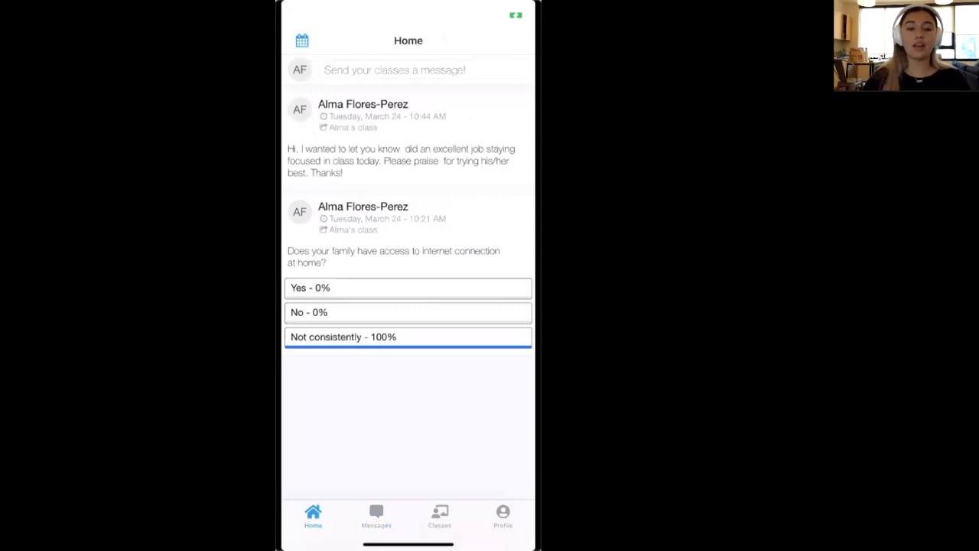
# Open the Lopez Family student profile from the conversation's options
pyautogui.scroll(3, 408, 229)
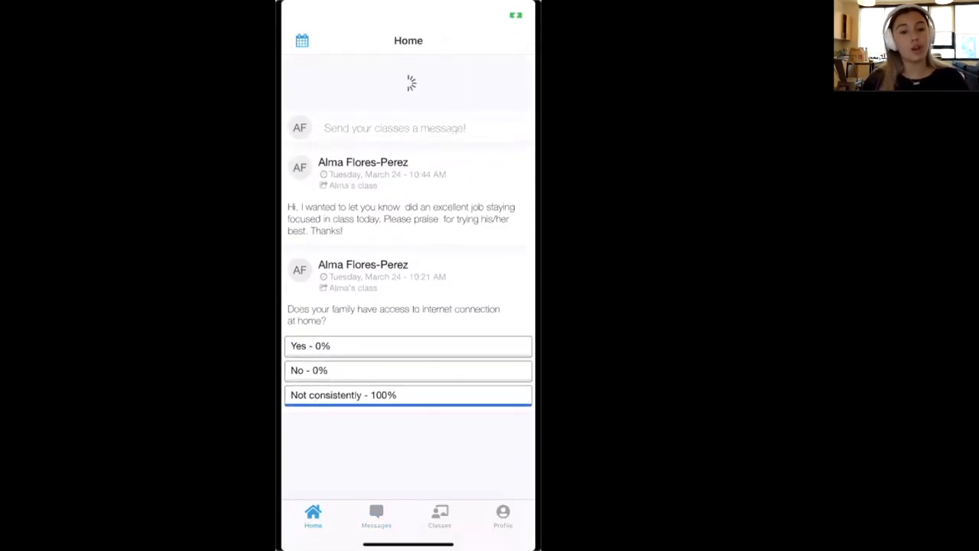
pyautogui.click(376, 516)
pyautogui.click(408, 78)
pyautogui.click(516, 40)
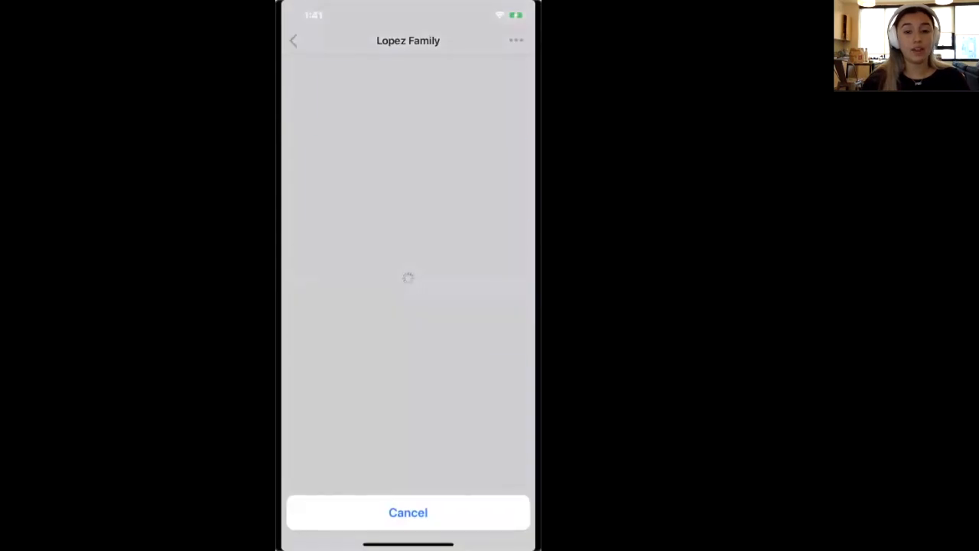
pyautogui.click(408, 512)
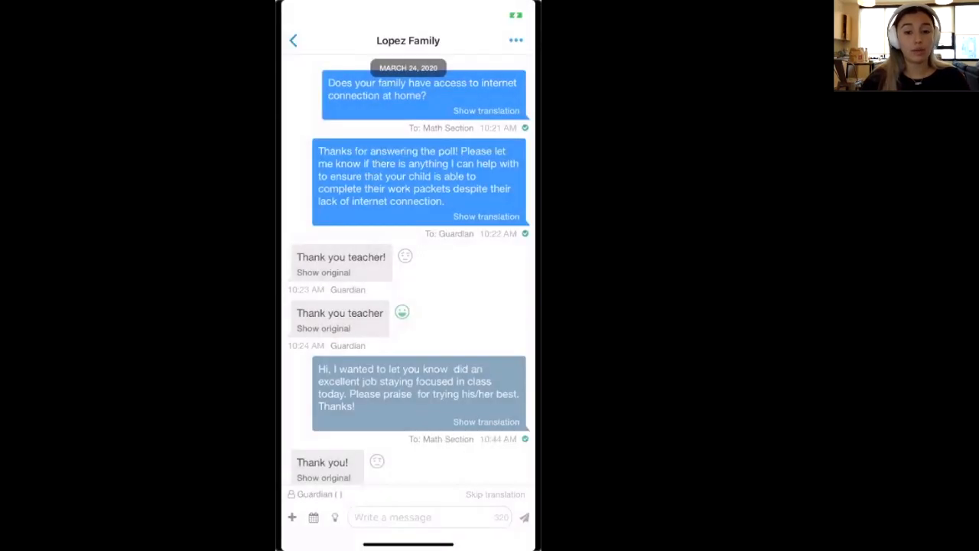
pyautogui.click(516, 40)
pyautogui.click(409, 472)
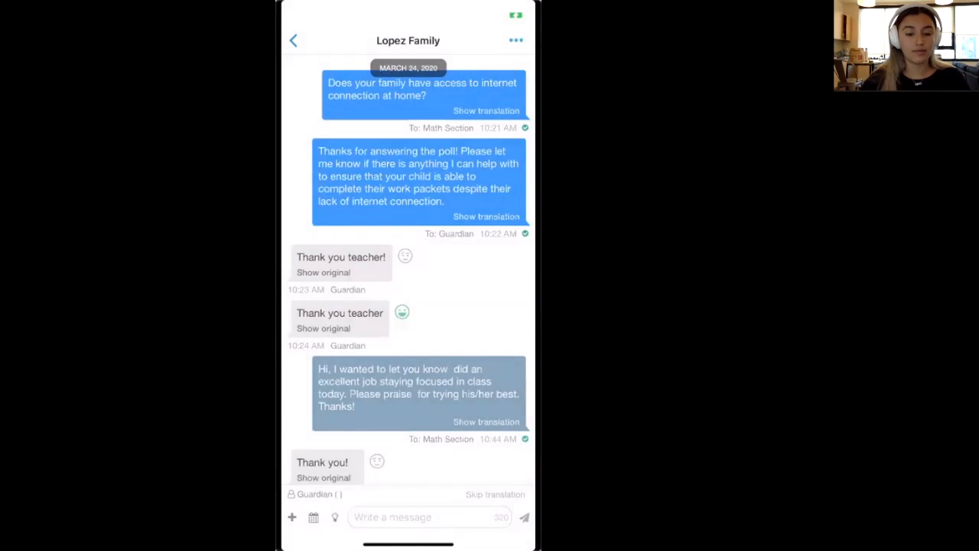
# Change Contact #2 (grandfather) language from Spanish to Arabic and save
pyautogui.click(513, 41)
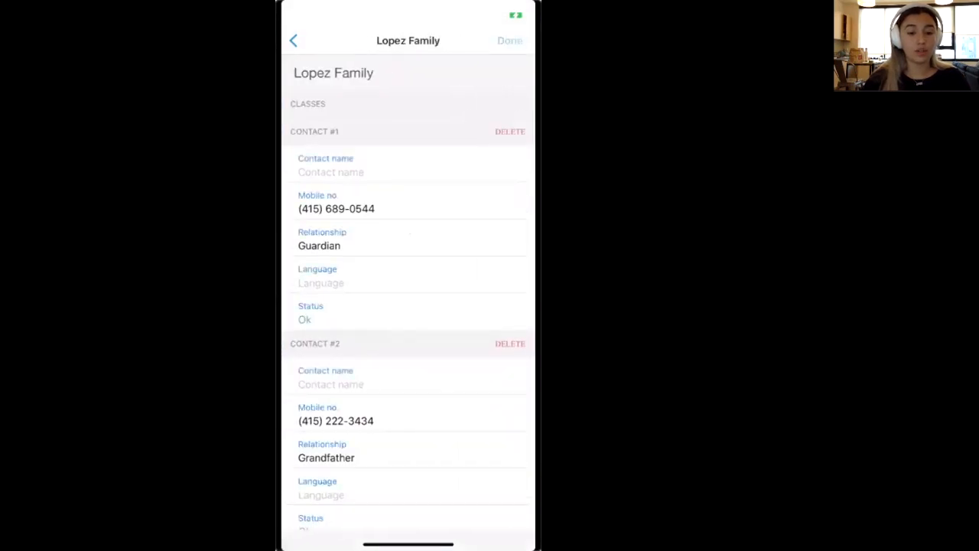
pyautogui.scroll(-1, 407, 306)
pyautogui.click(337, 439)
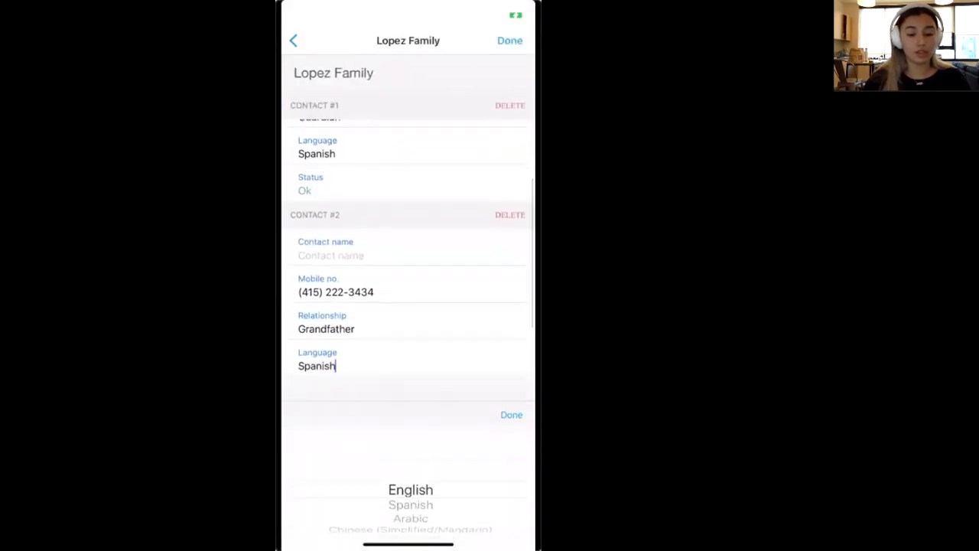
pyautogui.scroll(-2, 411, 489)
pyautogui.click(510, 414)
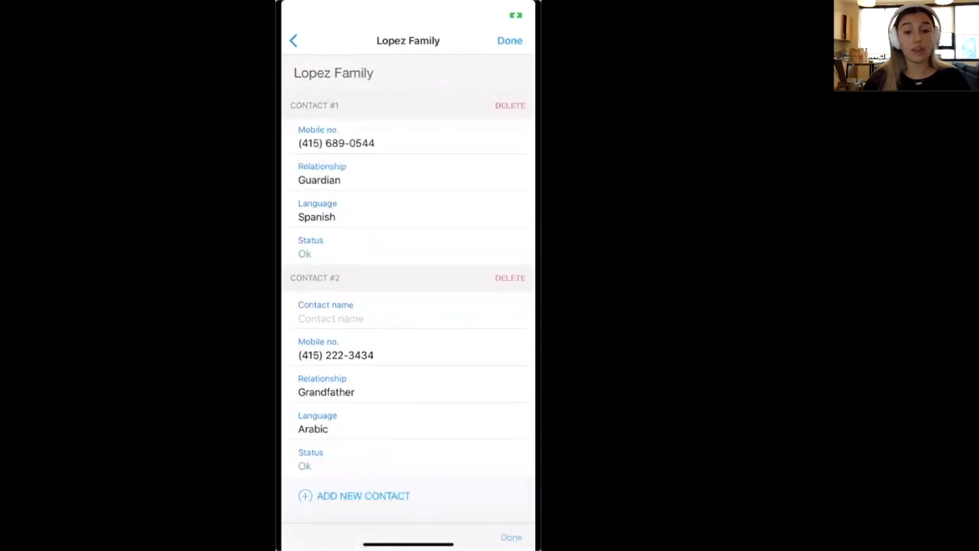
pyautogui.click(510, 40)
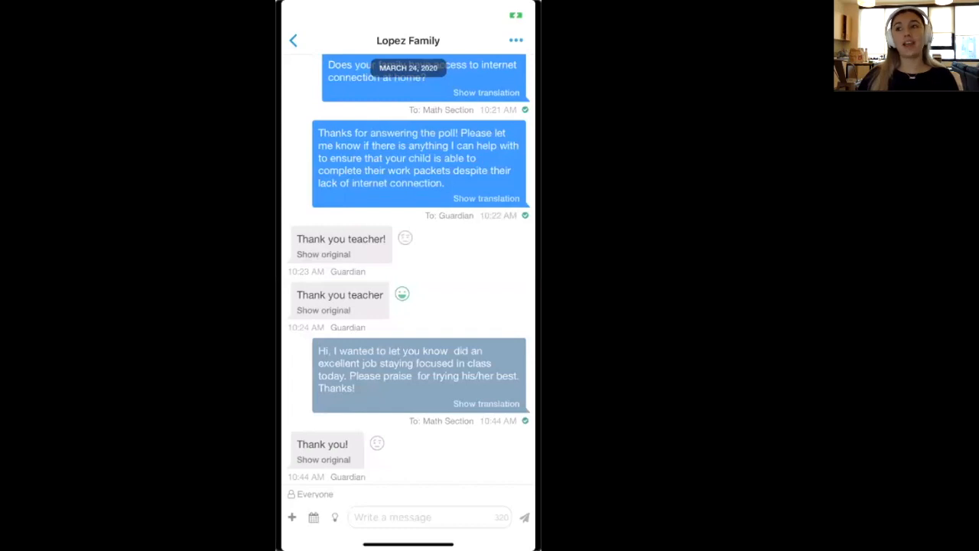
# Start a new message to Everyone using the introduction template beginning "Hi, I'm [teacherSignature]"
pyautogui.moveTo(372, 97)
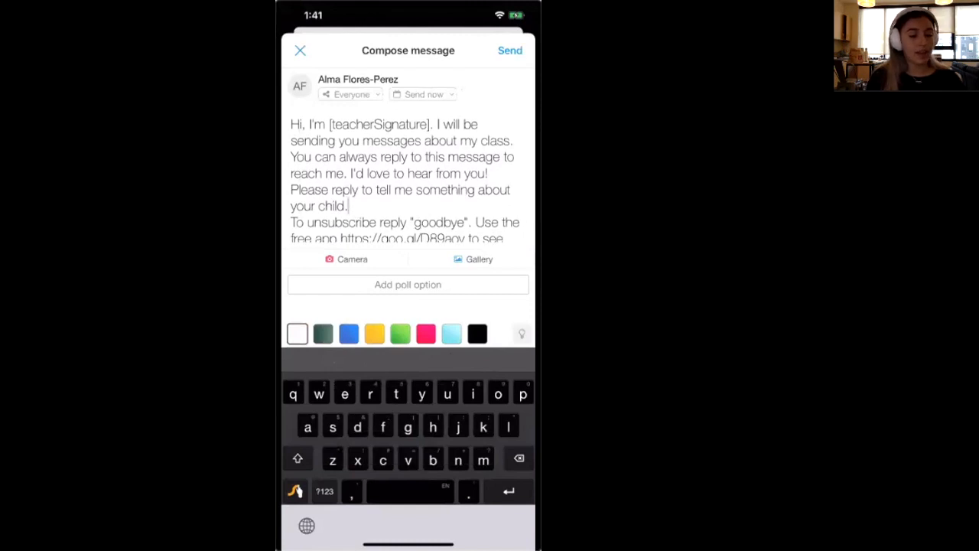
# Replace "my class" with "your student." in the template message text
pyautogui.doubleClick(496, 140)
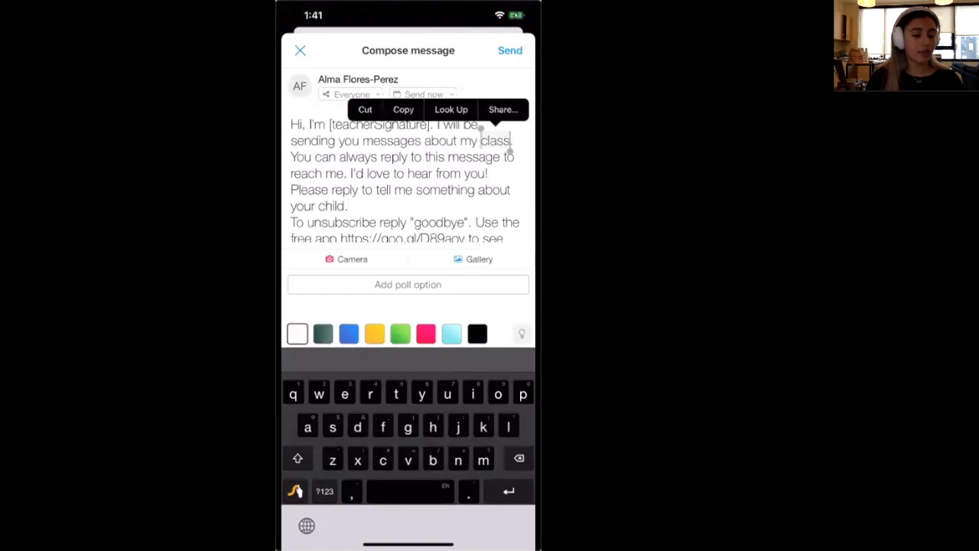
pyautogui.press('BackSpace')
pyautogui.press('BackSpace')
pyautogui.press('BackSpace')
pyautogui.press('BackSpace')
pyautogui.write('you')
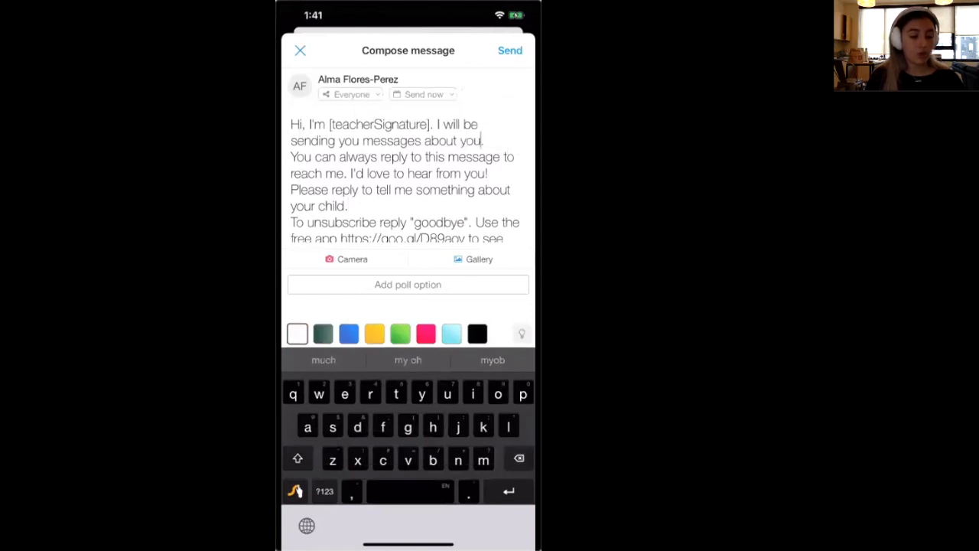
pyautogui.write('r student')
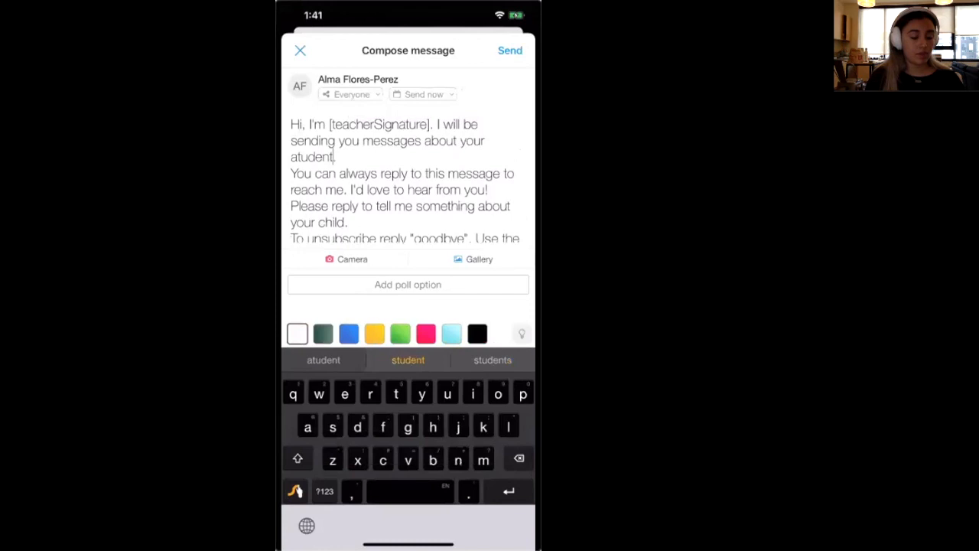
pyautogui.press('BackSpace')
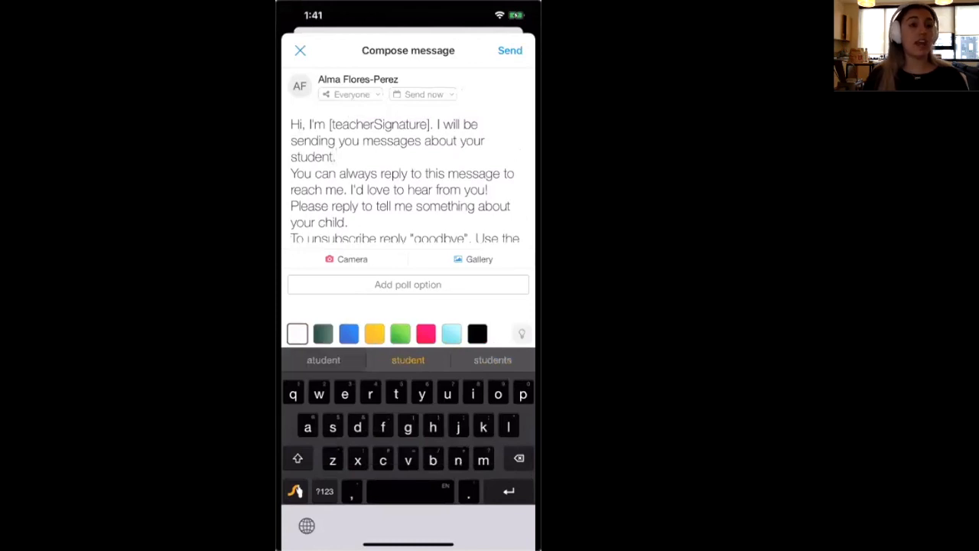
pyautogui.moveTo(450, 134)
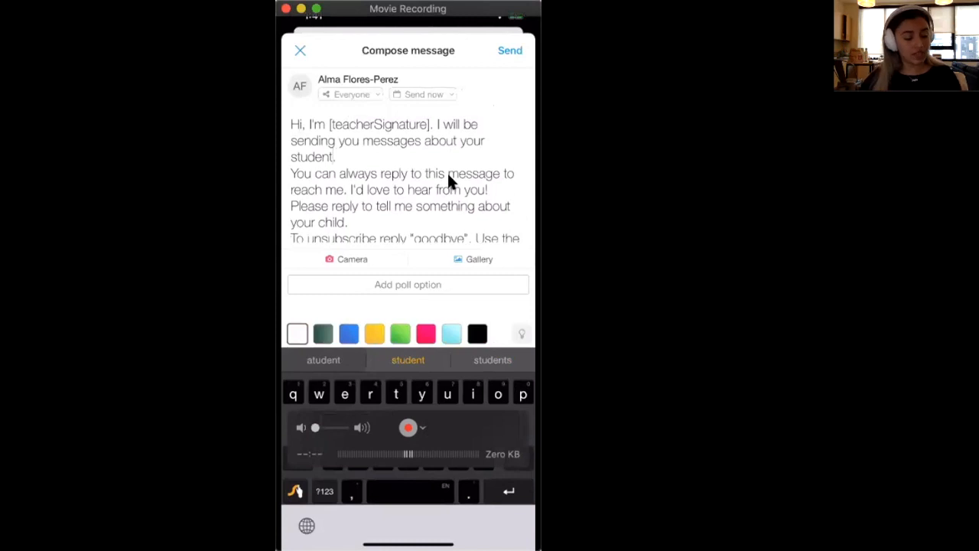
pyautogui.scroll(-2, 448, 174)
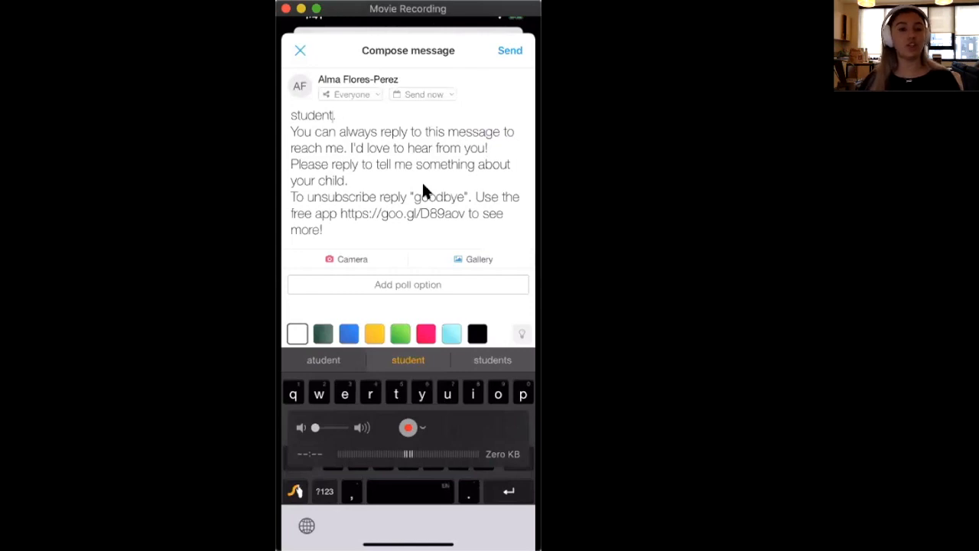
pyautogui.write('. Flores-Perez')
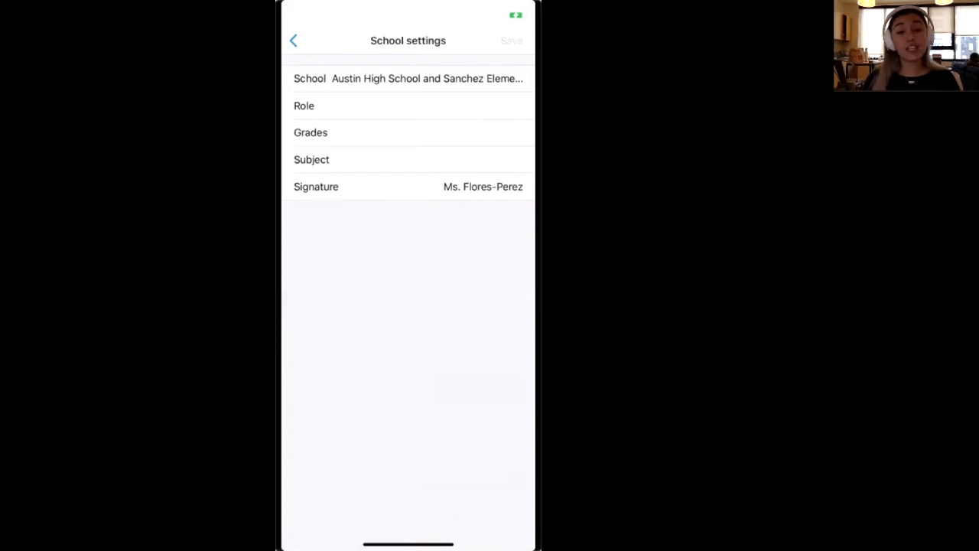
pyautogui.moveTo(352, 45)
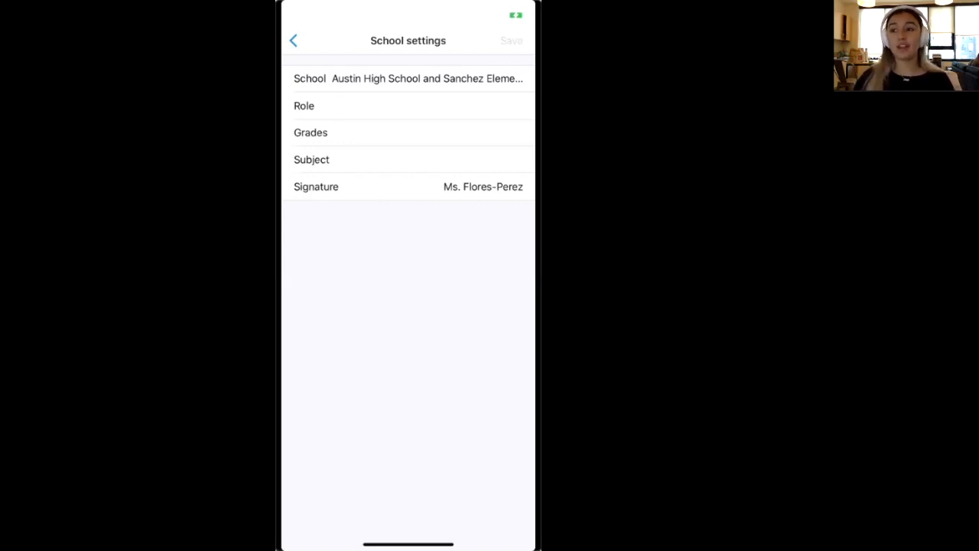
pyautogui.moveTo(318, 68)
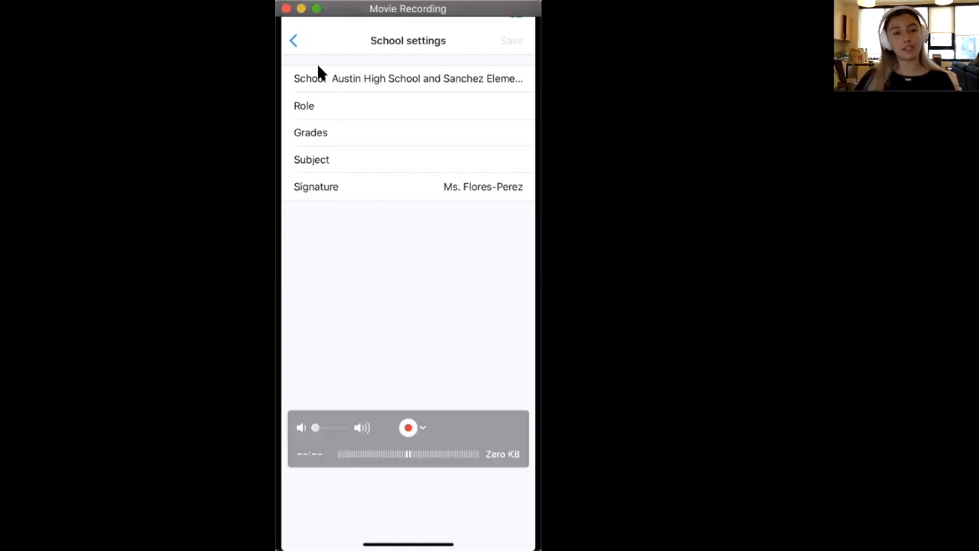